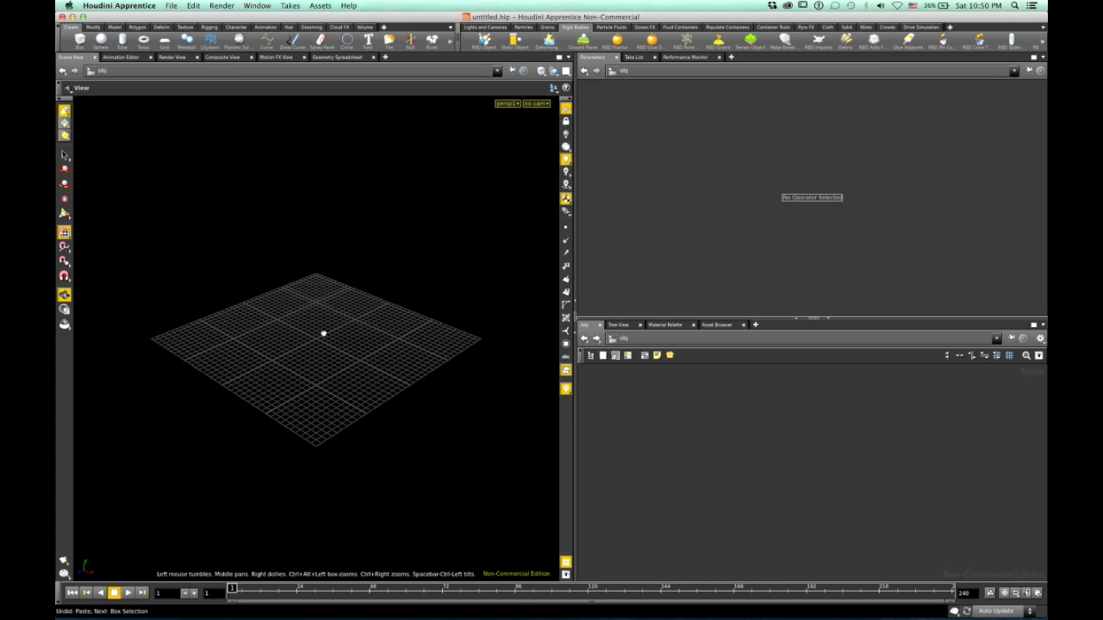
Create a polygon box at the origin of the scene
left_click_drag(322, 330, 359, 325)
left_click_drag(451, 330, 345, 276)
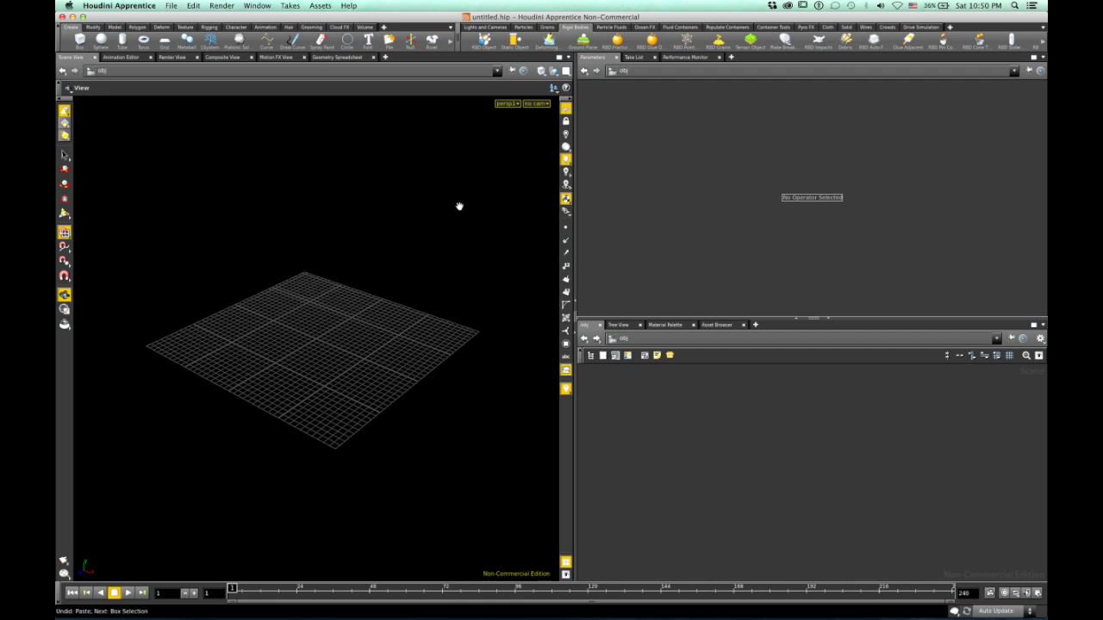
left_click(475, 27)
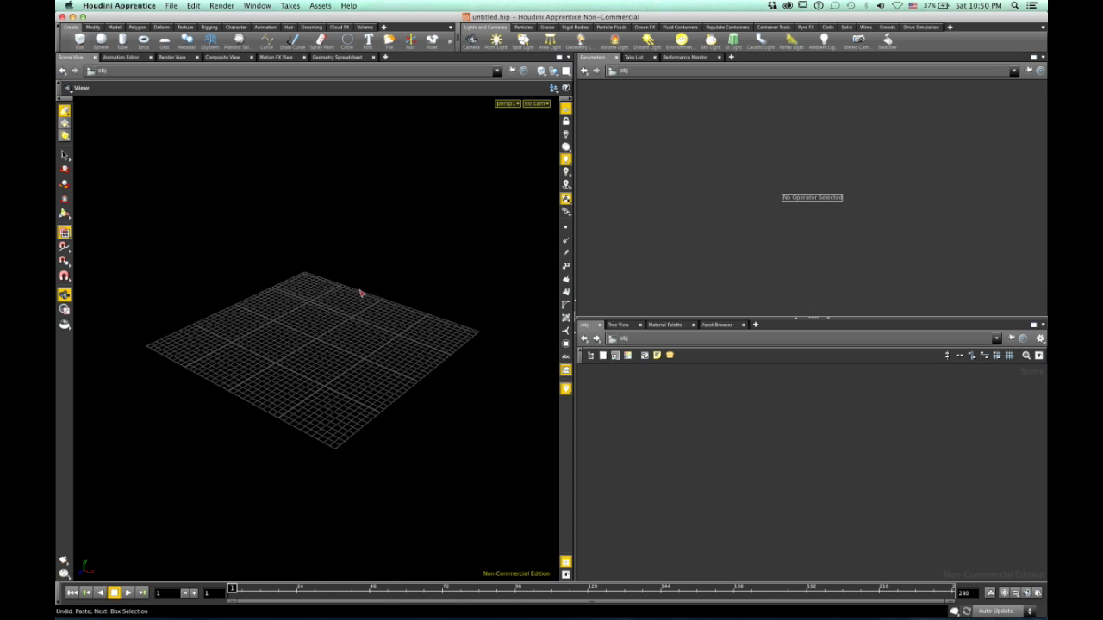
scroll(423, 351, "up", 3)
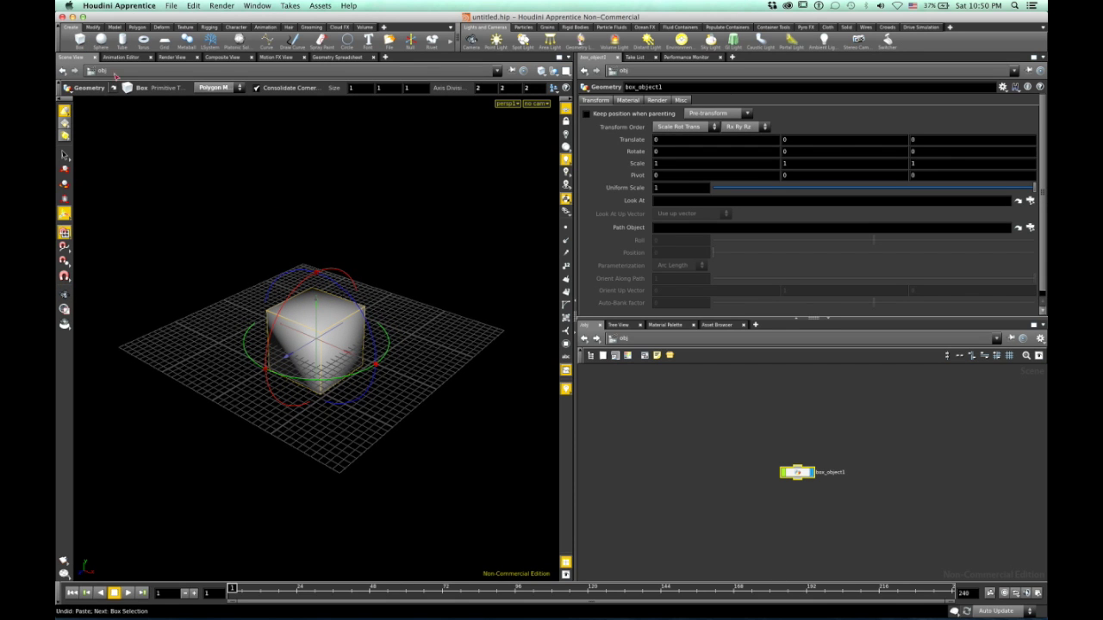
Inside the box object, add a Transform node connected below the box node
double_click(797, 472)
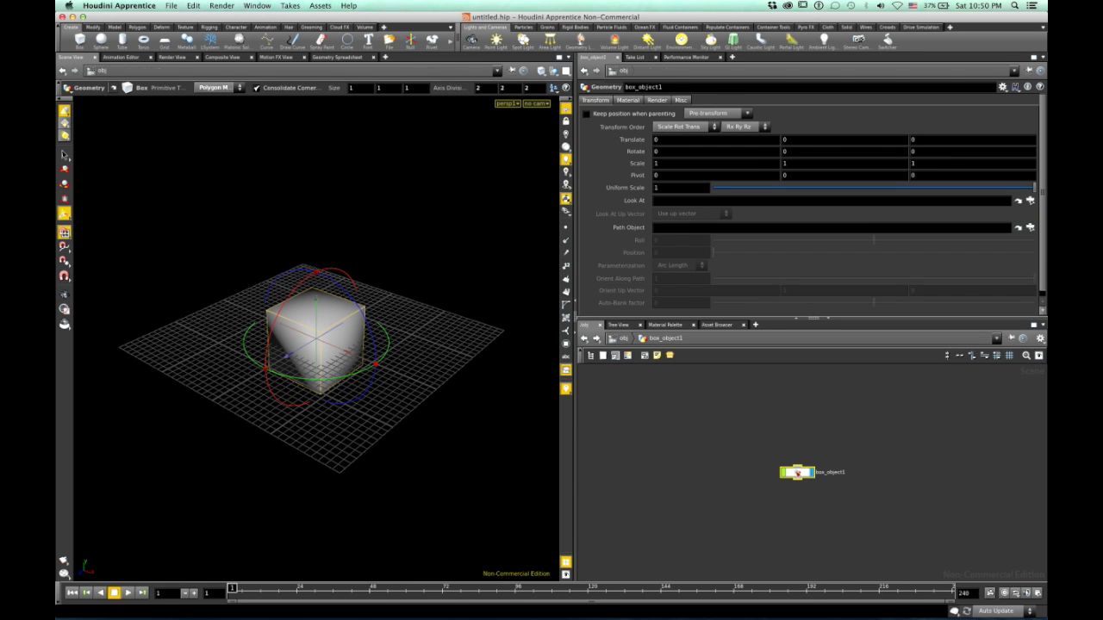
key("Tab")
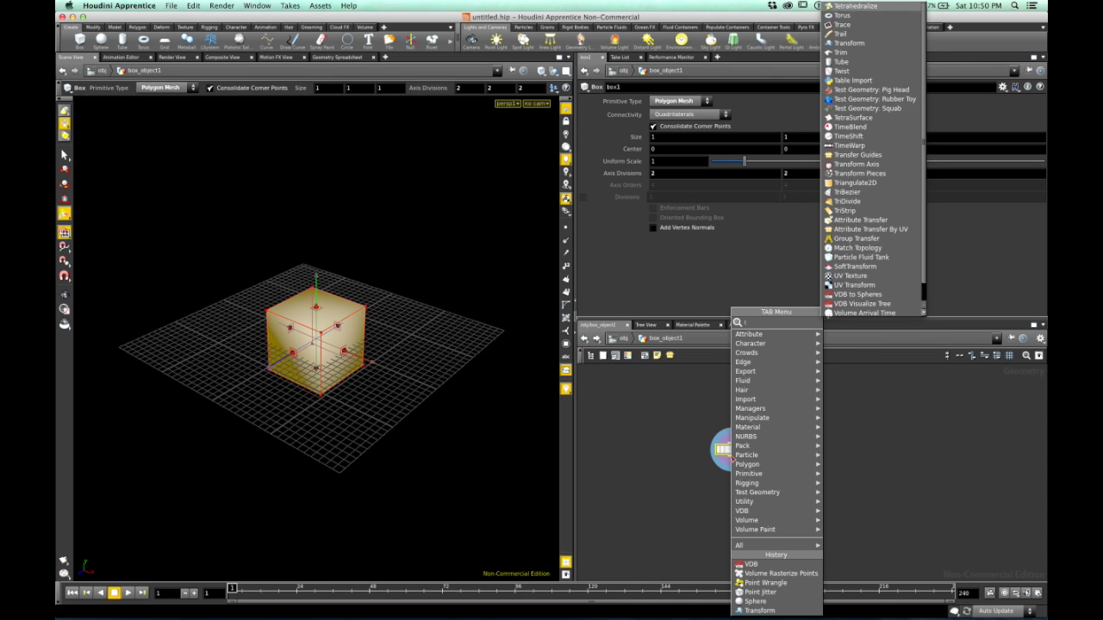
left_click(853, 329)
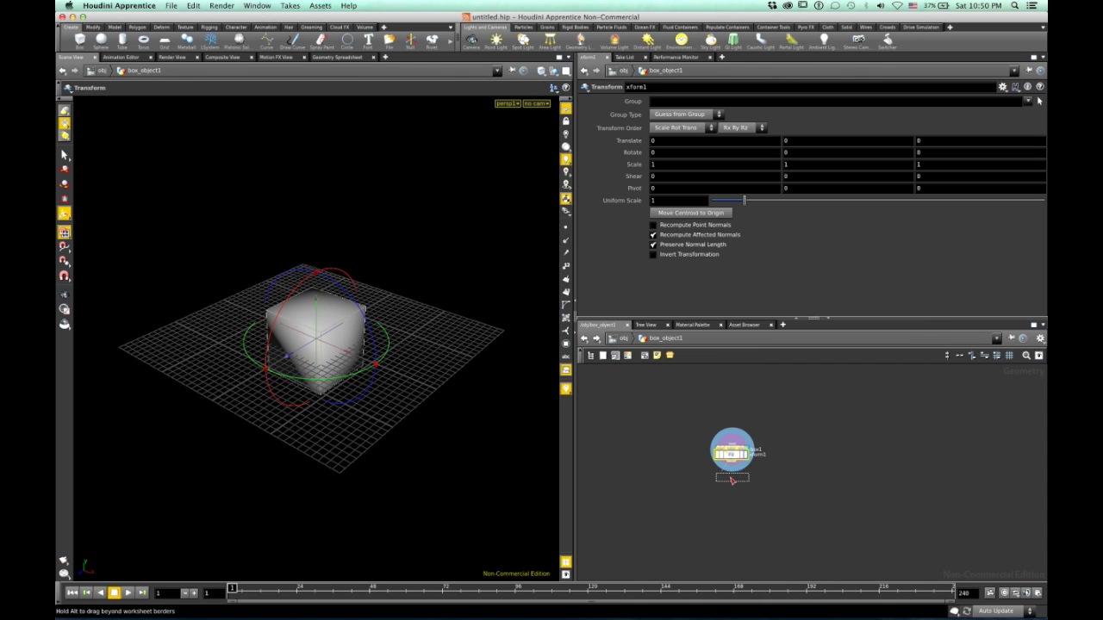
left_click(731, 490)
left_click(729, 451)
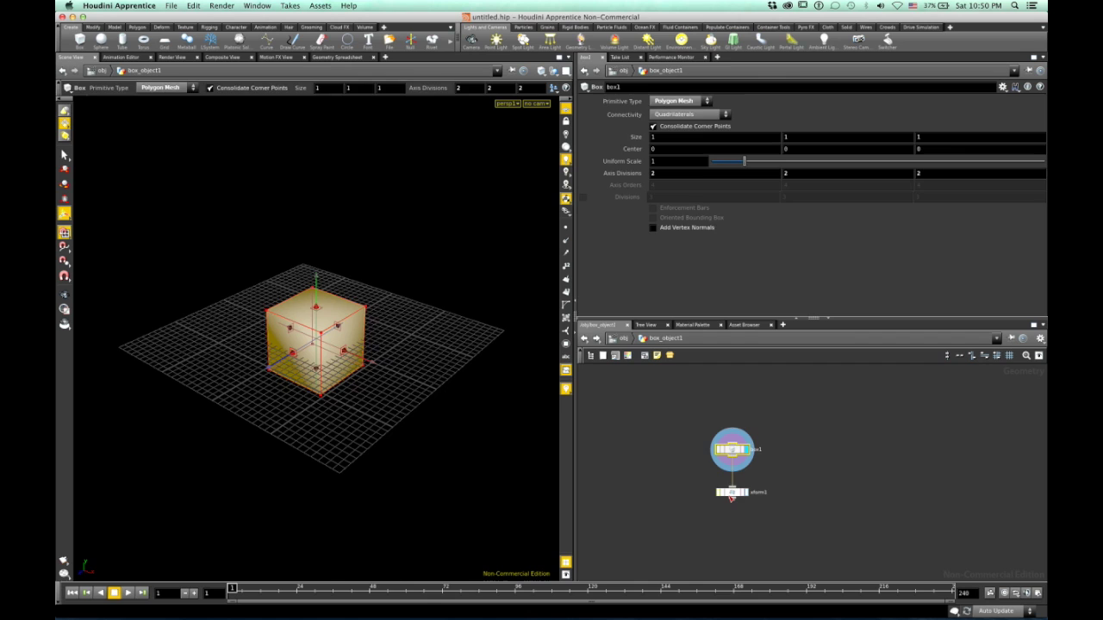
Display the Transform node's result and set its Y translation to 3
left_click(731, 493)
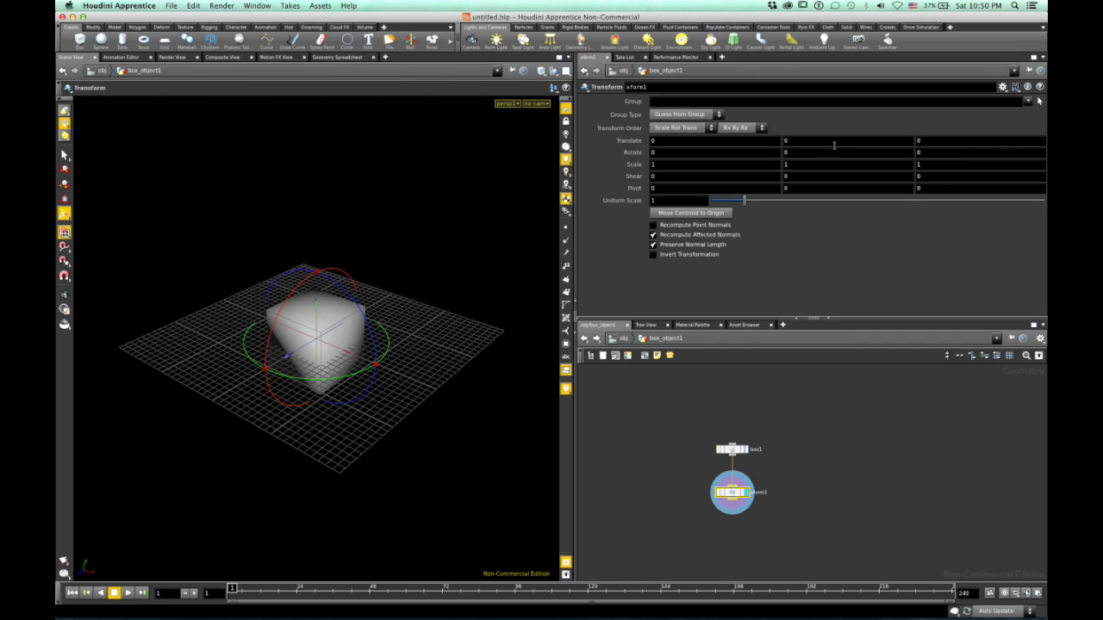
key("Return")
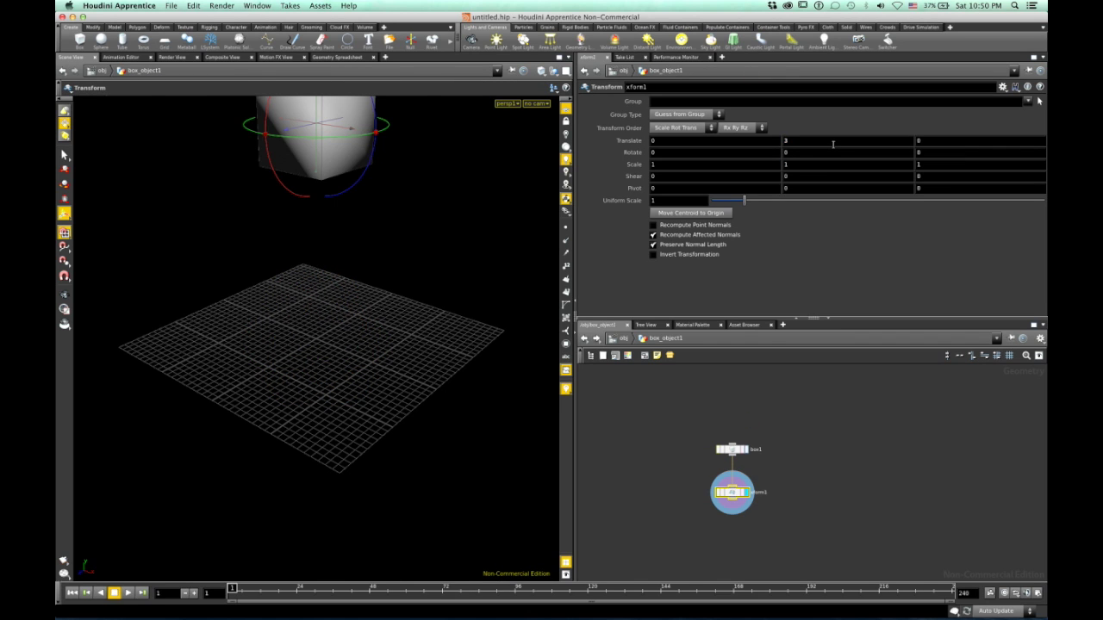
left_click_drag(414, 224, 366, 212)
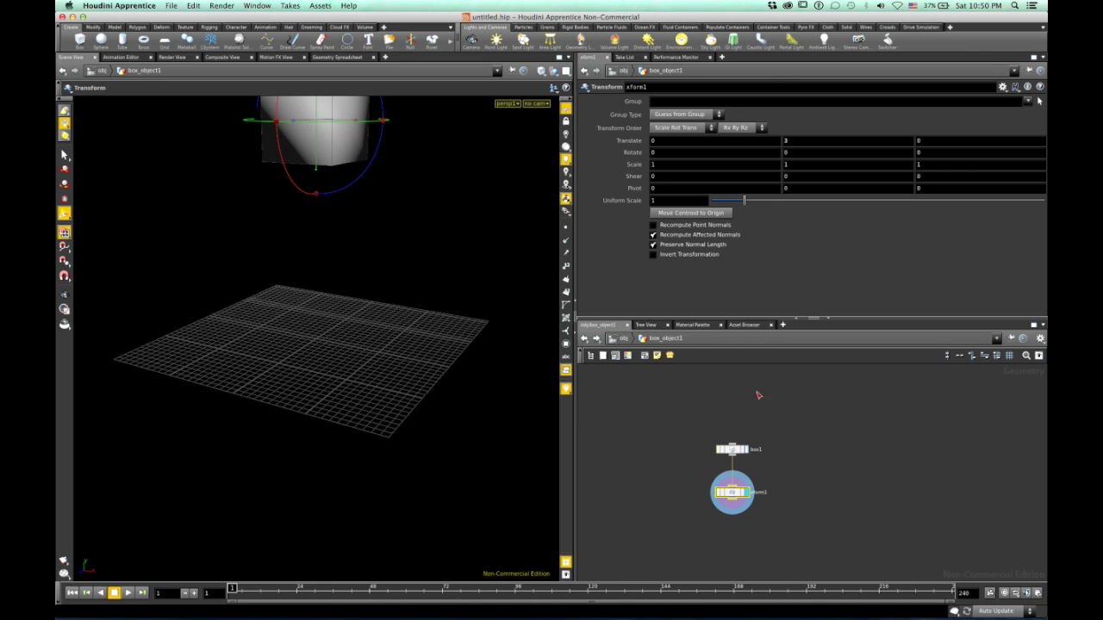
Return to the object level and create a second box at the origin
left_click(622, 339)
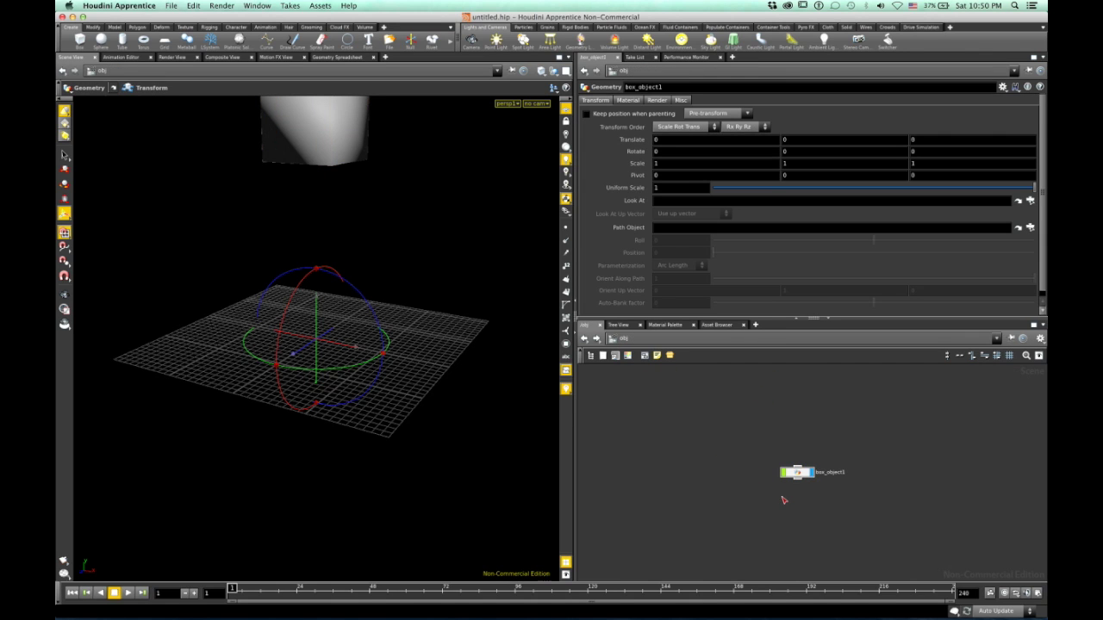
left_click(80, 41)
left_click(386, 341)
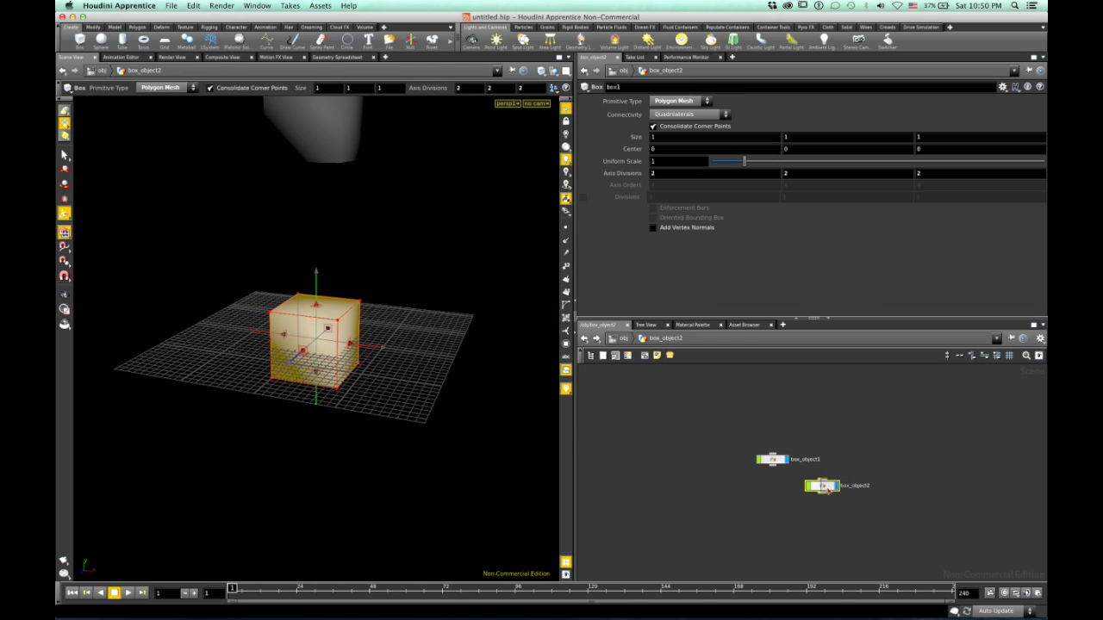
Add a Transform node below the box node inside the second box object
key("Tab")
type("trans")
key("Return")
left_click(681, 461)
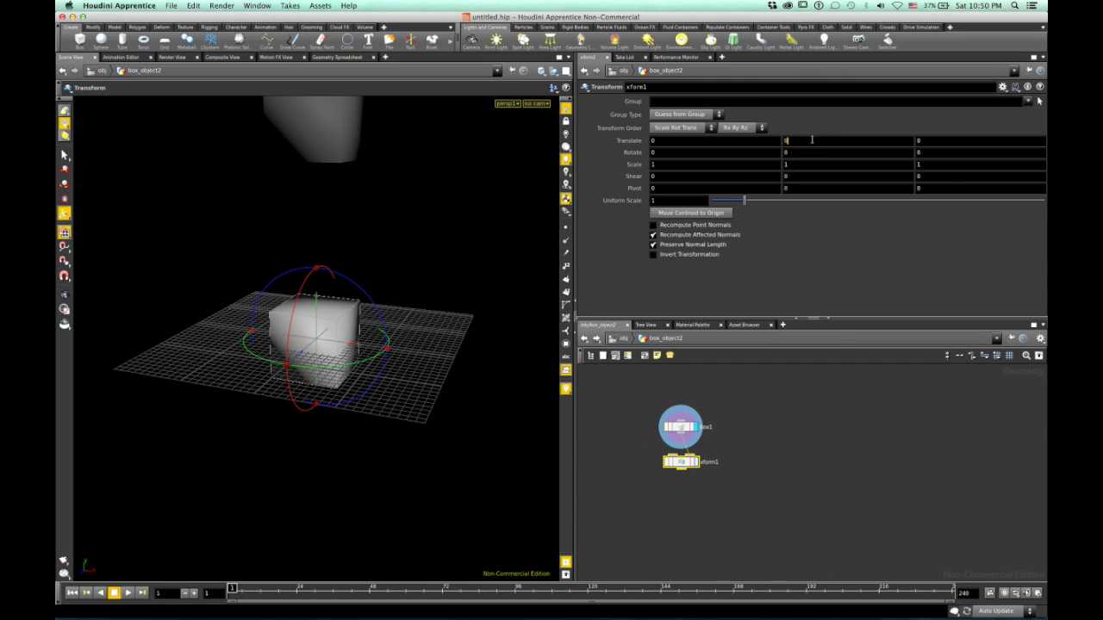
Display the second box's Transform node and set its Y translation to 1.4
type("1")
key("Return")
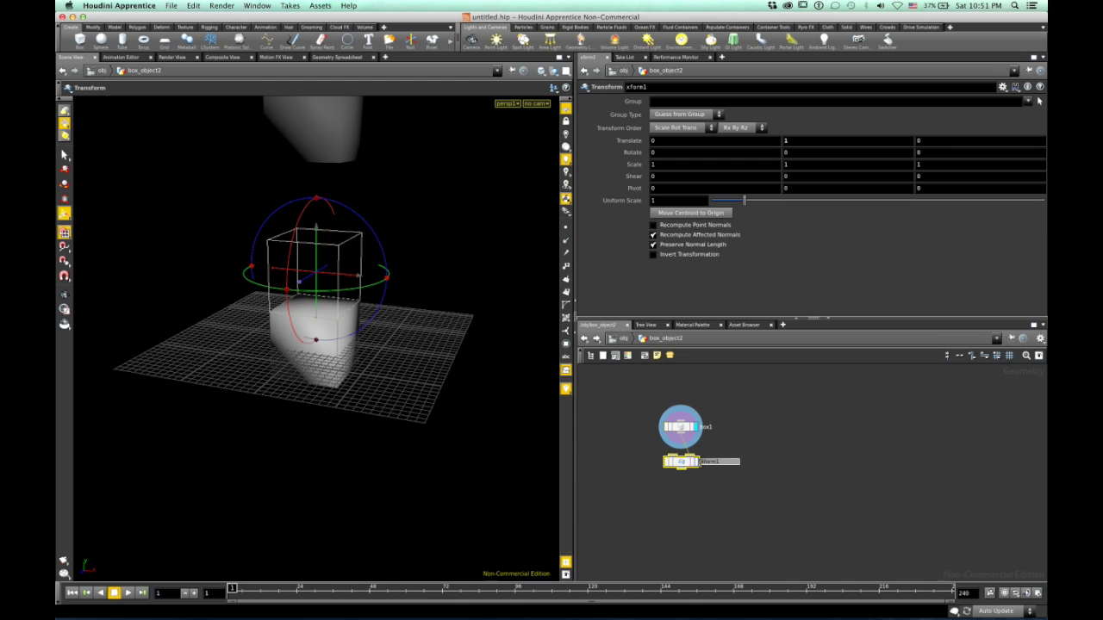
left_click(695, 462)
left_click_drag(495, 434, 413, 366)
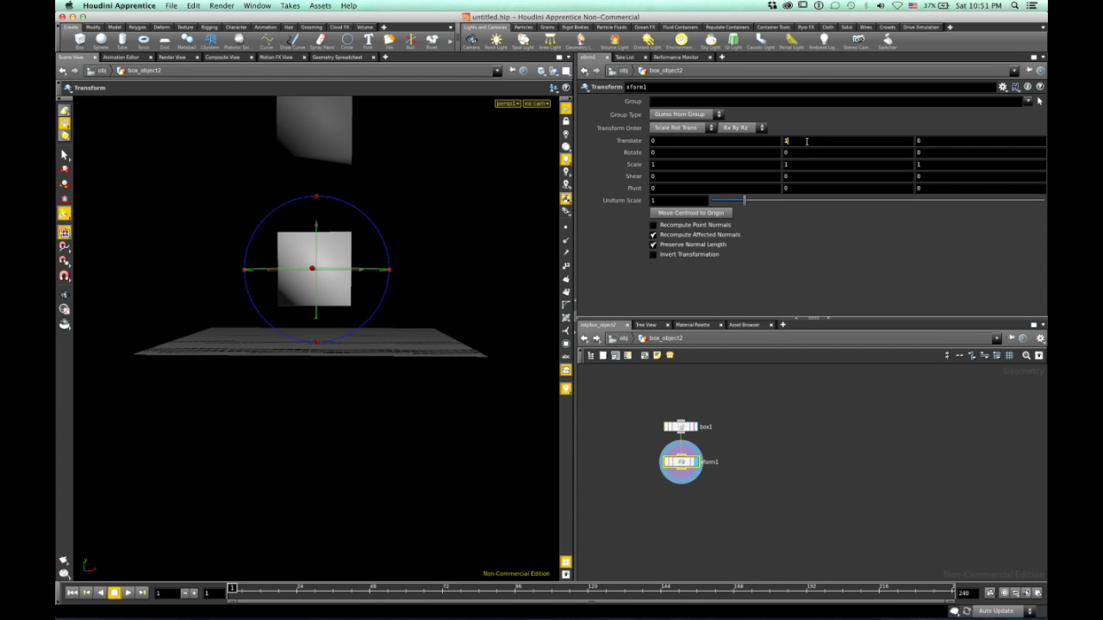
type("4")
key("Return")
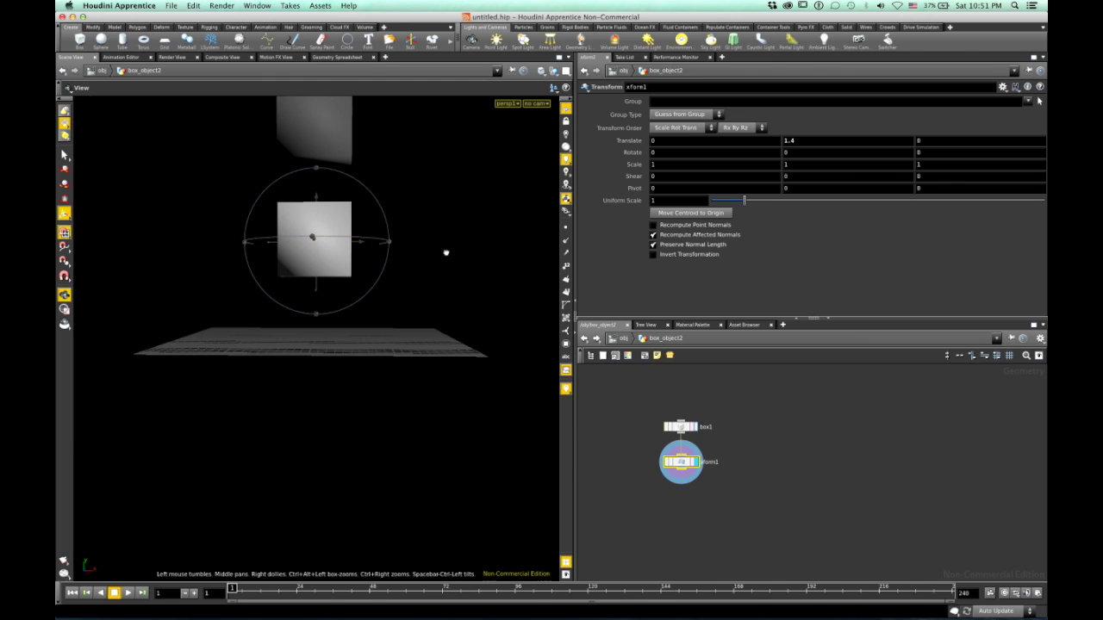
left_click_drag(445, 251, 1002, 229)
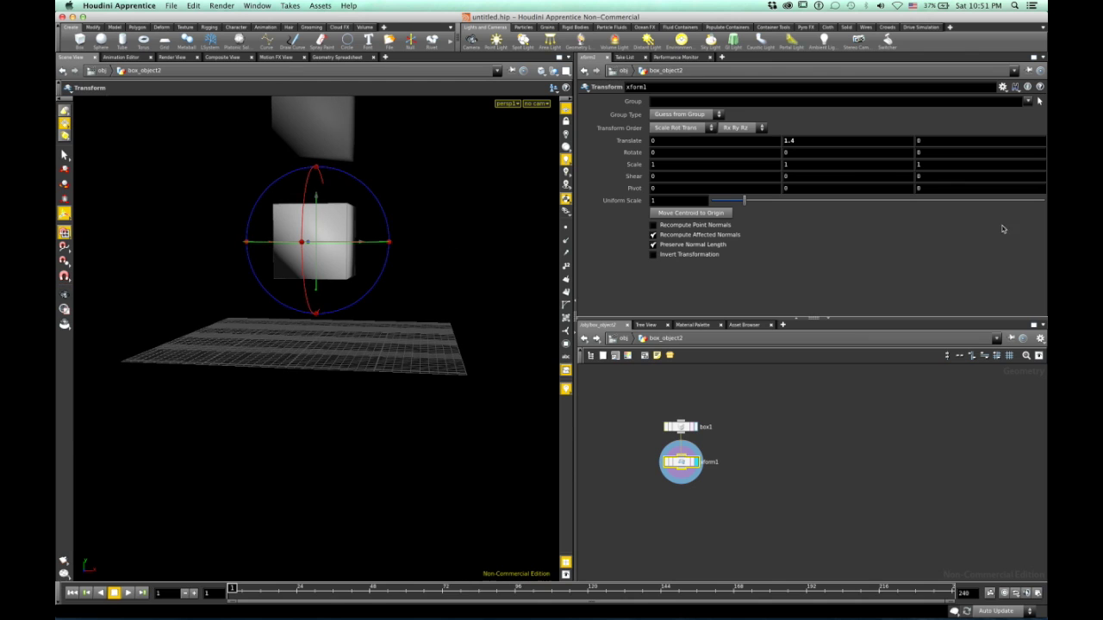
Set the second box's Z rotation to 45 degrees and slightly reduce its uniform scale
left_click(936, 153)
type("45")
key("Return")
left_click_drag(426, 288, 399, 262)
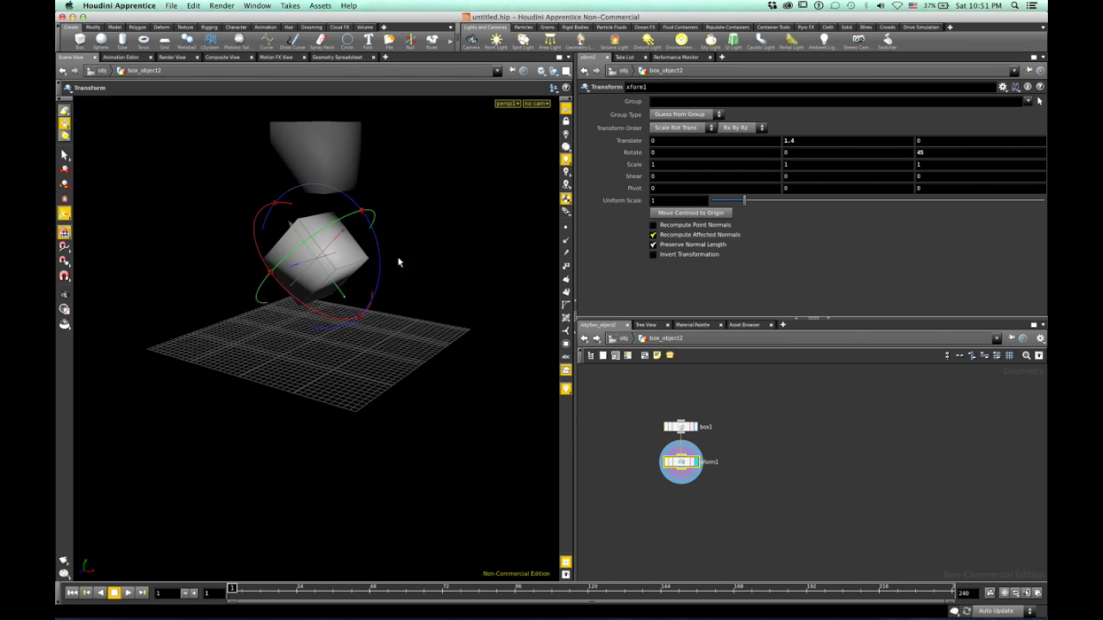
left_click(399, 262)
left_click_drag(345, 286, 356, 282, "alt")
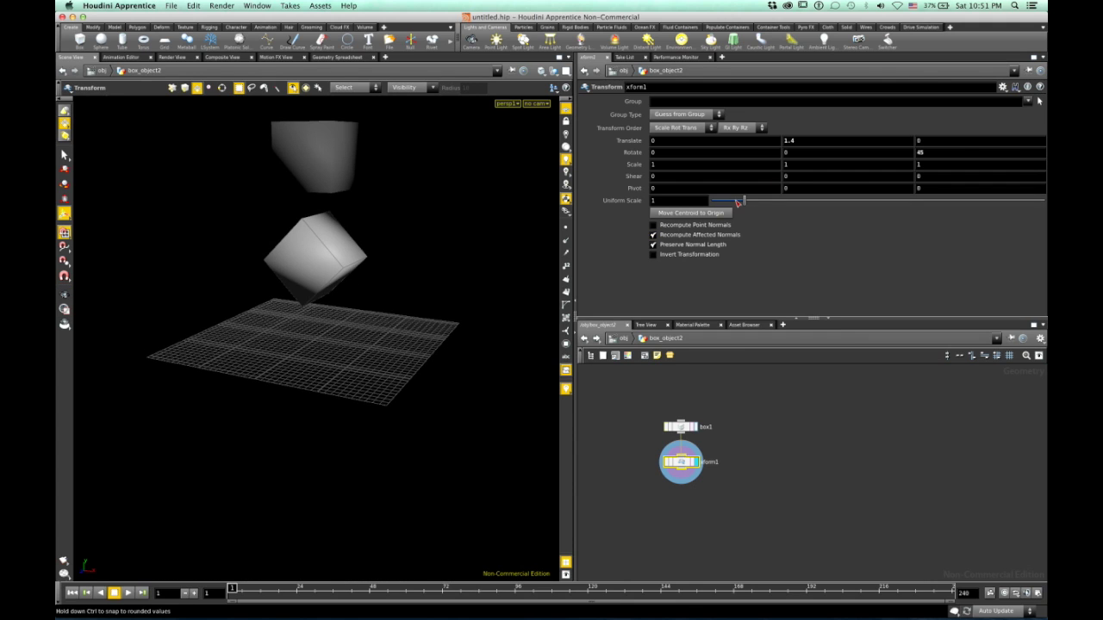
mouse_move(738, 201)
left_mouse_down()
mouse_move(728, 201)
mouse_move(742, 201)
left_mouse_up()
Return to the object level and rename box_object1 to snowEmitter
left_click(622, 338)
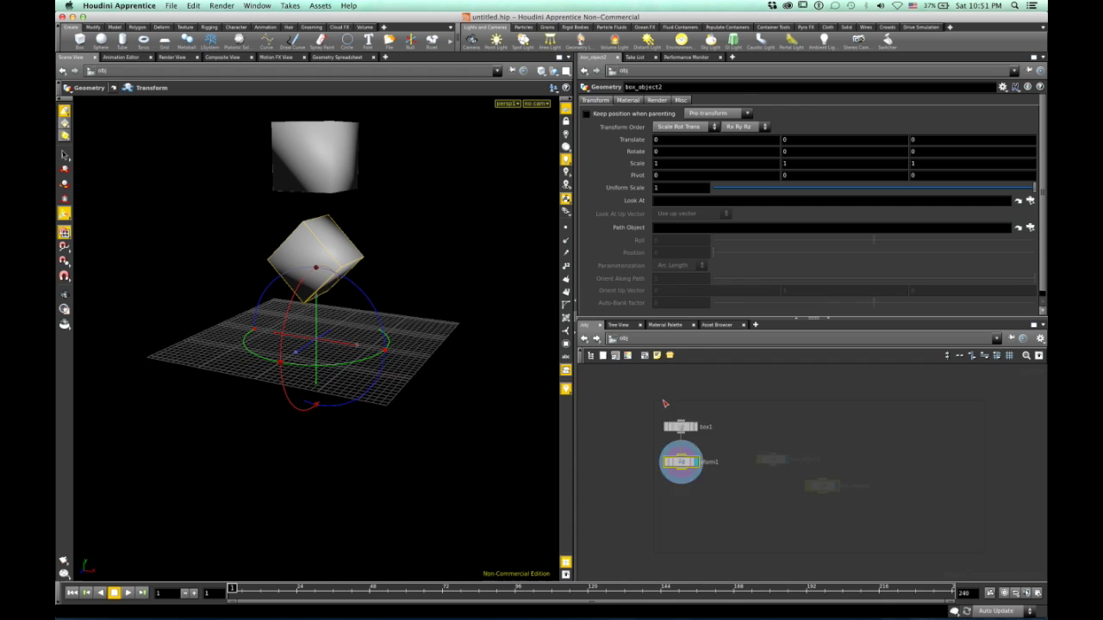
left_click(798, 458)
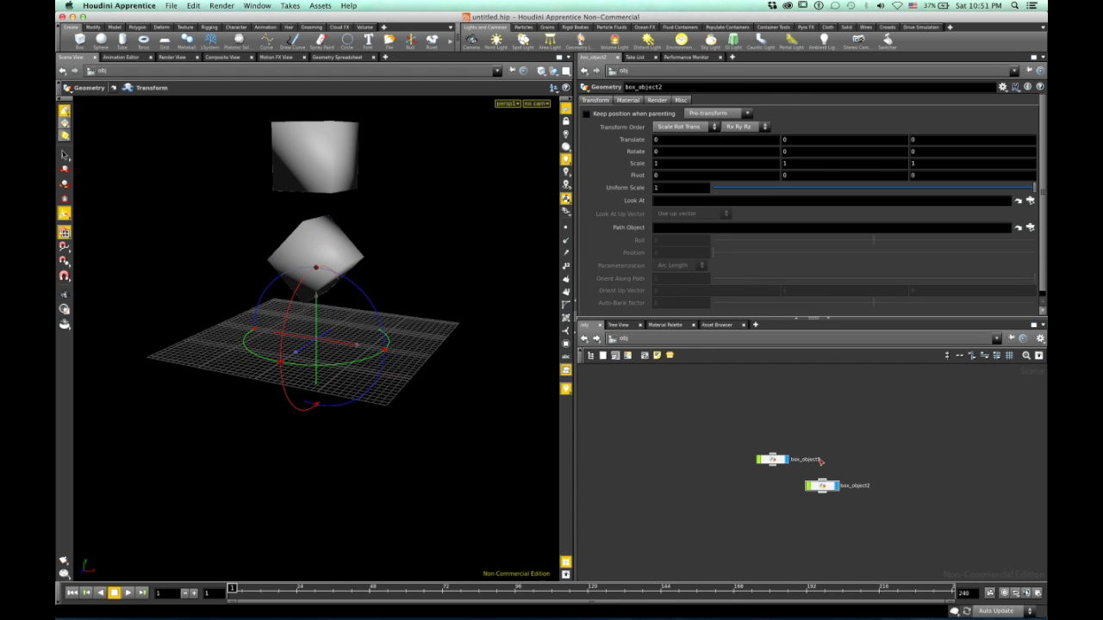
double_click(818, 460)
left_click_drag(824, 459, 739, 461)
key("BackSpace")
type("snowEmitter")
key("Return")
Inside snowEmitter, add a Grain Source node below the Transform node and display its result
double_click(771, 460)
key("h")
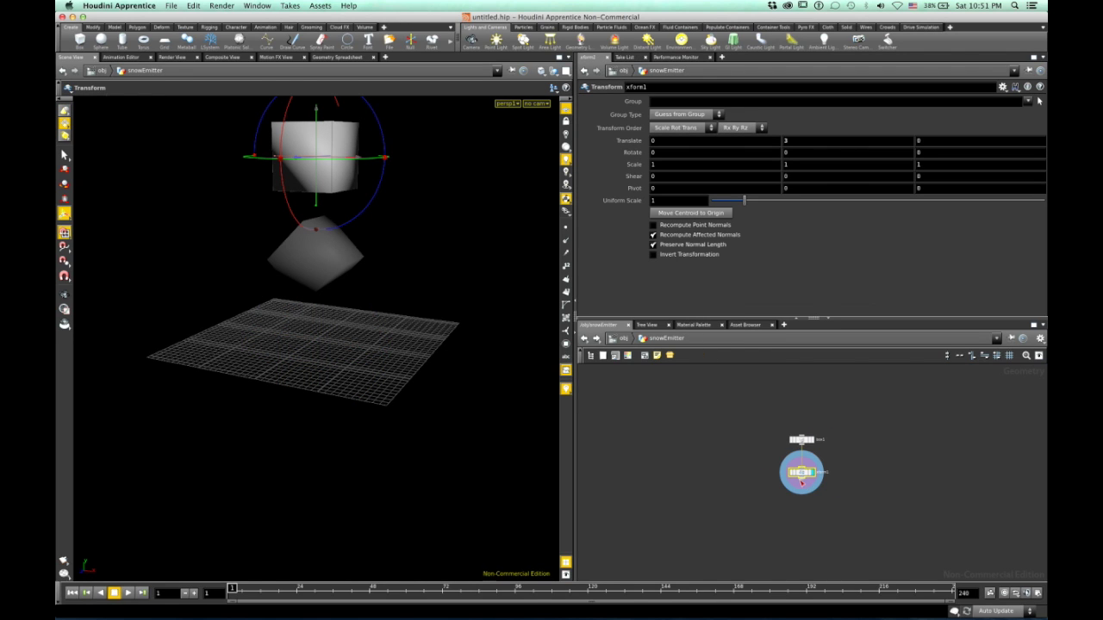
key("Tab")
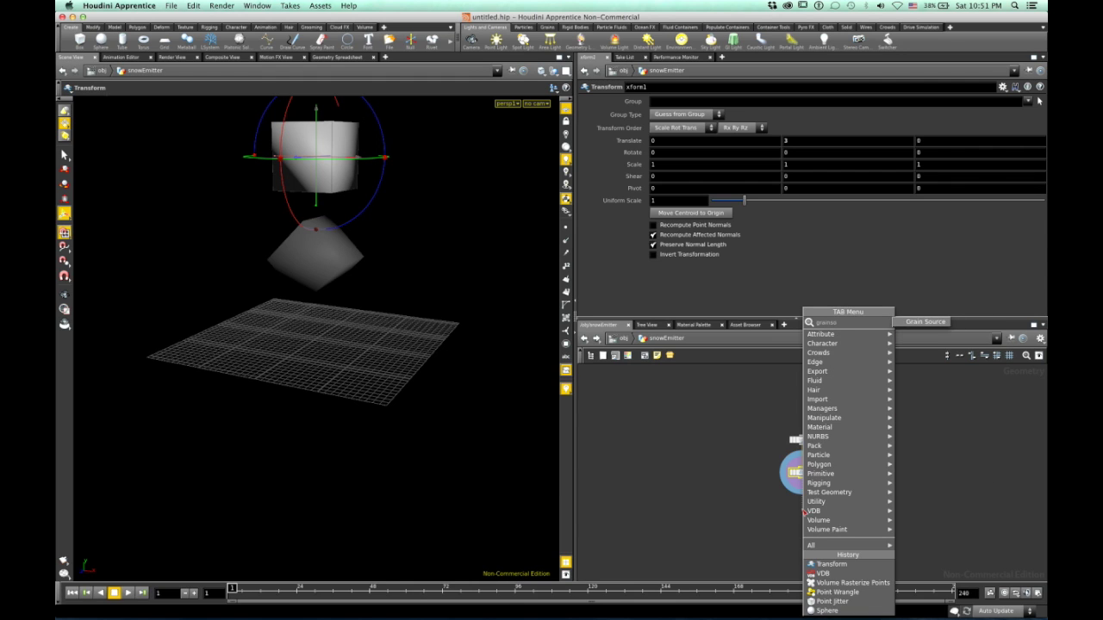
type("grainsourc")
key("Return")
left_click(802, 510)
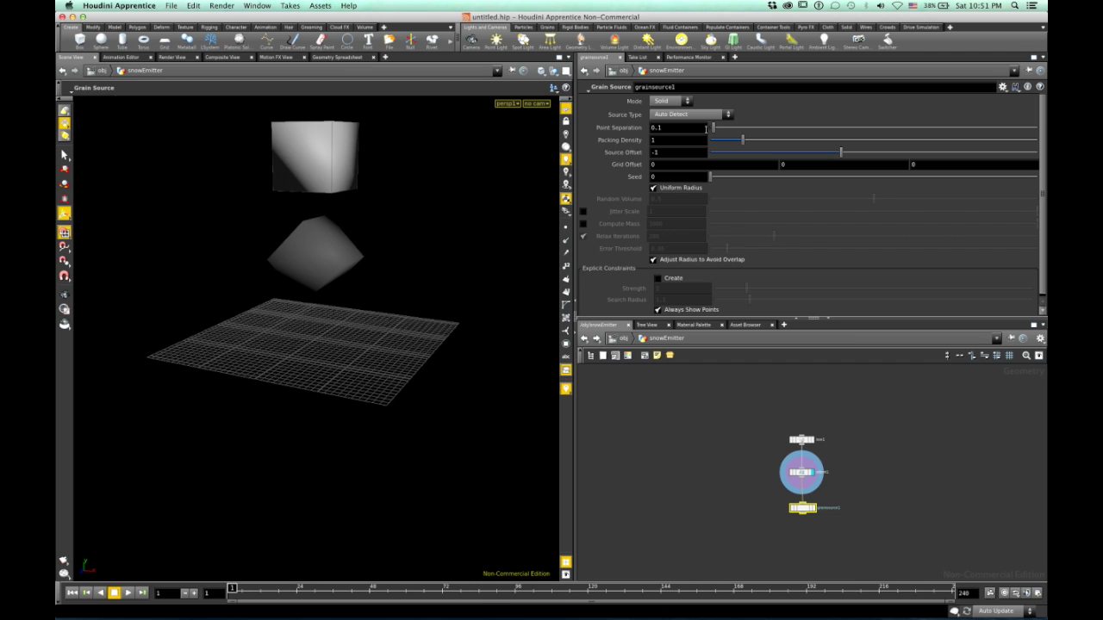
left_click(814, 509)
left_click_drag(405, 328, 482, 319)
Try different Point Separation, Packing Density and Source Offset values on the Grain Source node and undo the changes
left_click_drag(727, 128, 714, 128)
left_click_drag(714, 183, 716, 182)
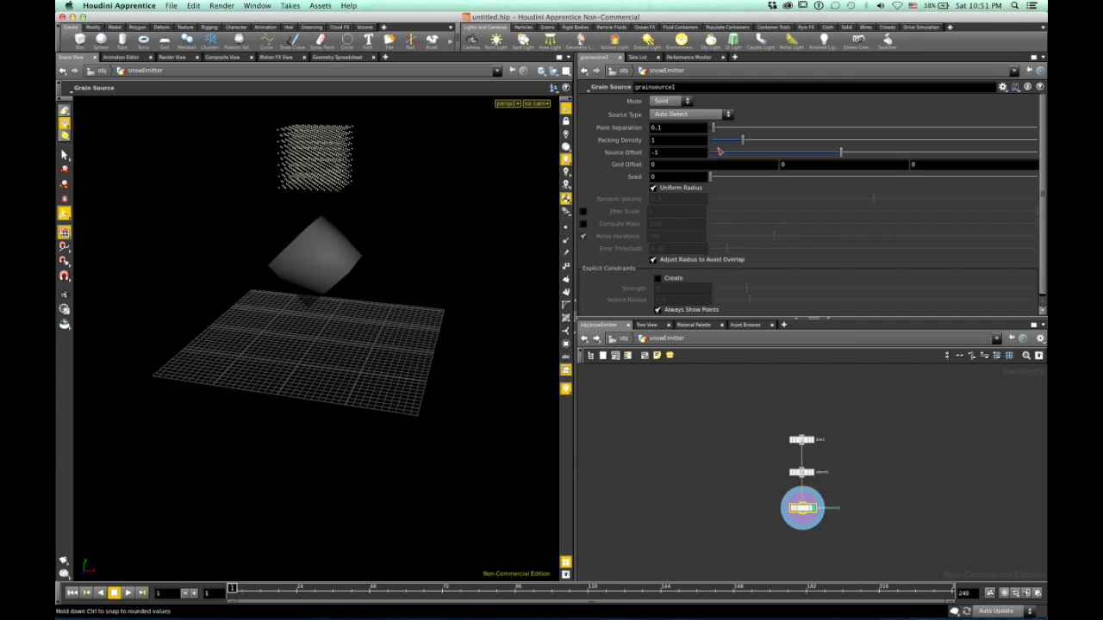
left_click_drag(737, 144, 774, 147)
left_click_drag(840, 152, 865, 154)
key("ctrl+z")
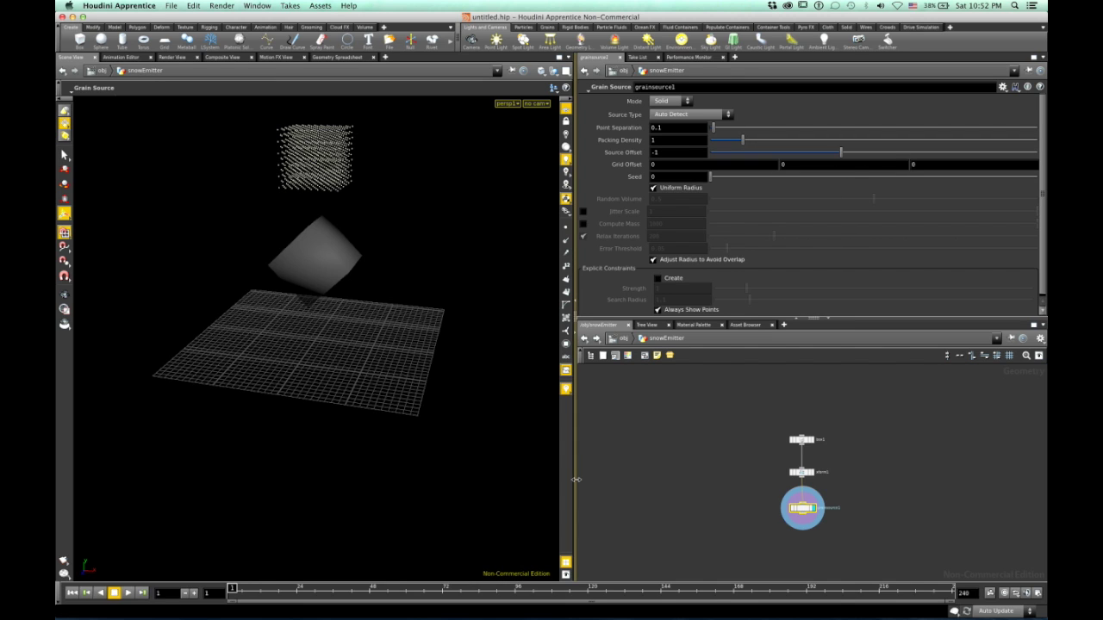
Move the Grain Source node closer to the Transform node and add a Rest Position node connected below it
left_click_drag(441, 351, 371, 305)
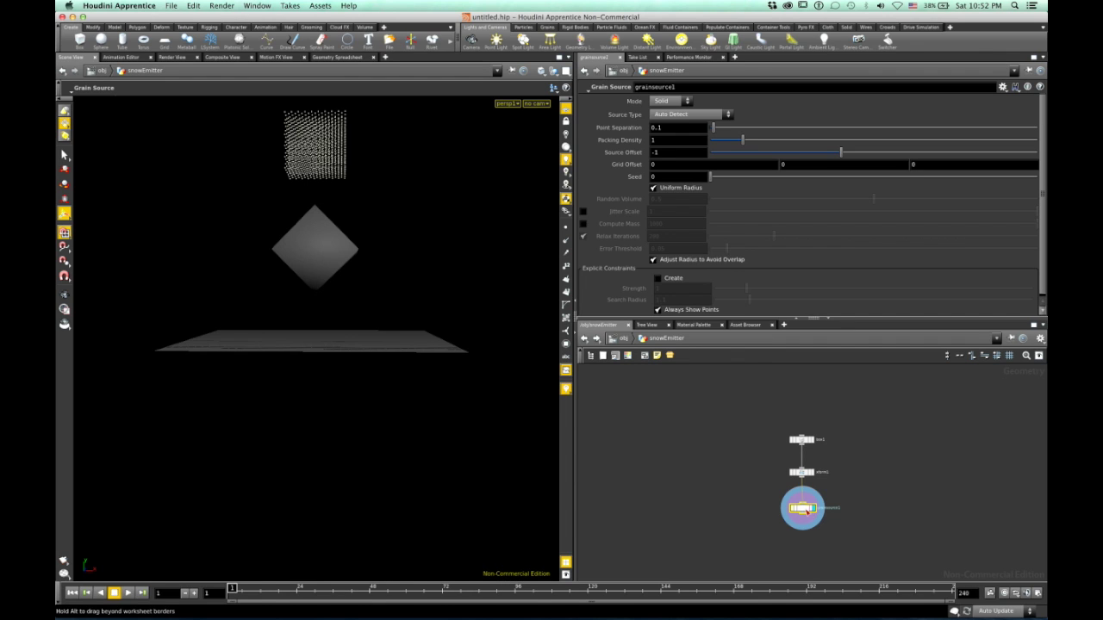
left_click_drag(813, 513, 809, 506)
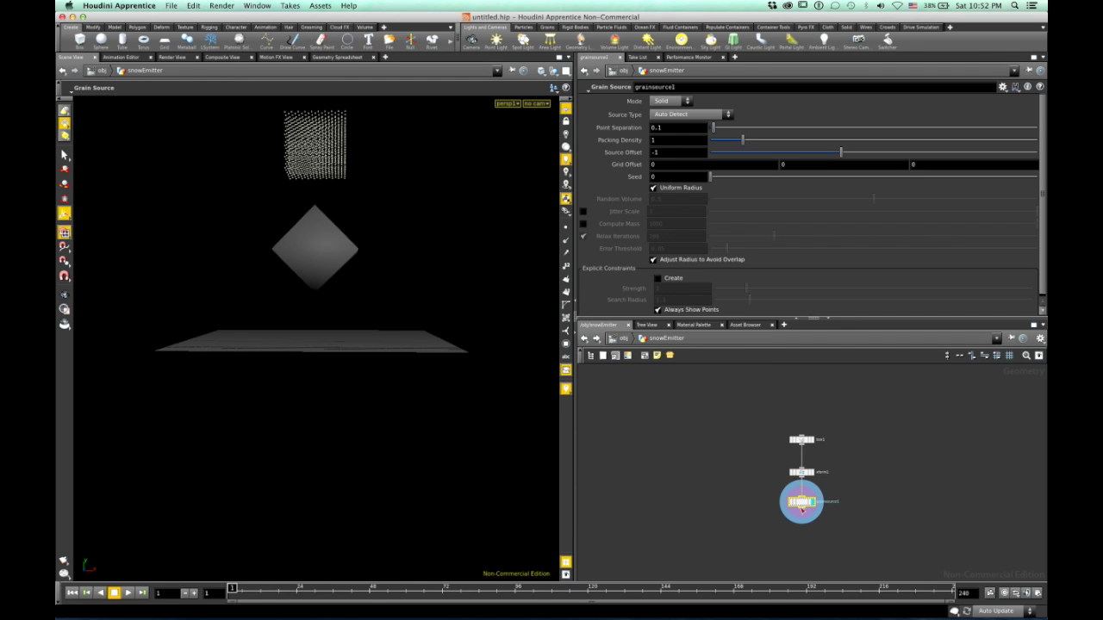
key("Tab")
type("rest")
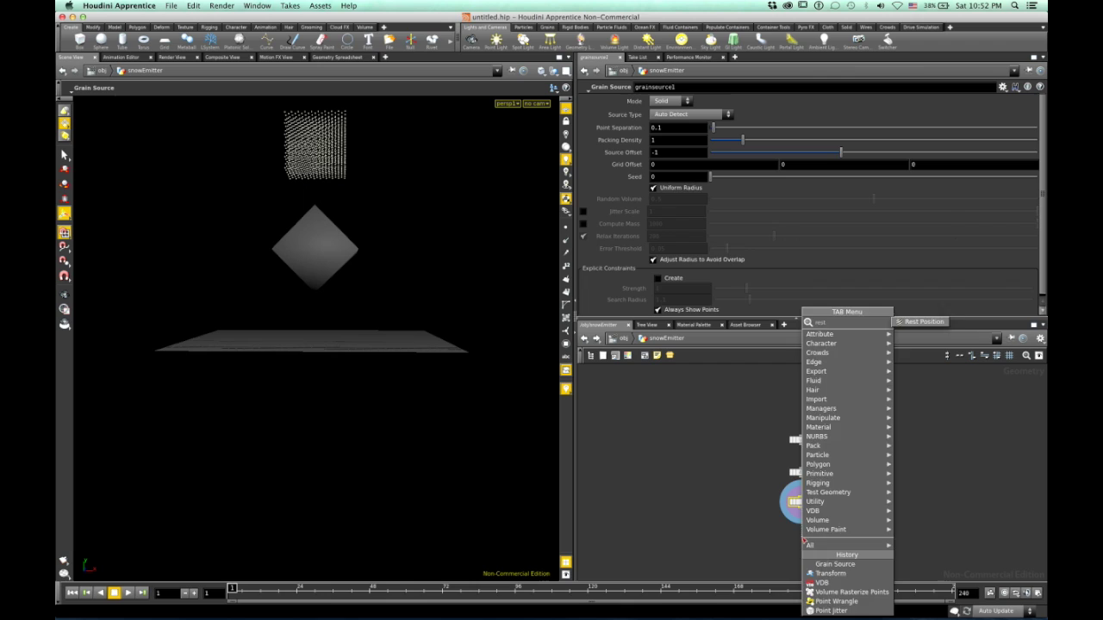
key("Return")
left_click(805, 535)
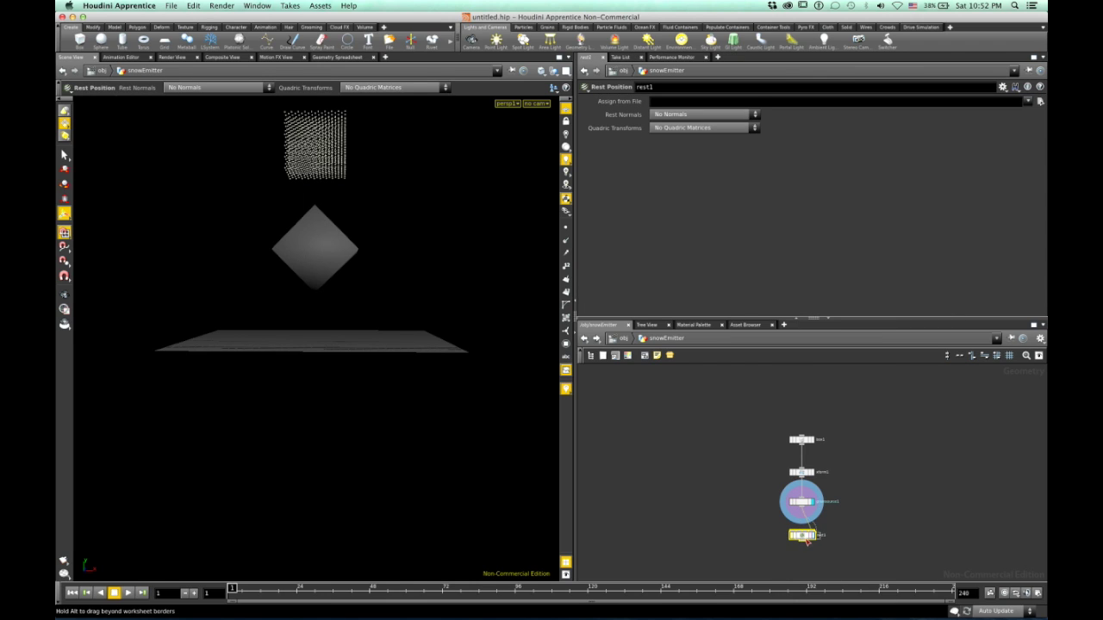
Reposition the Rest Position node and connect a new POP Network node to its output
left_click_drag(806, 538, 795, 535)
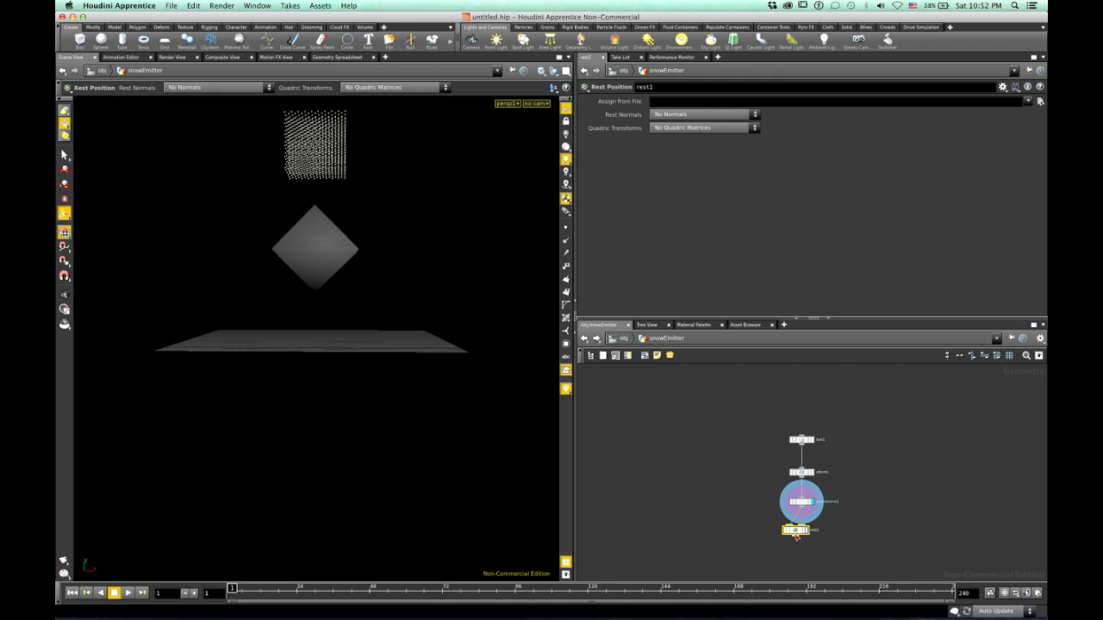
left_click_drag(796, 539, 801, 558)
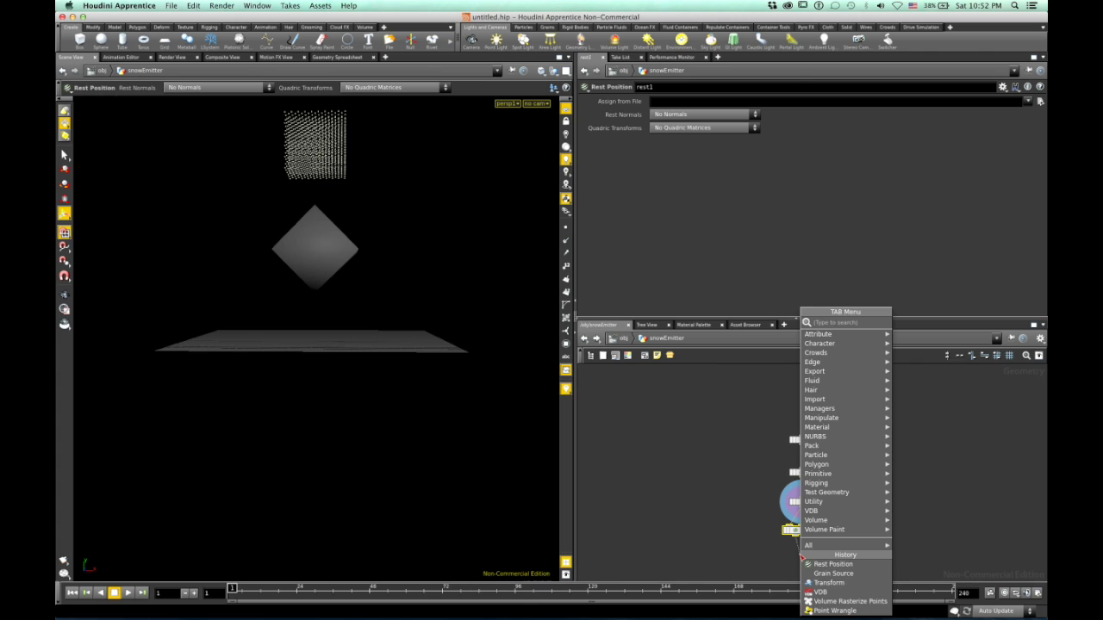
type("popn")
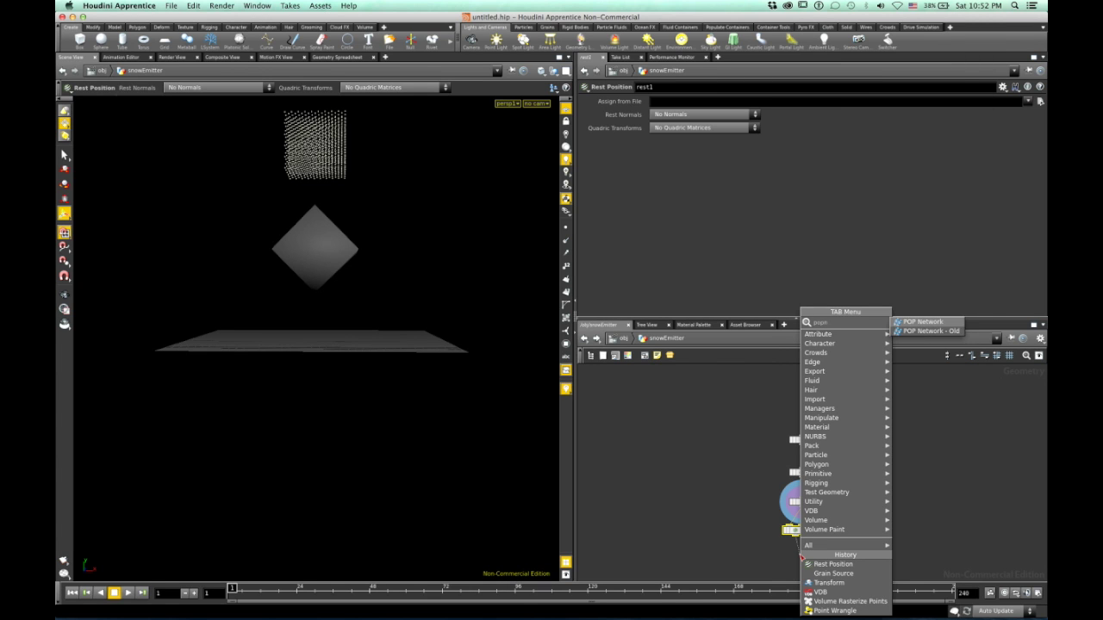
key("Return")
left_click(800, 553)
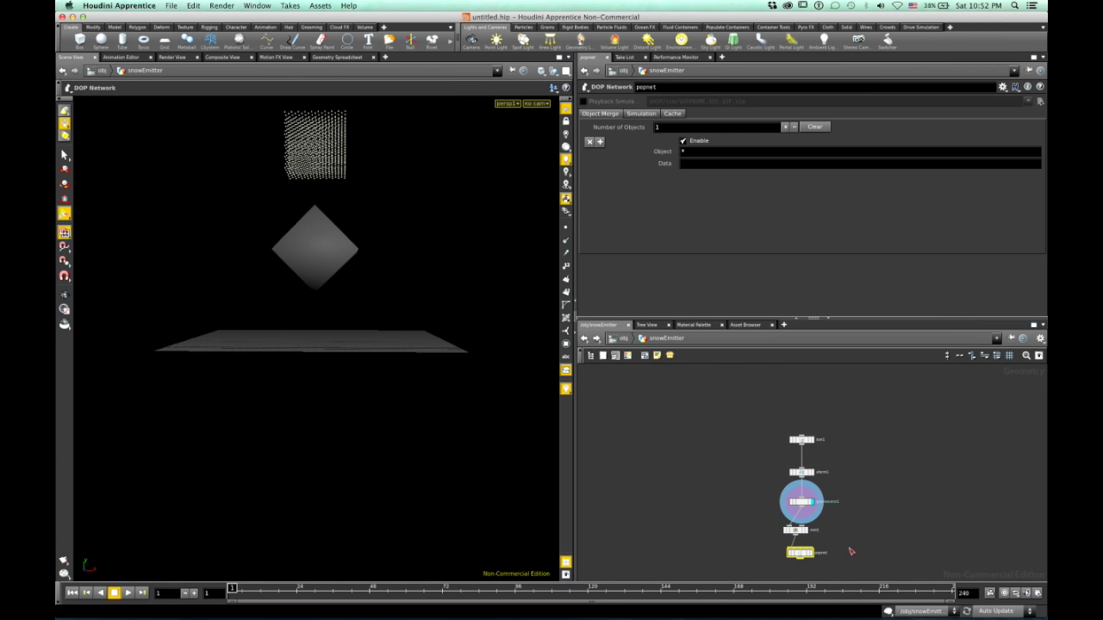
scroll(868, 505, "down", 1)
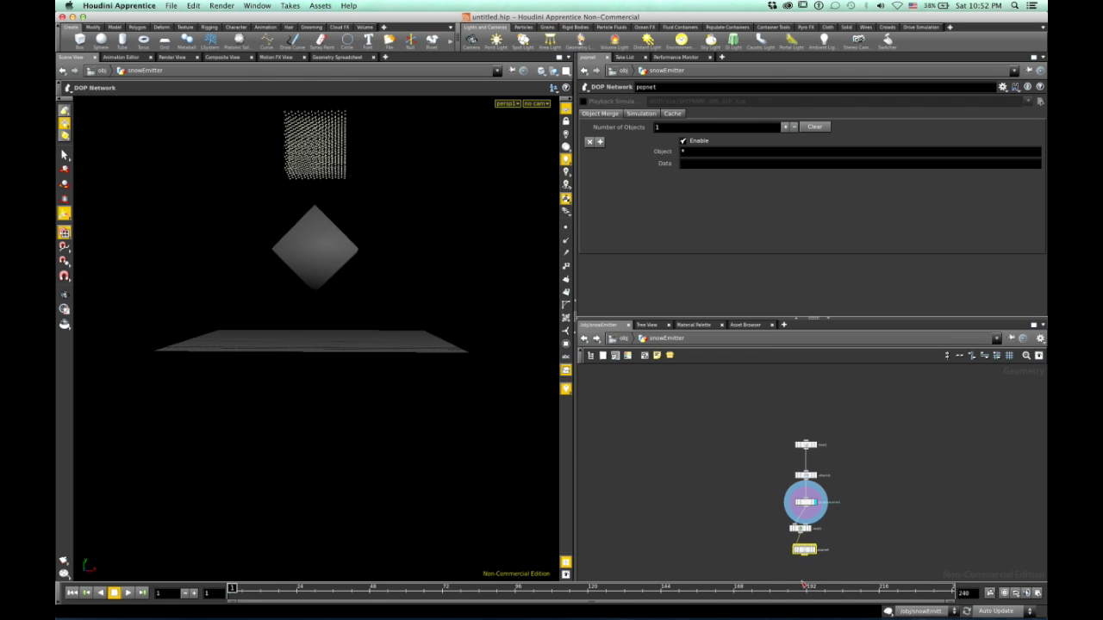
Display the POP Network's result and go inside its network
scroll(808, 575, "up", 1)
left_click(815, 549)
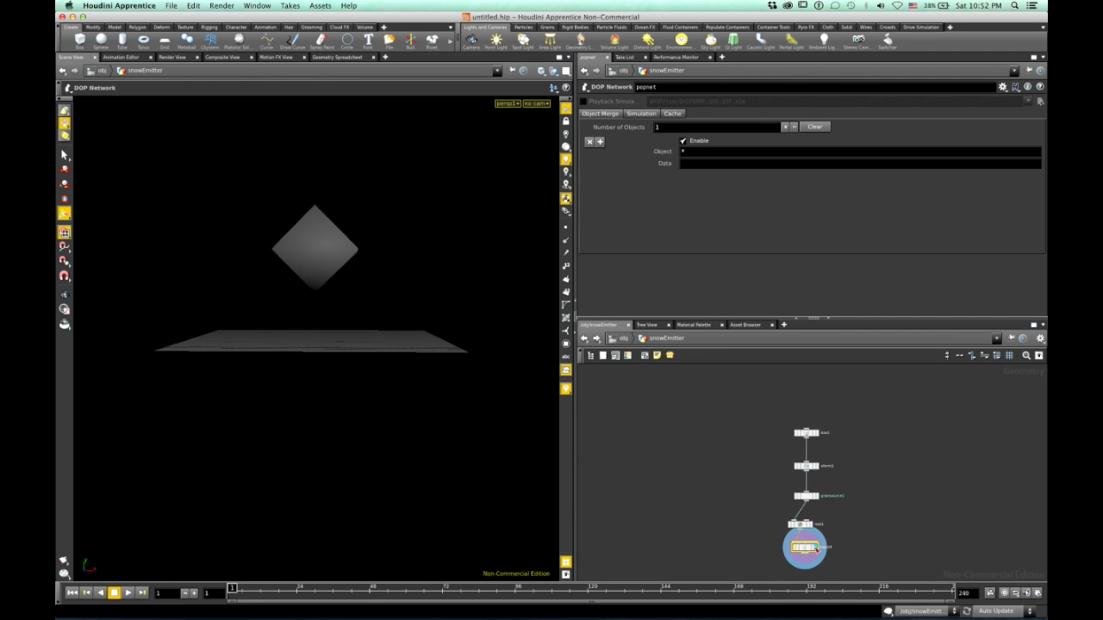
double_click(804, 547)
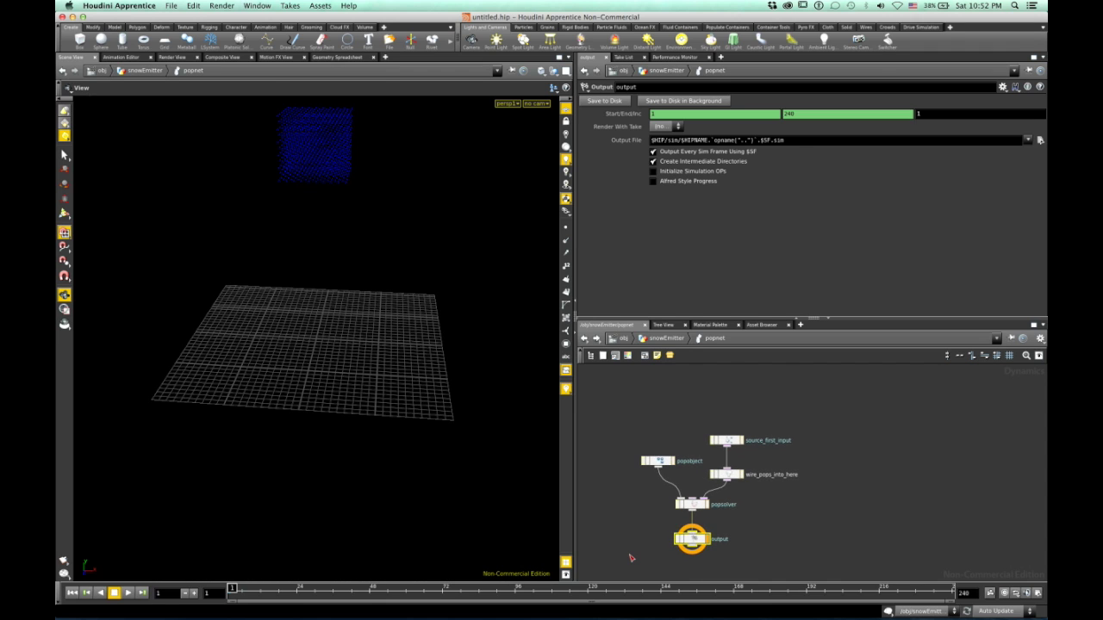
On the source_first_input node, turn off the guide and set Emission Type to All Geometry
scroll(633, 558, "down", 1)
scroll(821, 580, "down", 1)
scroll(763, 575, "up", 1)
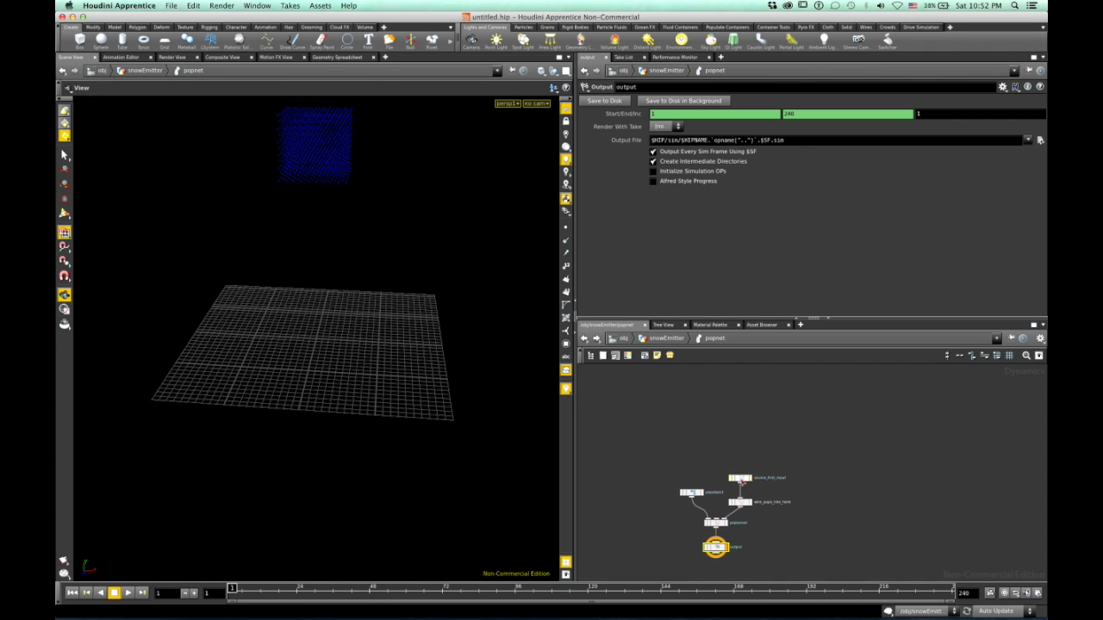
left_click(740, 481)
scroll(706, 509, "up", 1)
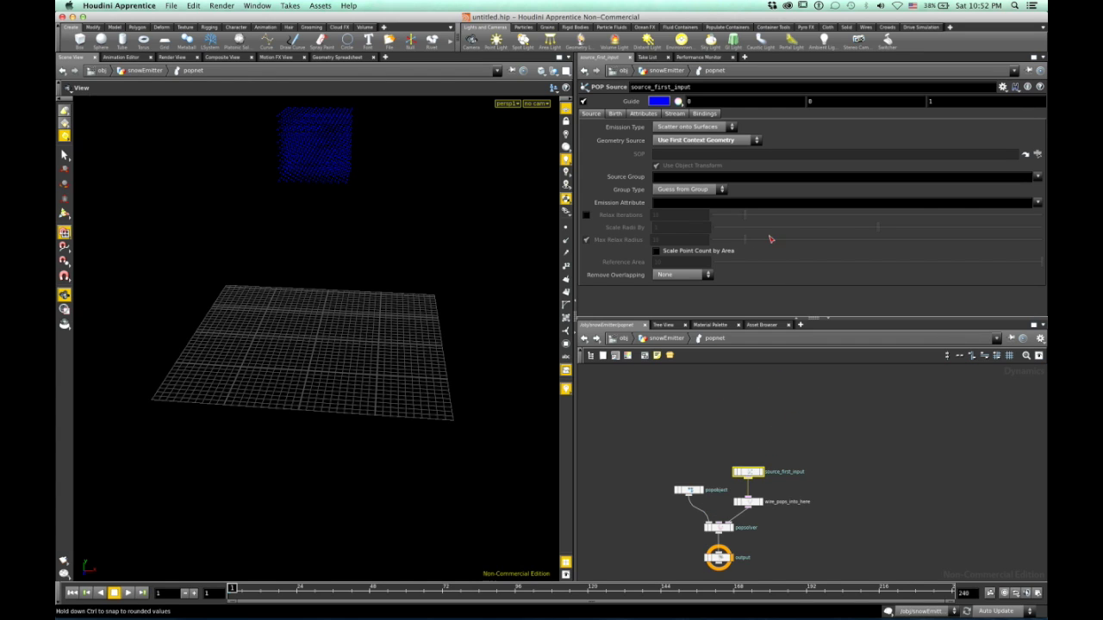
left_click(583, 101)
left_click(694, 127)
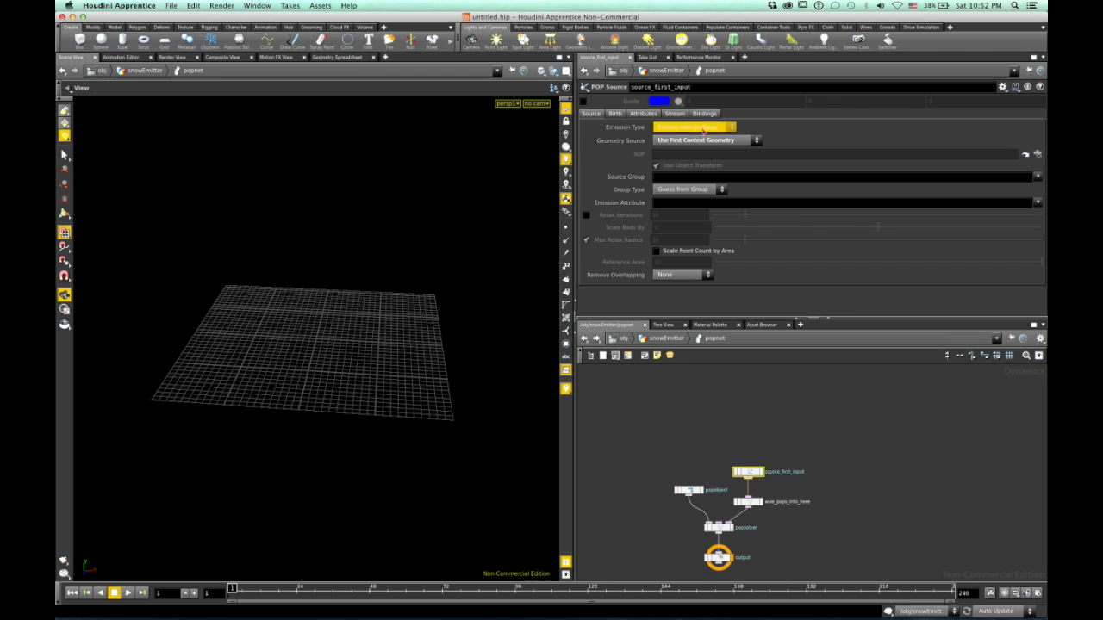
left_click(676, 145)
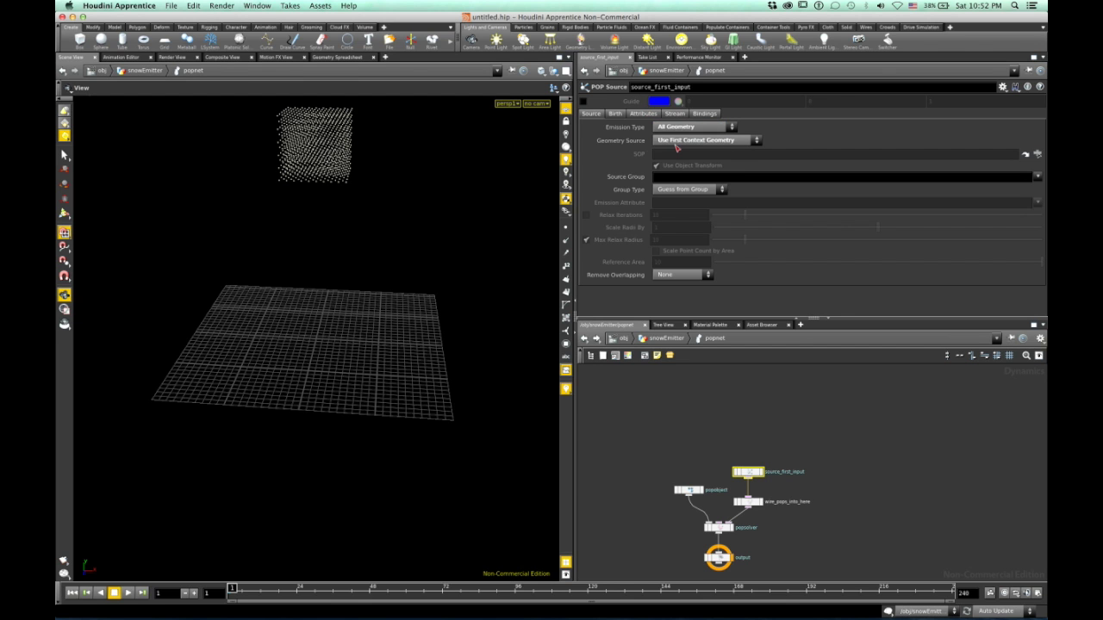
Set the POP Source's Impulse Activation to $FF==1 so it emits only on the first frame
left_click_drag(428, 336, 412, 162)
left_click(615, 114)
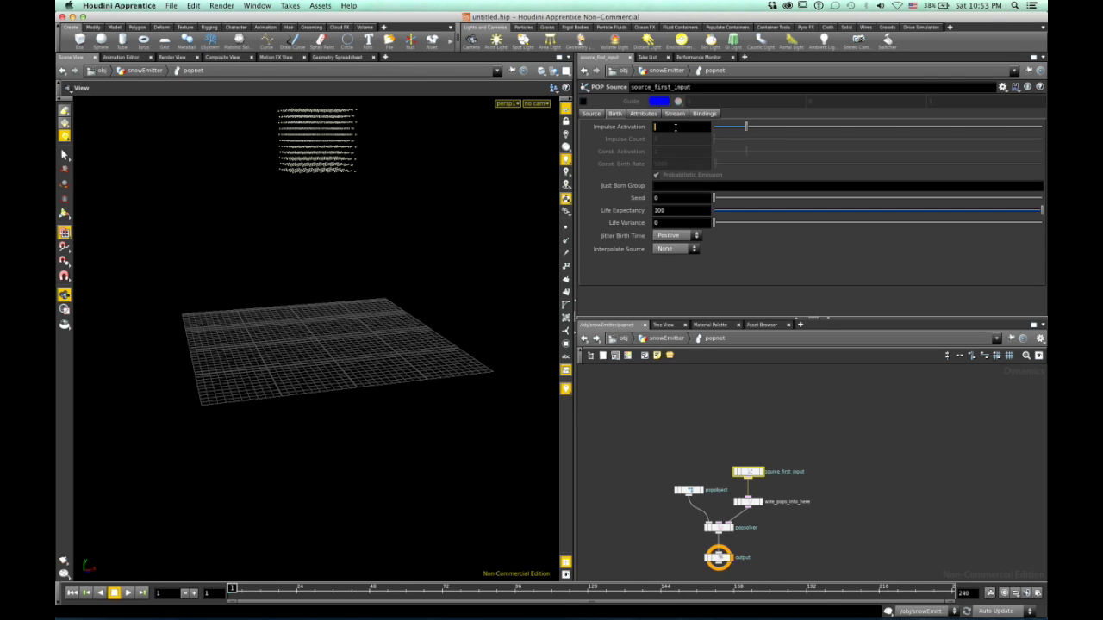
type("$FF==1")
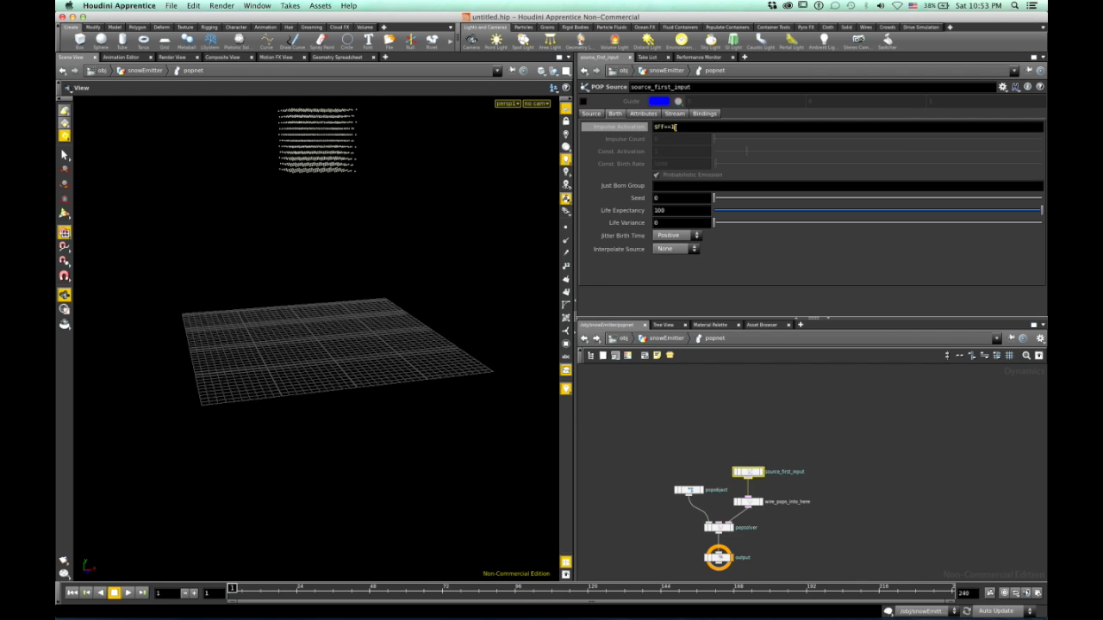
key("Tab")
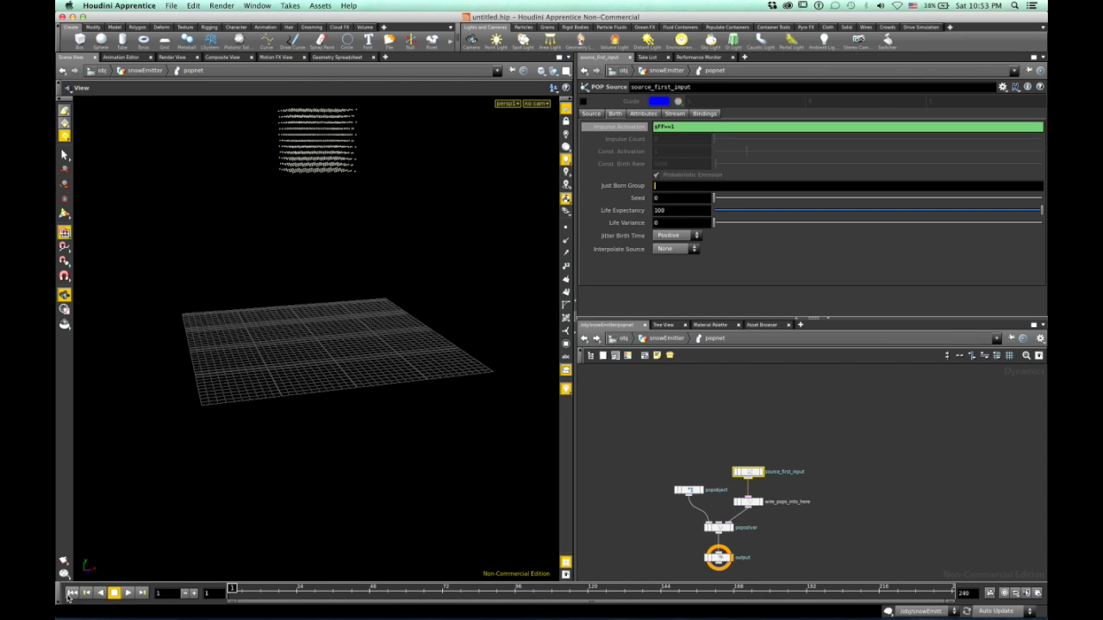
Add a Ground Plane node beside the existing POP nodes
left_click_drag(394, 408, 381, 408)
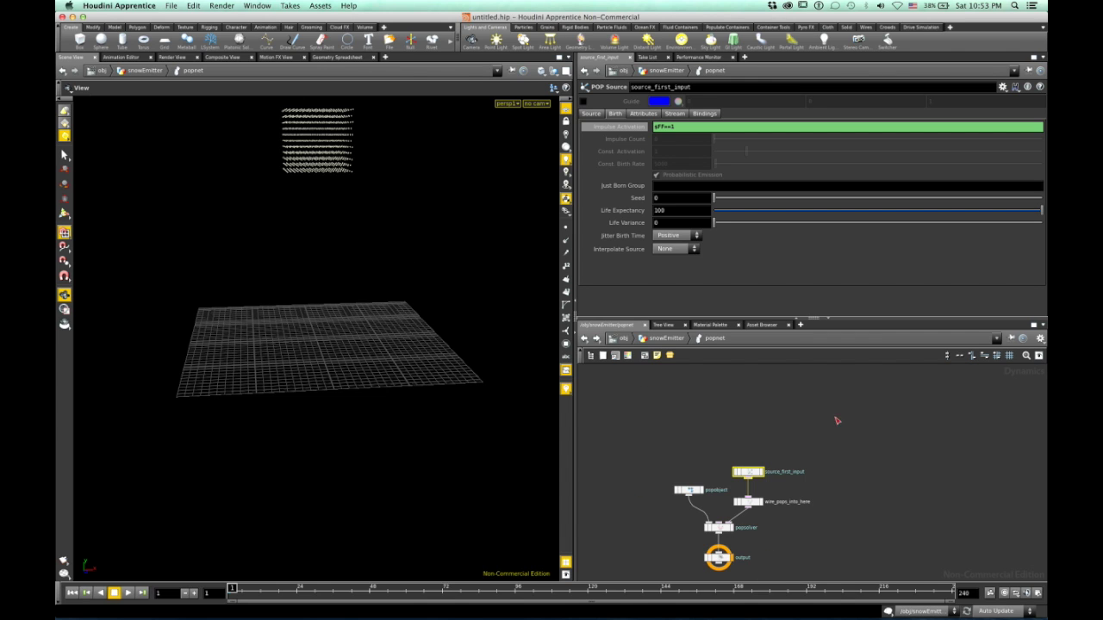
left_click(647, 504)
key("Tab")
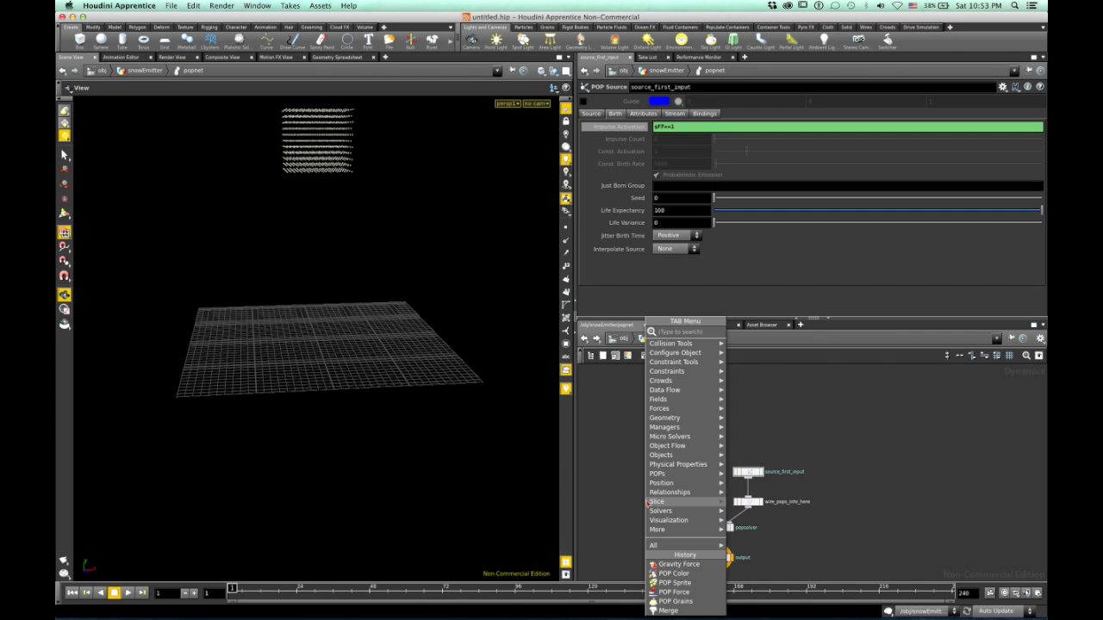
key("Escape")
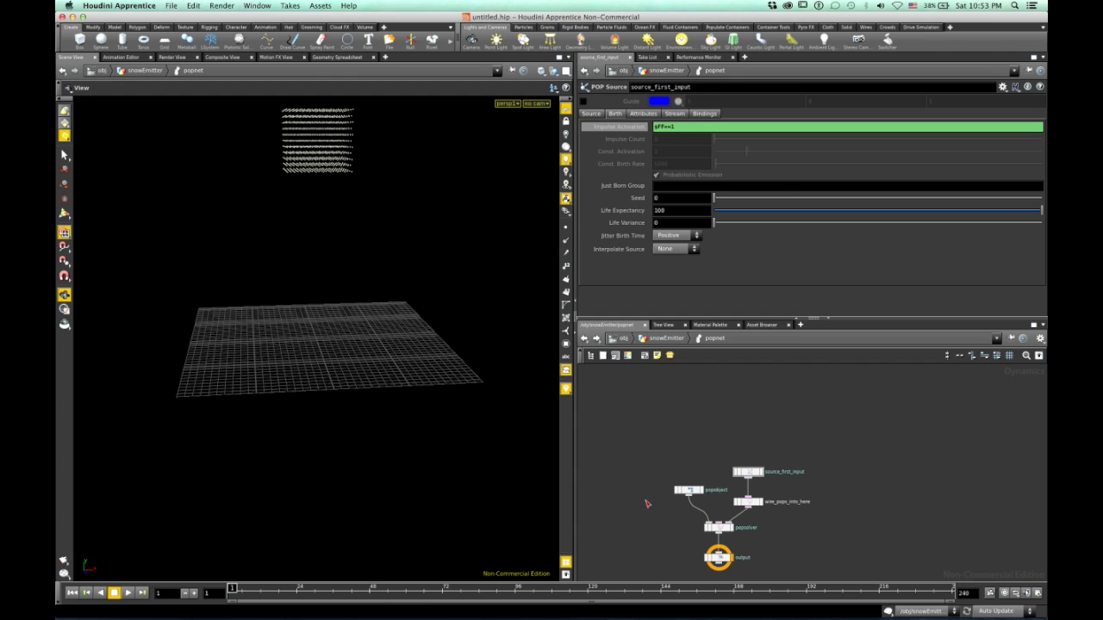
left_click(647, 504)
left_click_drag(647, 504, 595, 508)
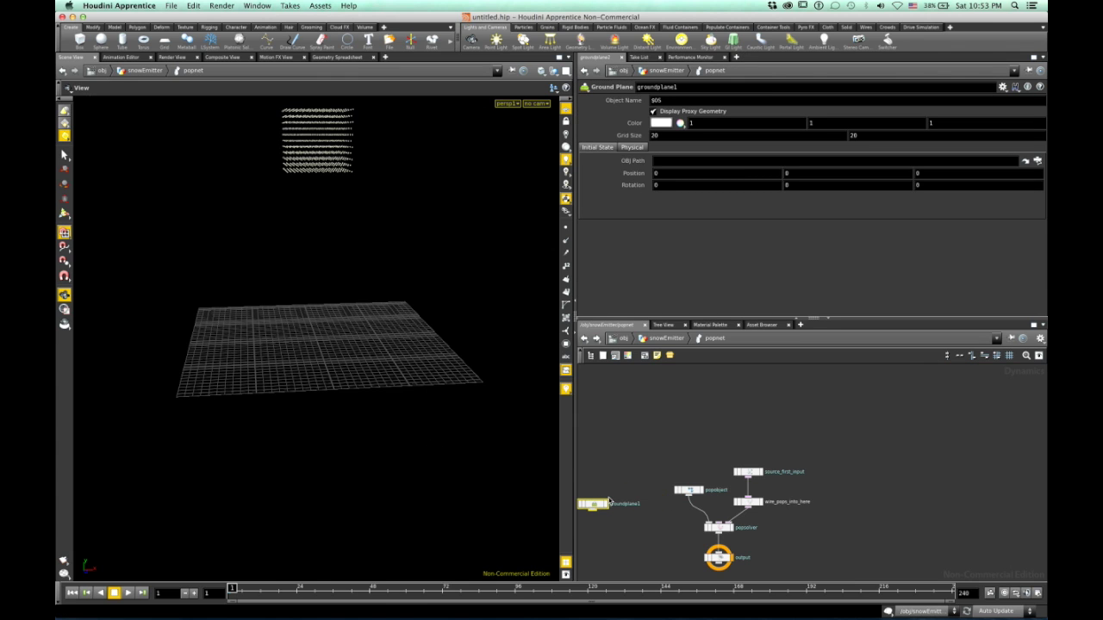
left_click_drag(594, 510, 604, 510)
Add a Static Solver node below the Ground Plane and connect the plane to it
key("Tab")
type("stati")
left_click(728, 341)
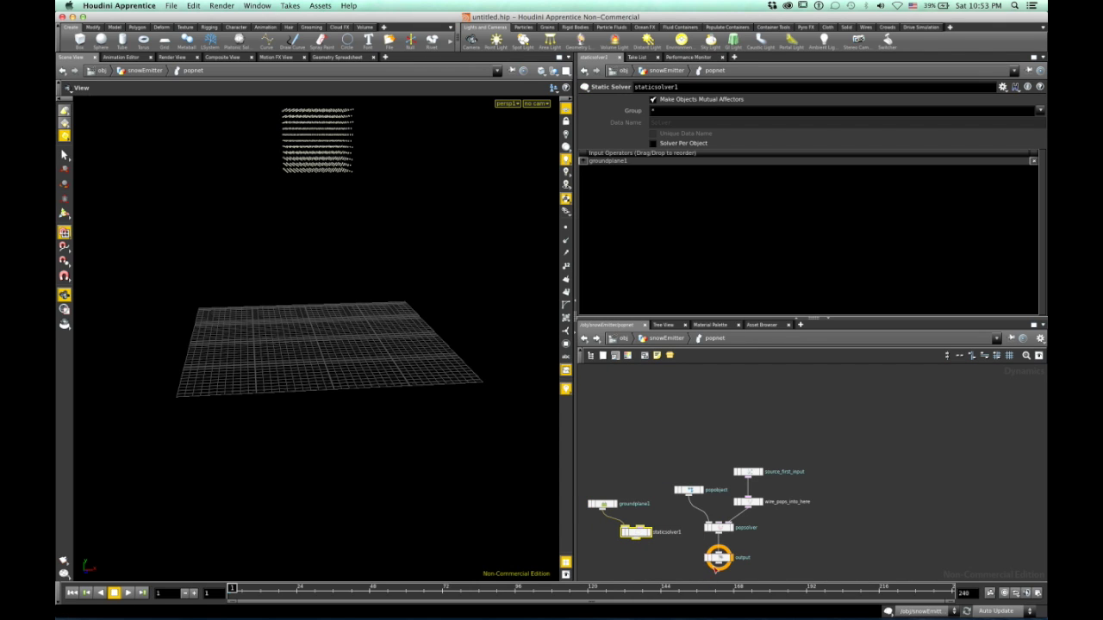
Insert a Merge node between the POP Solver and the output, with the Static Solver as input ahead of the POP Solver
left_click_drag(714, 565, 704, 574)
left_click(718, 530)
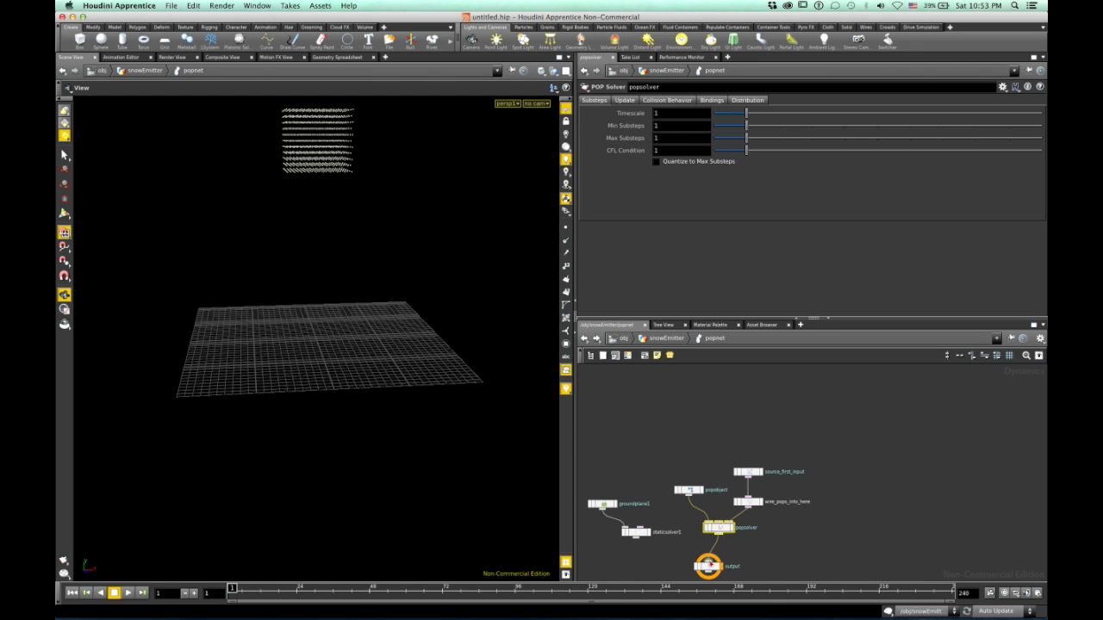
left_click_drag(708, 562, 698, 557)
key("Tab")
type("mer")
key("Return")
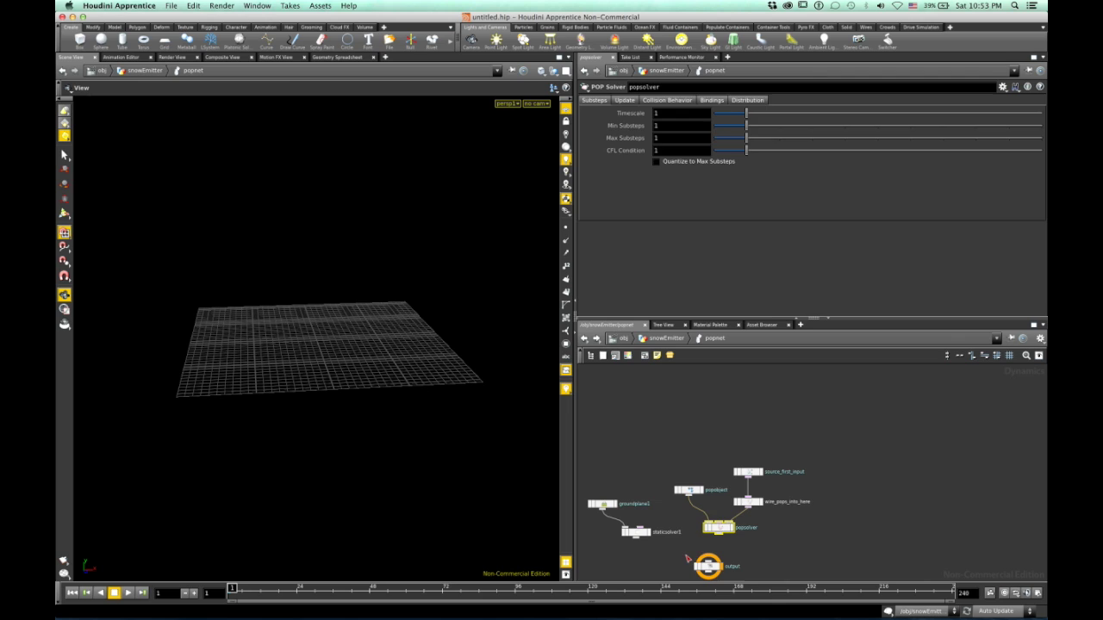
left_click(686, 557)
left_click_drag(641, 541, 709, 563)
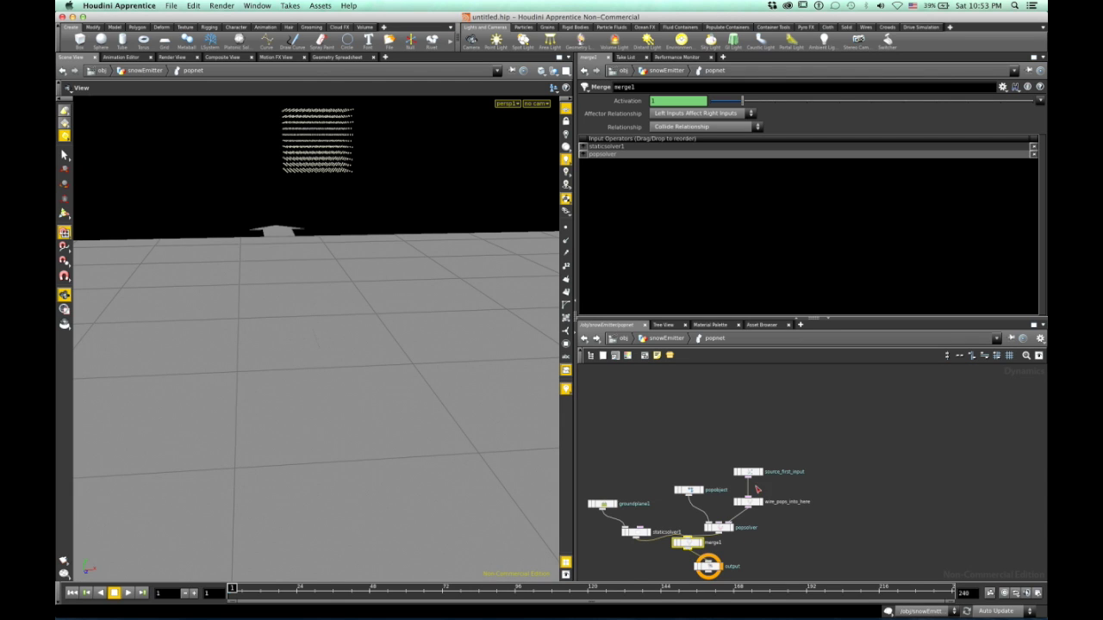
Play the simulation to check the particles' motion, and return to the first frame
left_click(127, 593)
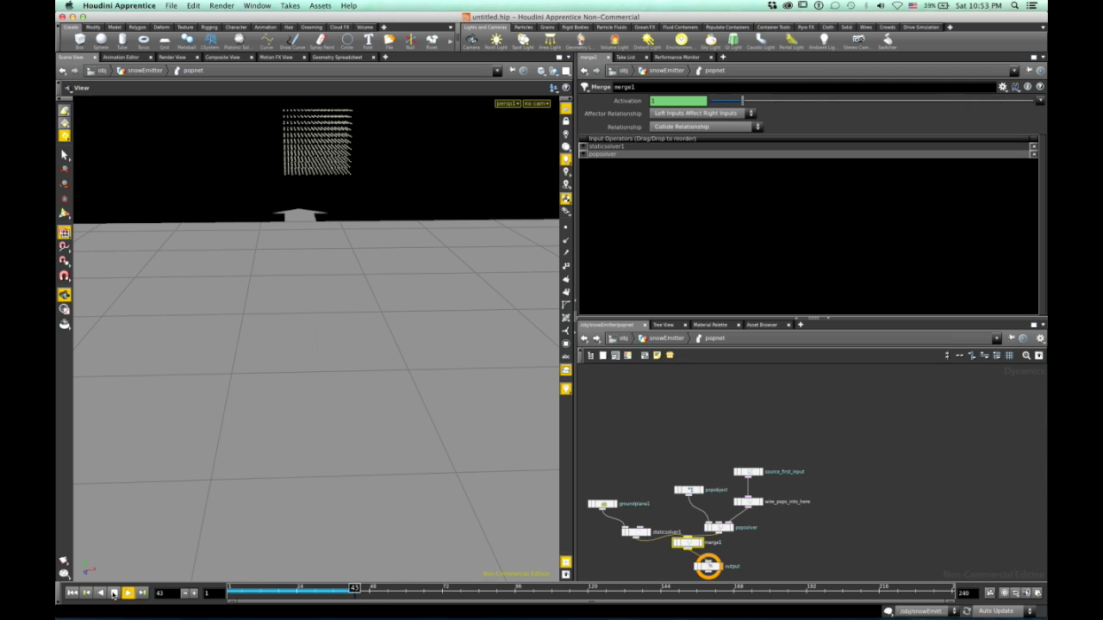
left_click(72, 593)
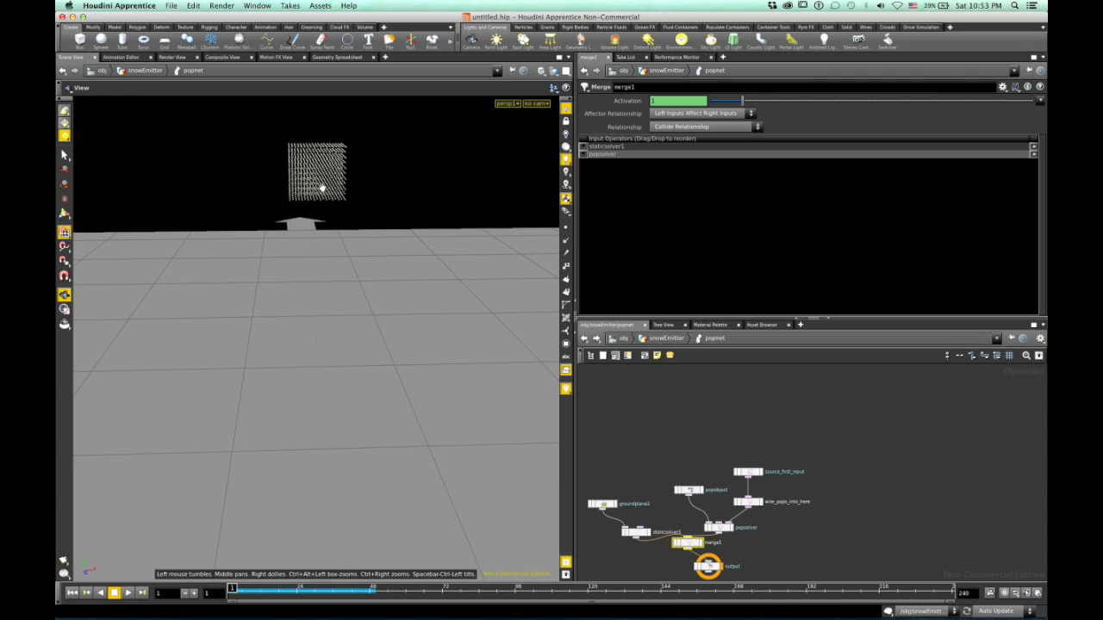
left_click_drag(322, 188, 342, 175)
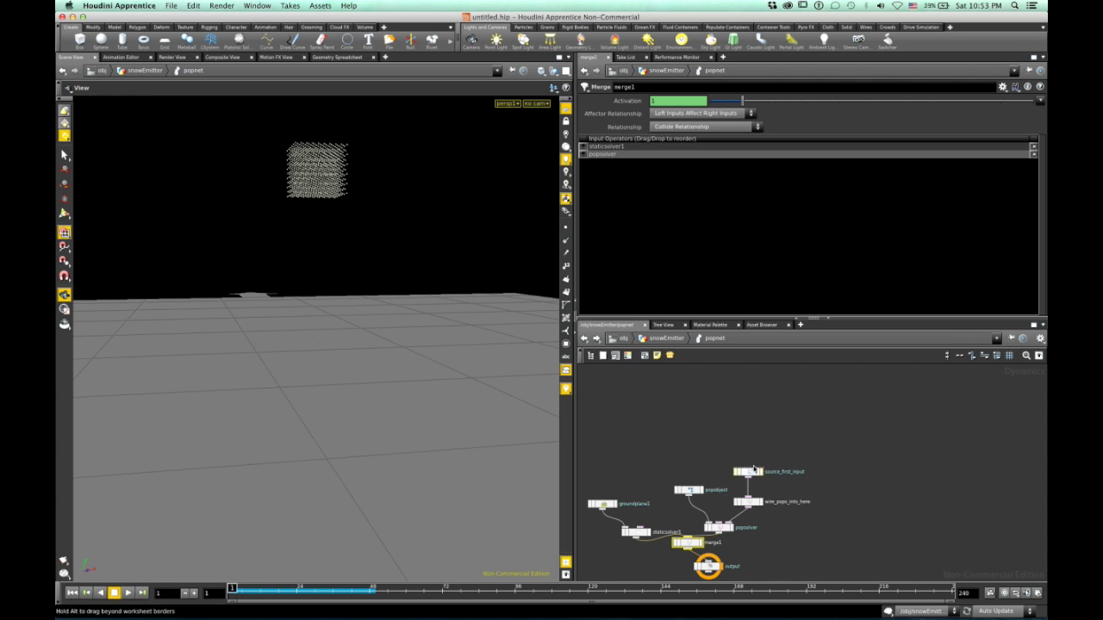
Insert a POP Force node between source_first_input and wire_pops_into_here and set its Y force to -9
left_click_drag(763, 474, 764, 401)
key("Tab")
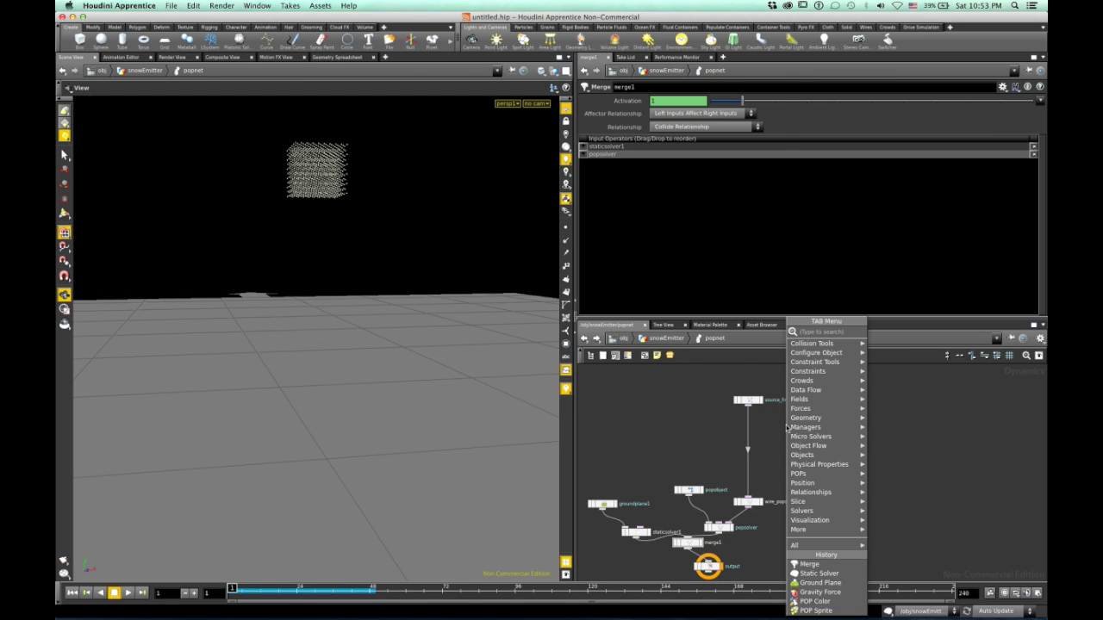
type("pop fo")
key("Return")
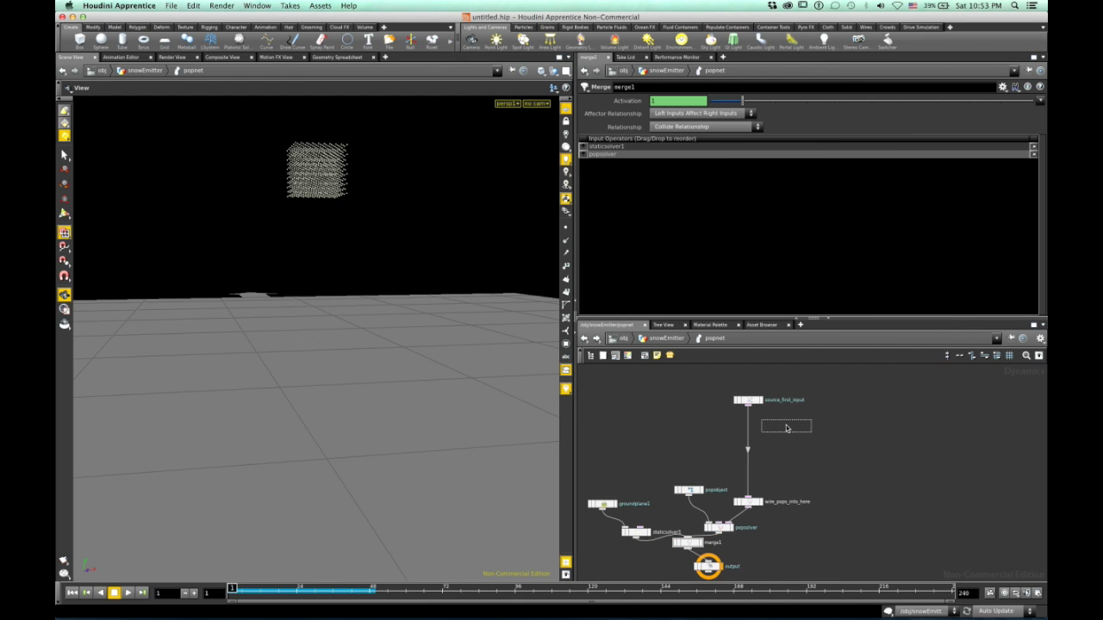
left_click(786, 428)
left_click_drag(786, 426, 752, 462)
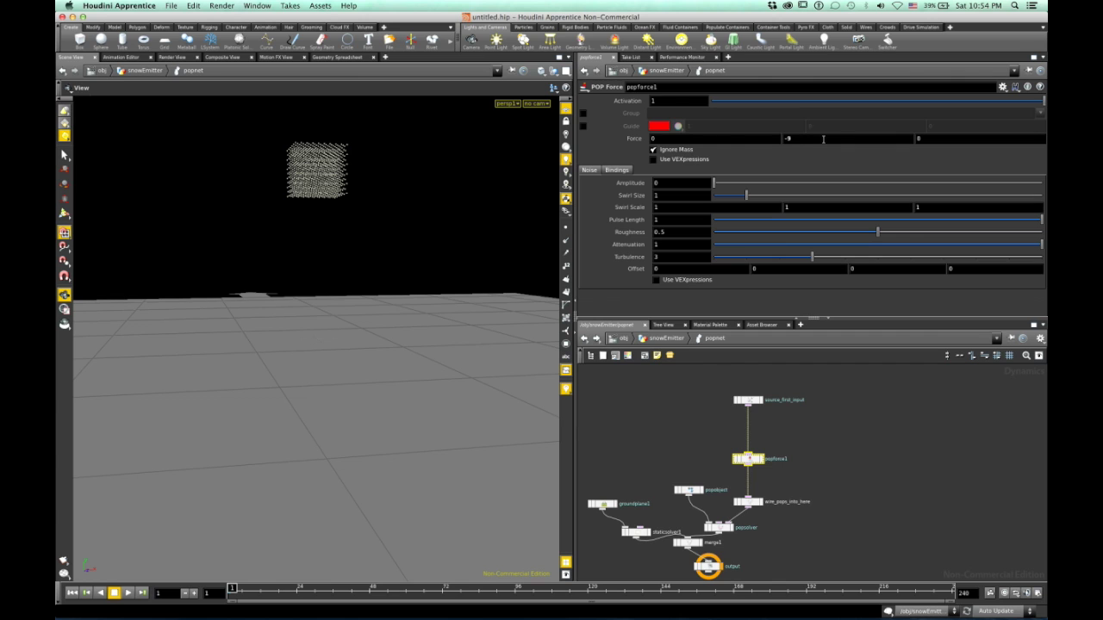
Add a POP Grains node and insert it between source_first_input and the POP Force node
left_click(785, 427)
key("Tab")
type("popgrav")
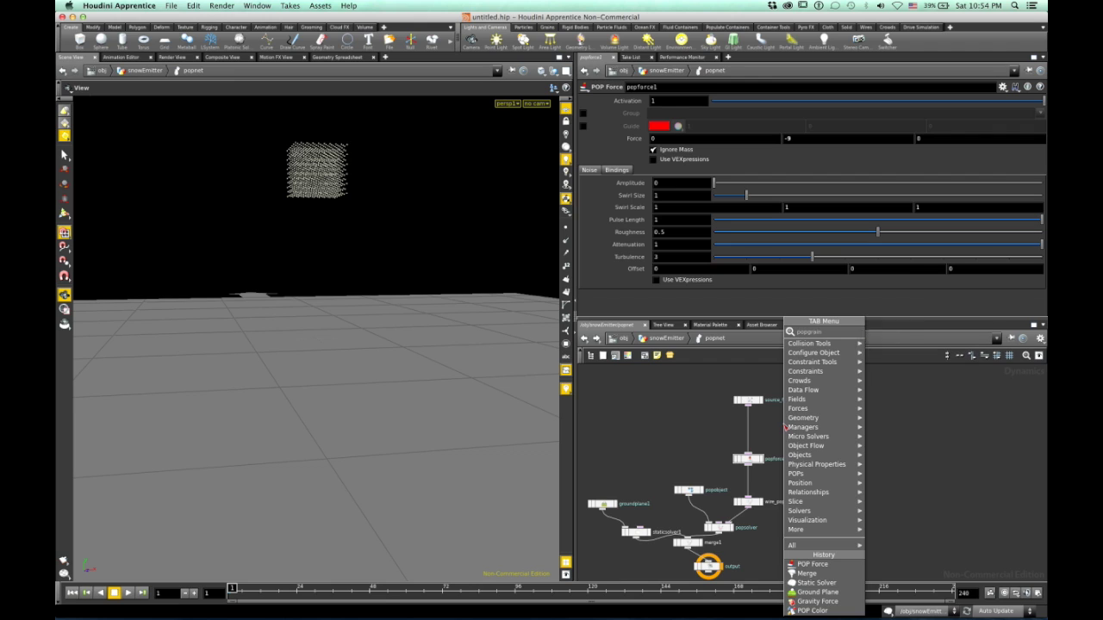
key("Return")
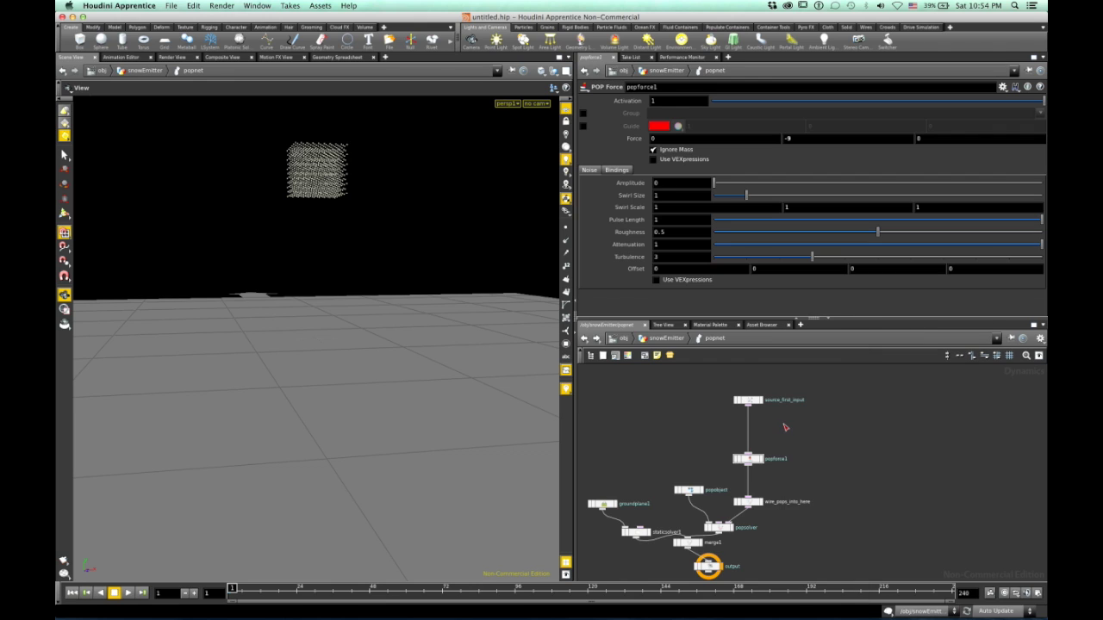
left_click(784, 426)
left_click_drag(740, 430, 748, 427)
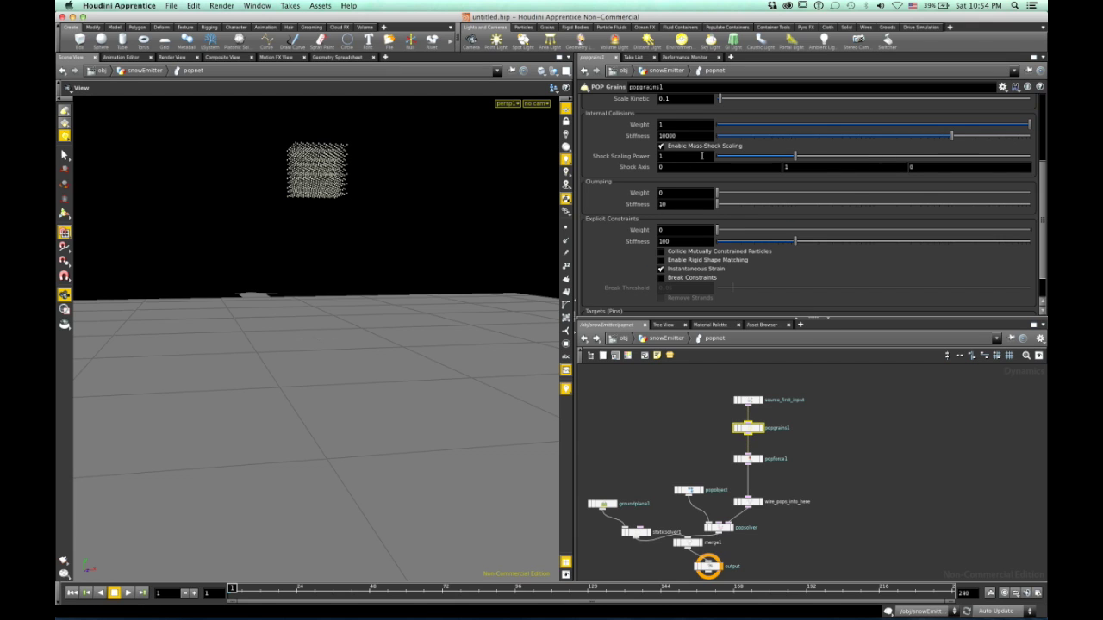
Review the POP Grains friction, internal collision, clumping, explicit constraint and target settings
scroll(831, 174, "up", 3)
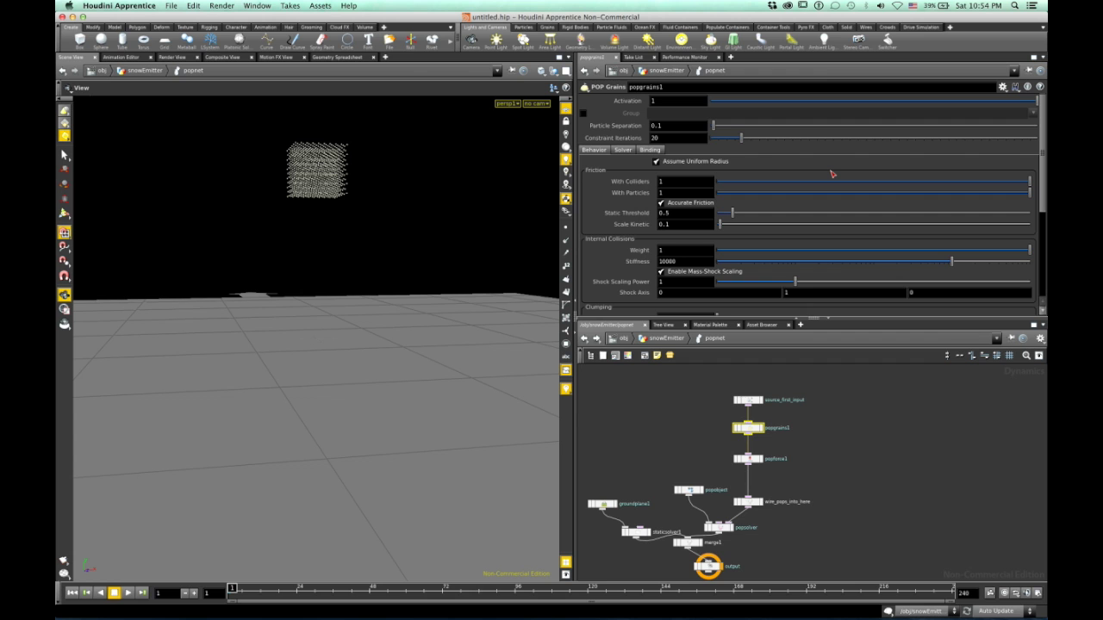
scroll(830, 198, "down", 4)
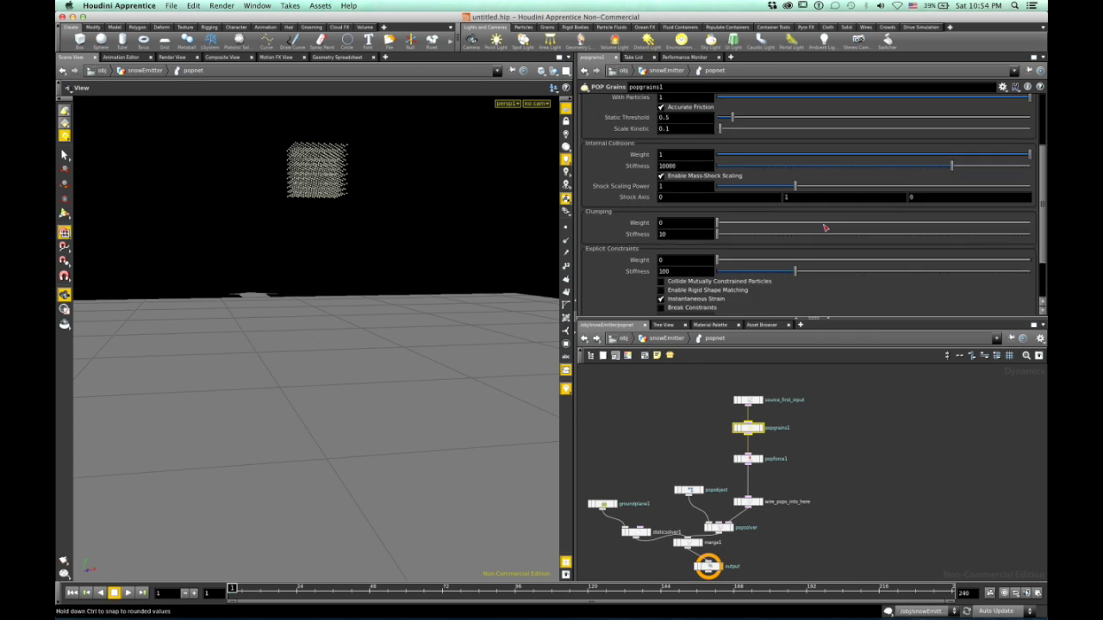
scroll(825, 228, "up", 4)
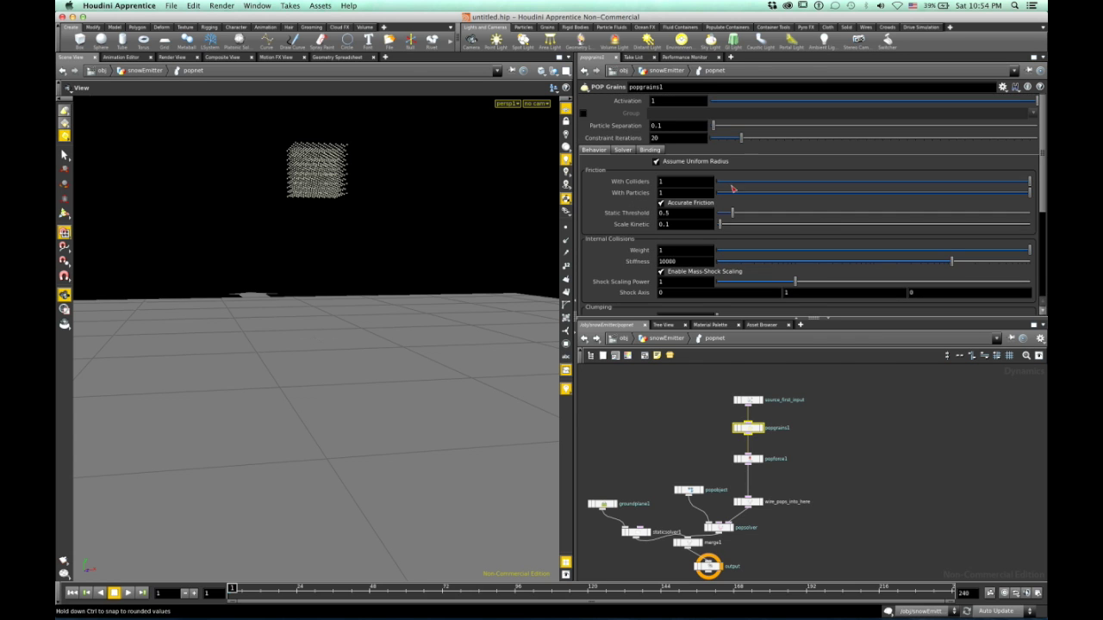
scroll(784, 181, "down", 4)
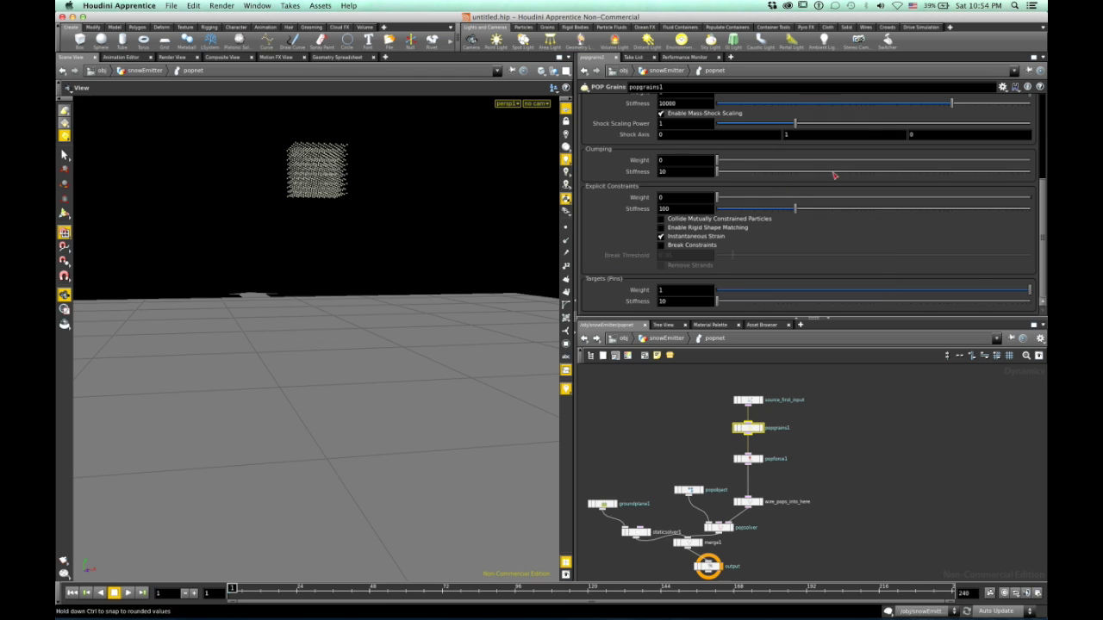
scroll(832, 175, "up", 4)
scroll(832, 220, "down", 4)
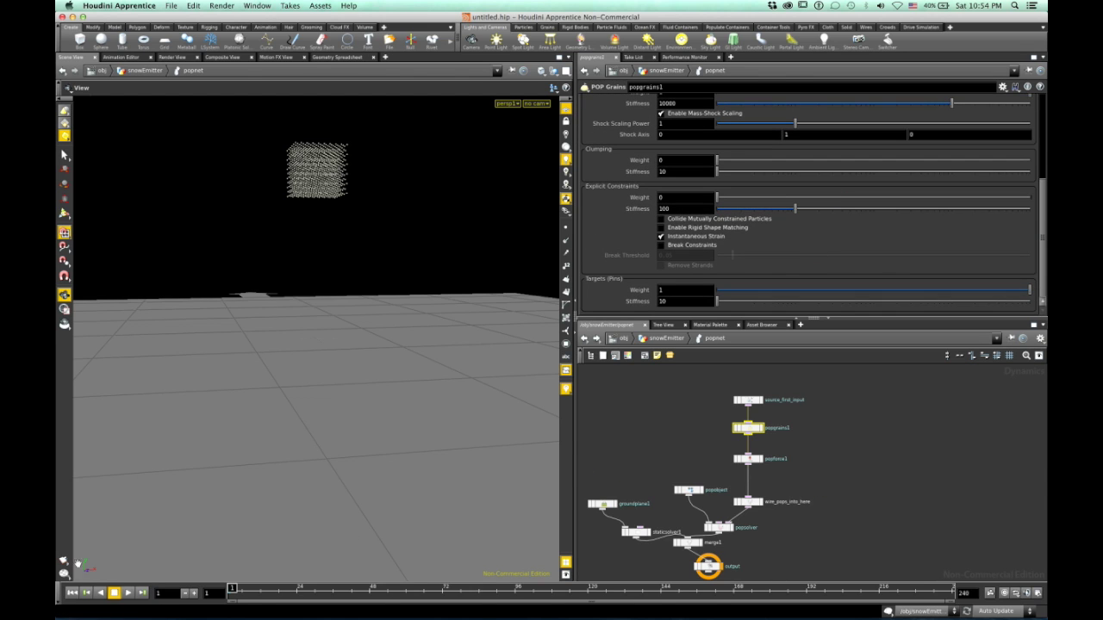
Replay the grain simulation several times from the first frame to examine how the particles fall onto the ground plane
left_click(127, 594)
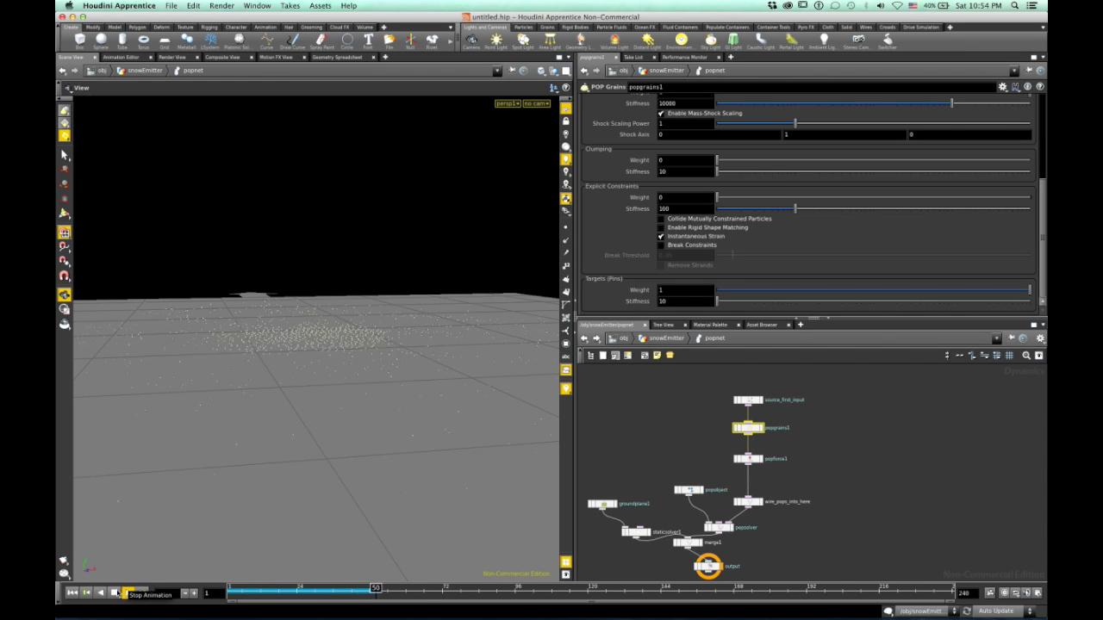
left_click(115, 593)
left_click_drag(356, 367, 178, 551, "alt")
left_click(73, 593)
left_click(128, 593)
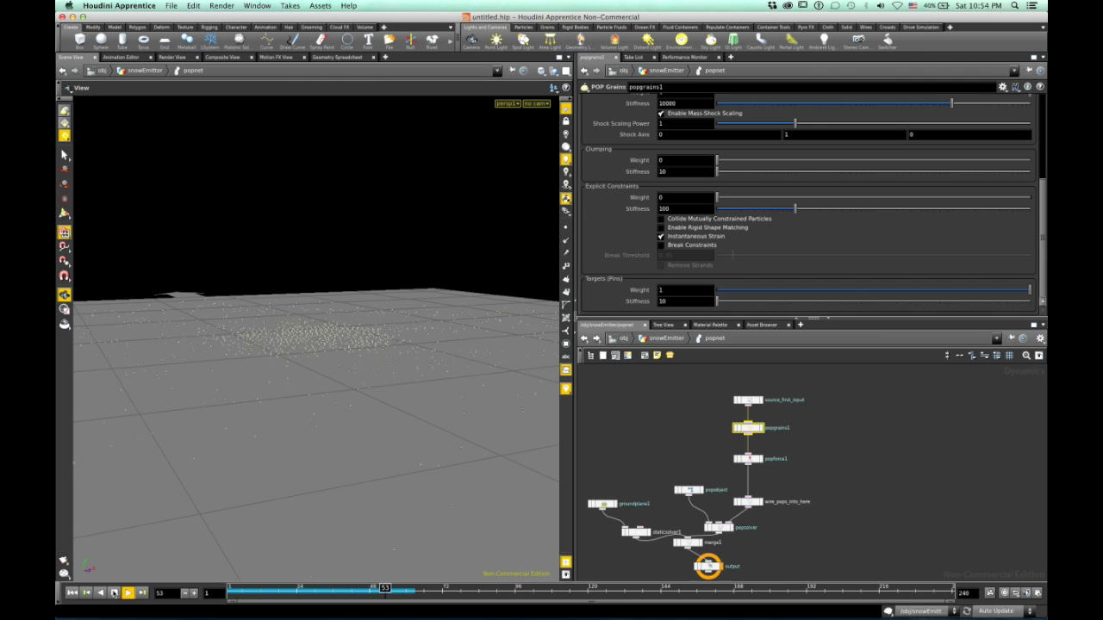
left_click(115, 592)
left_click(72, 593)
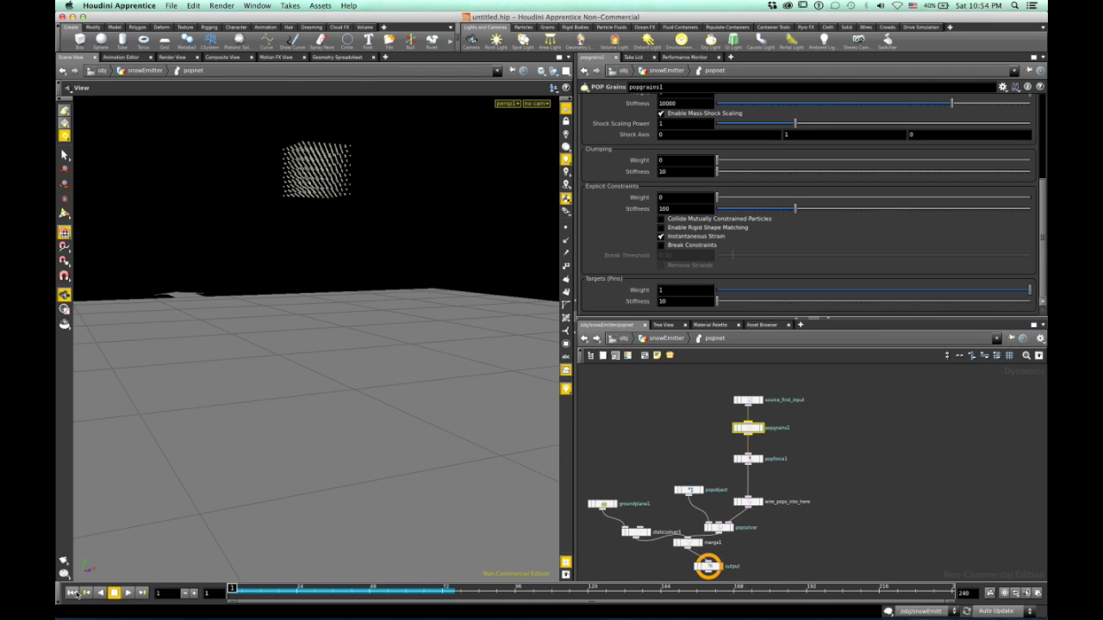
left_click(127, 593)
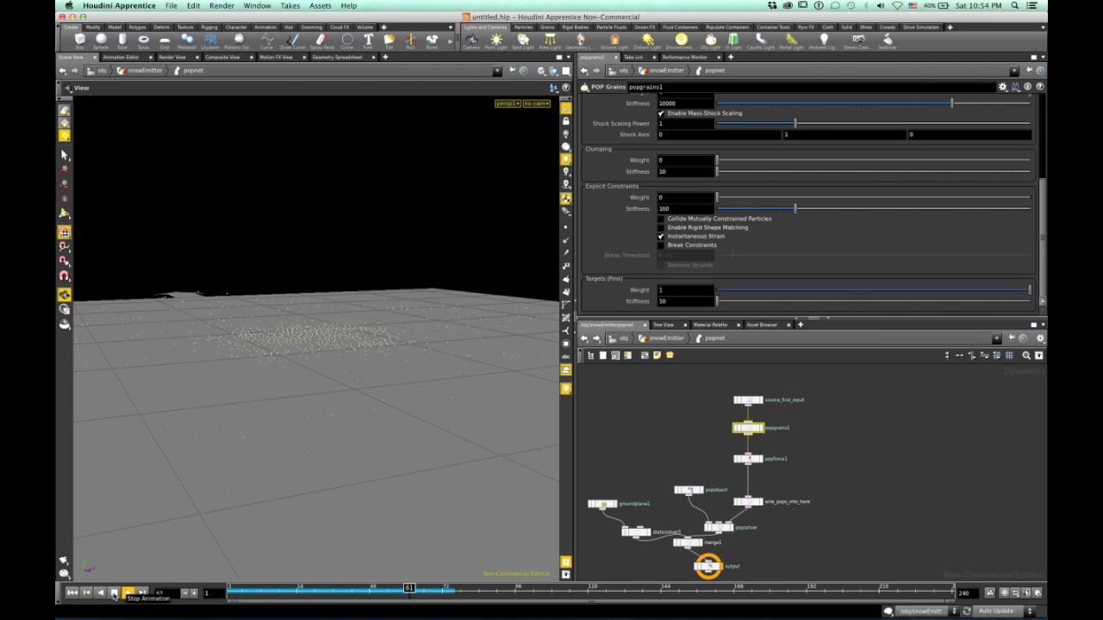
Stop the grain simulation playback and return to the first frame
left_click(114, 593)
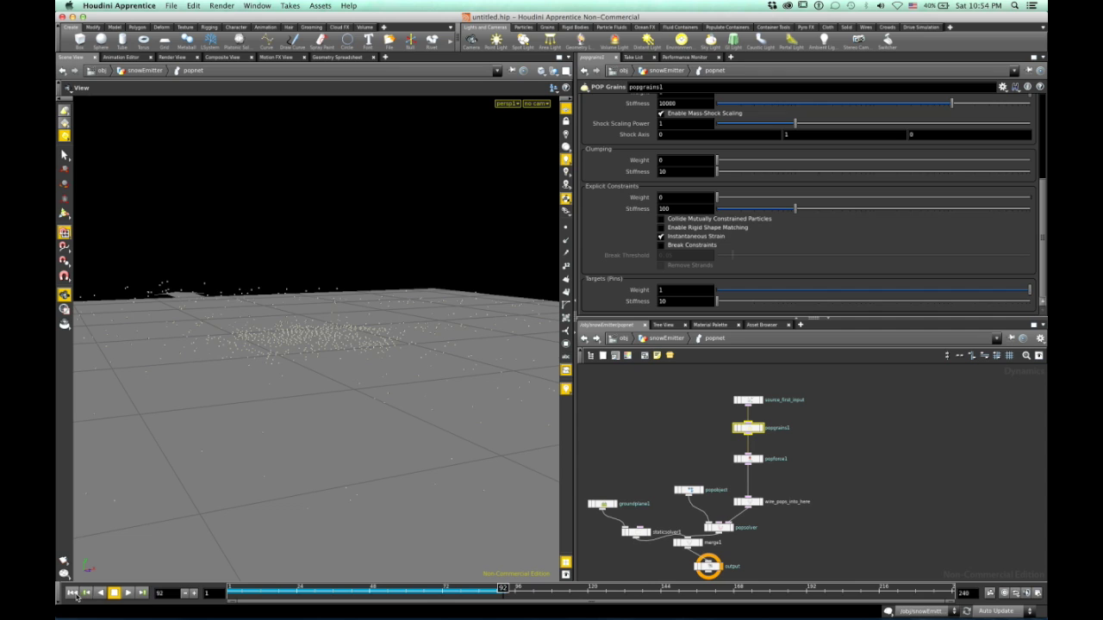
left_click(72, 593)
scroll(798, 168, "up", 5)
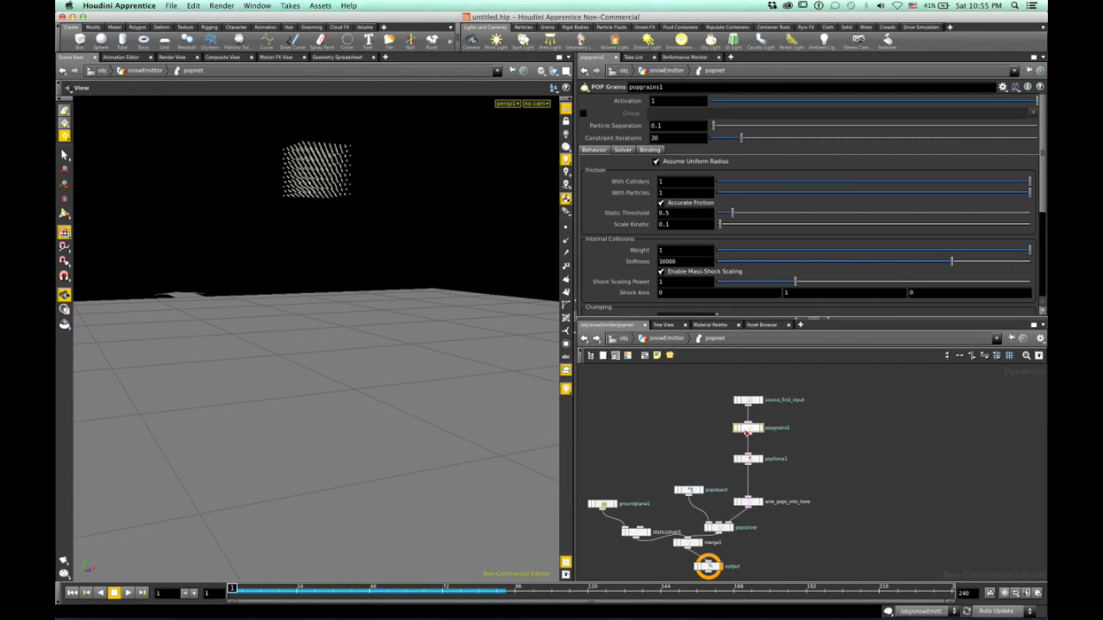
Check the Grain Source node's Point Separation against the POP Grains node's Particle Separation and return inside popnet
left_click(747, 429)
right_click(674, 126)
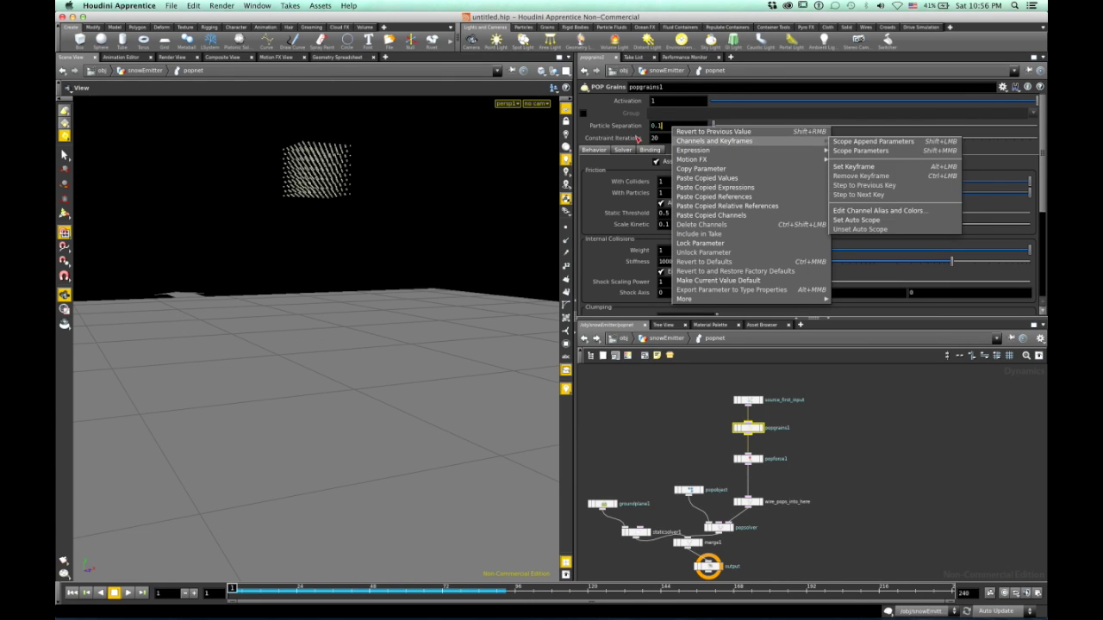
left_click(636, 138)
left_click(666, 339)
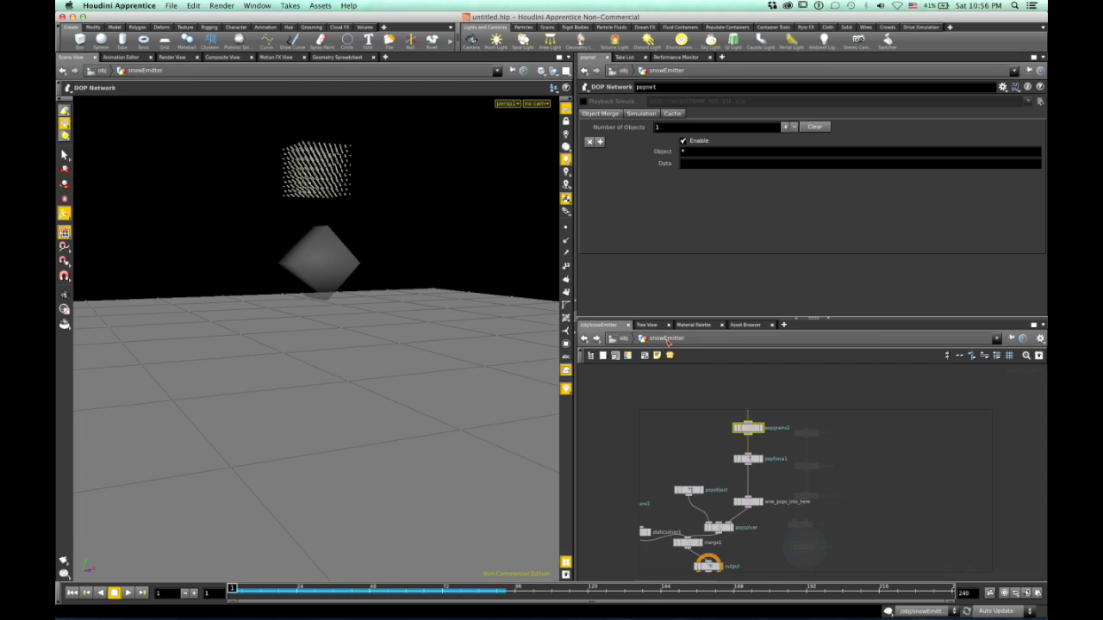
left_click(805, 496)
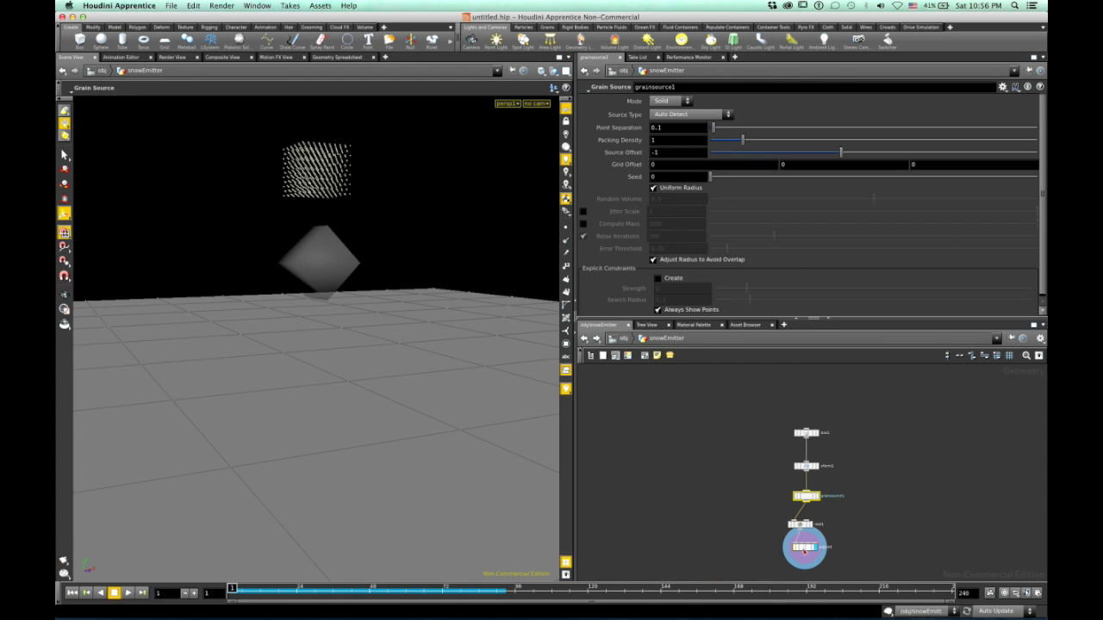
double_click(804, 548)
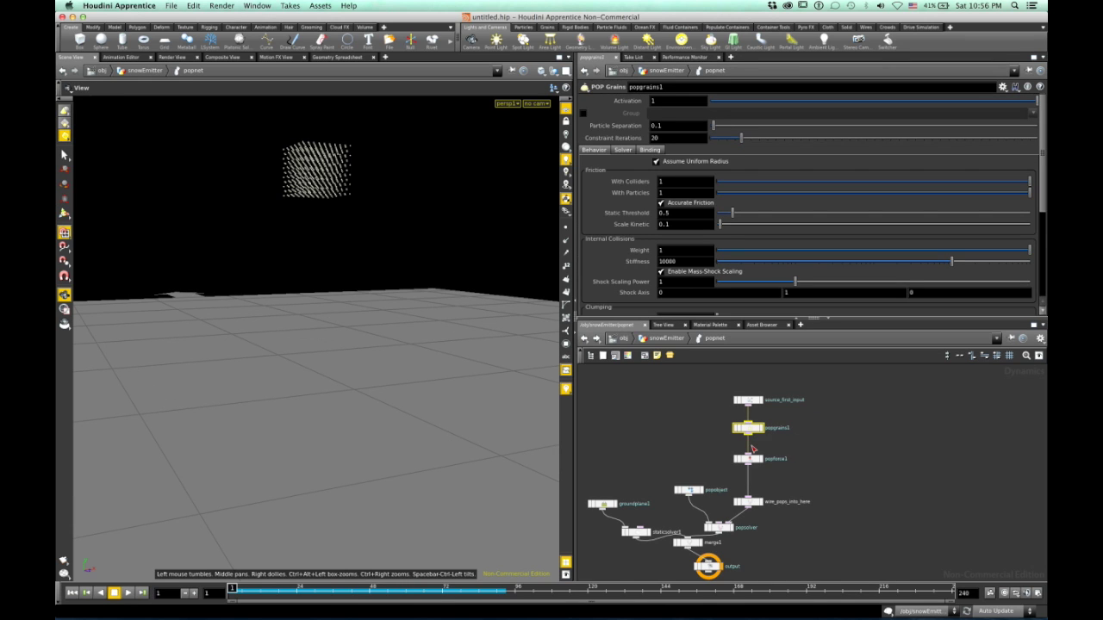
Copy the Particle Separation parameter of the POP Grains node and paste it as a relative reference into grainsource1's Point Separation
right_click(673, 125)
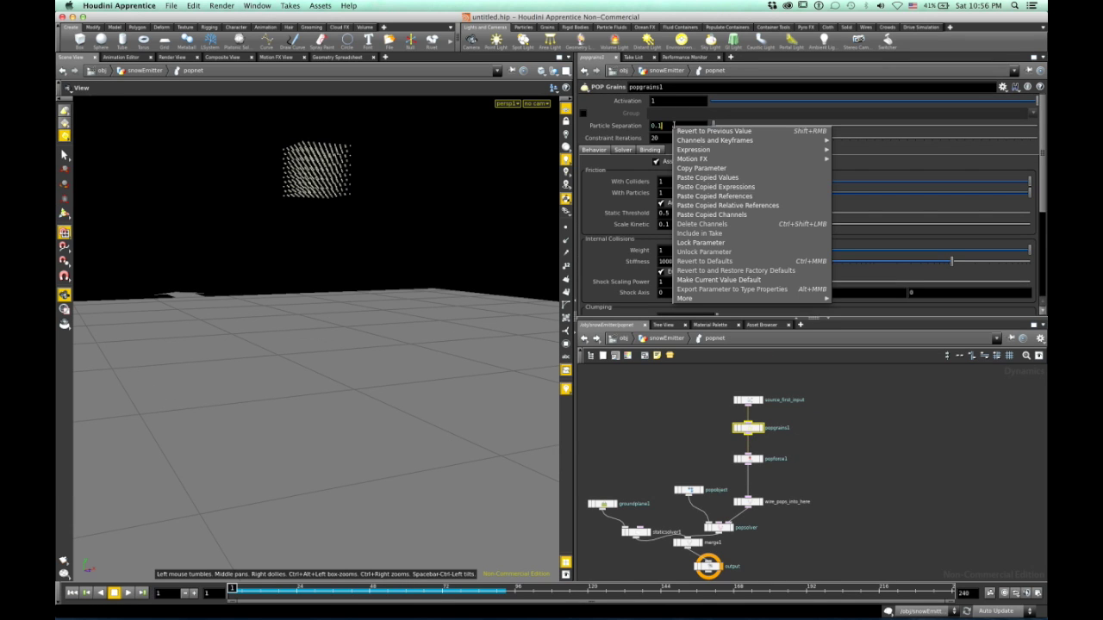
left_click(704, 169)
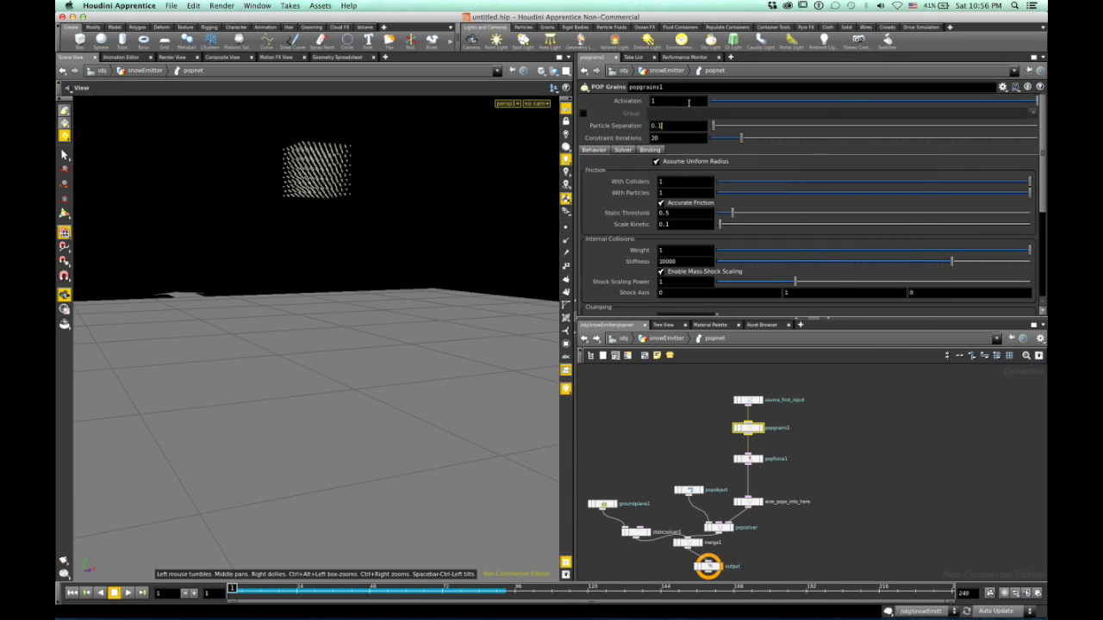
left_click(680, 339)
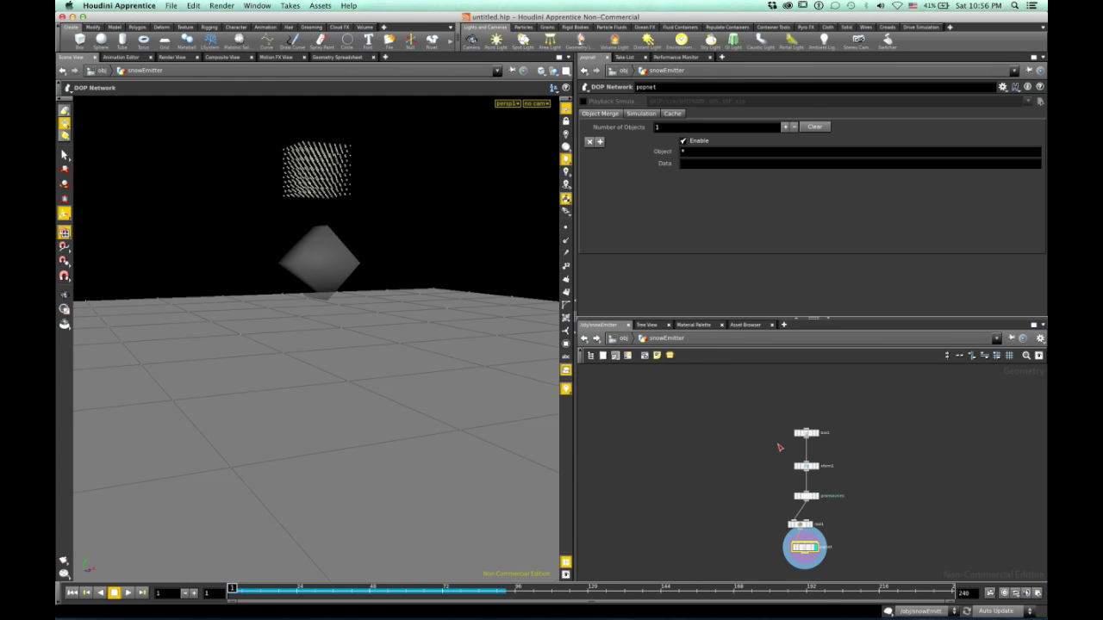
left_click(807, 496)
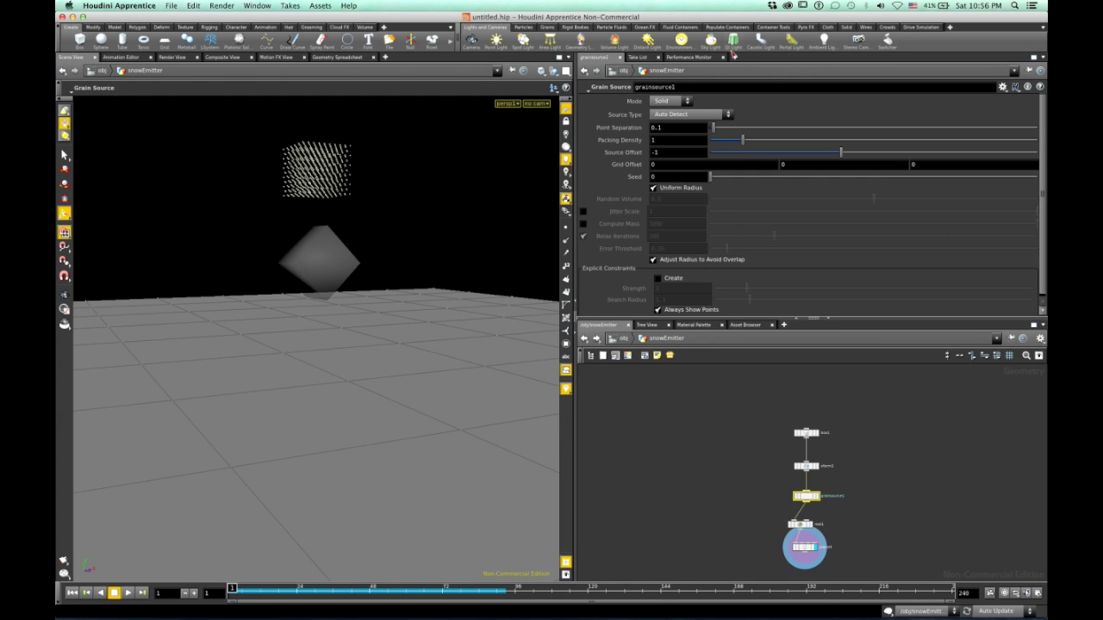
right_click(668, 127)
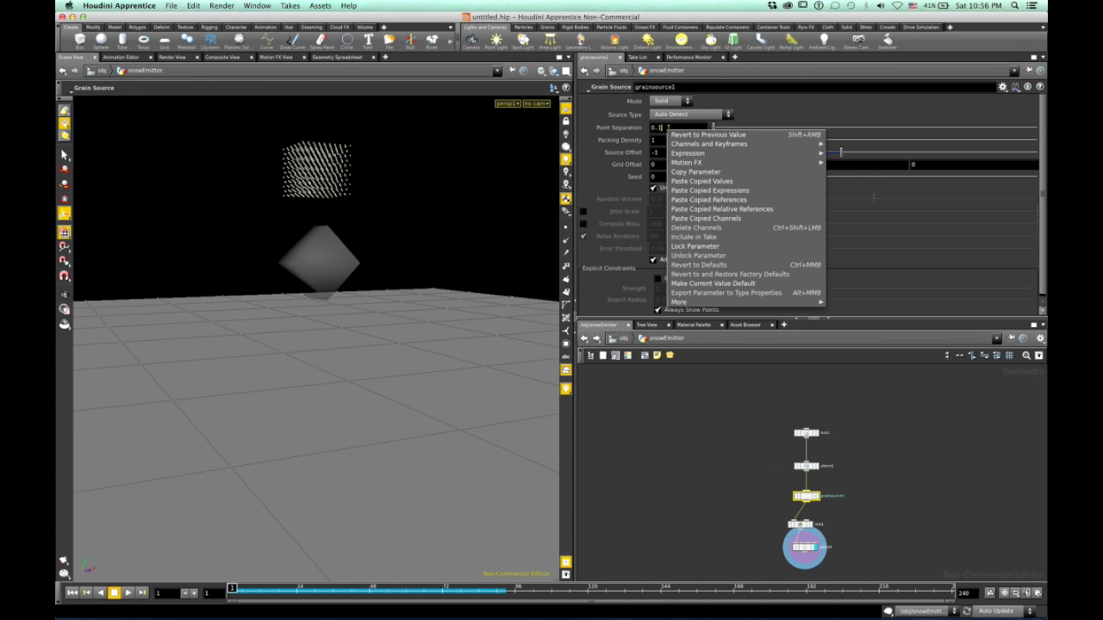
left_click(729, 209)
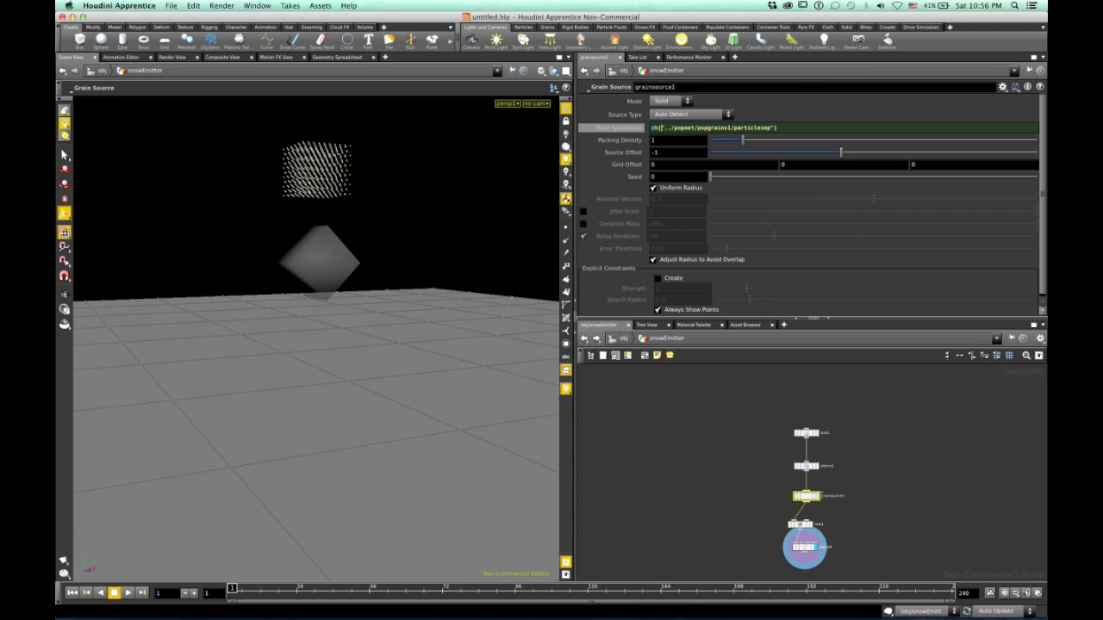
Try a Particle Separation of 0.06 on the POP Grains node inside popnet, and undo the change
double_click(810, 547)
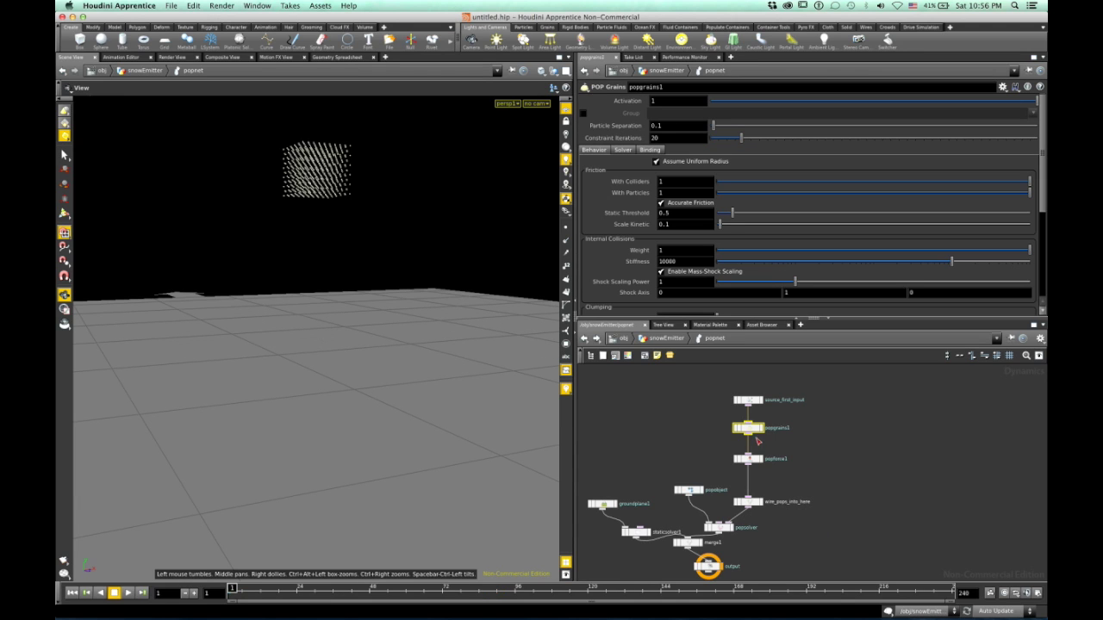
left_click_drag(718, 130, 714, 130)
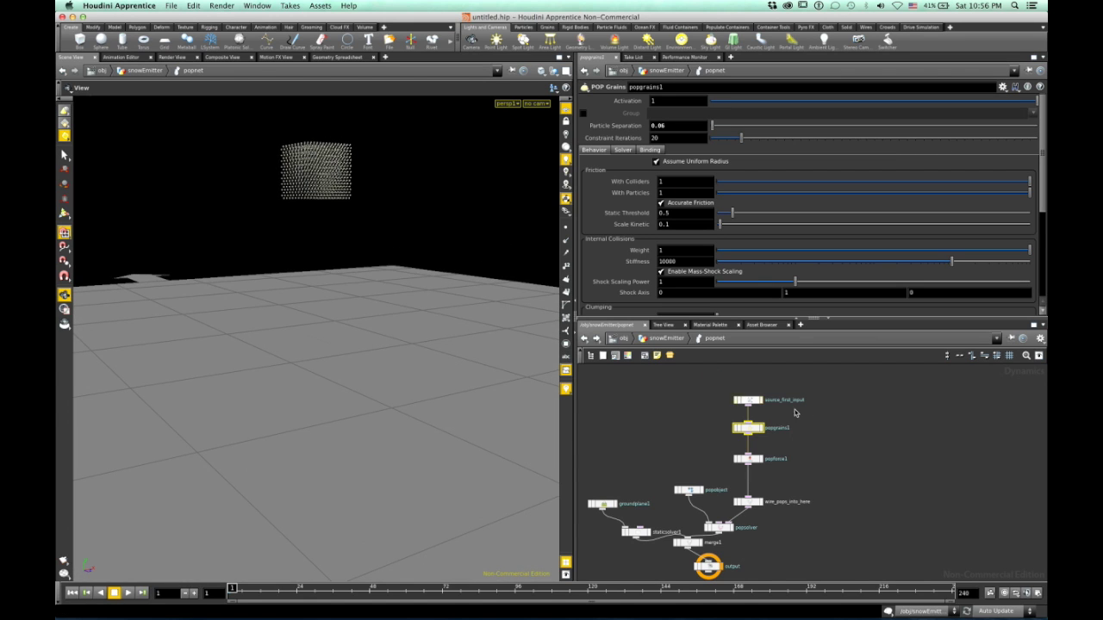
key("ctrl+z")
left_click(787, 481)
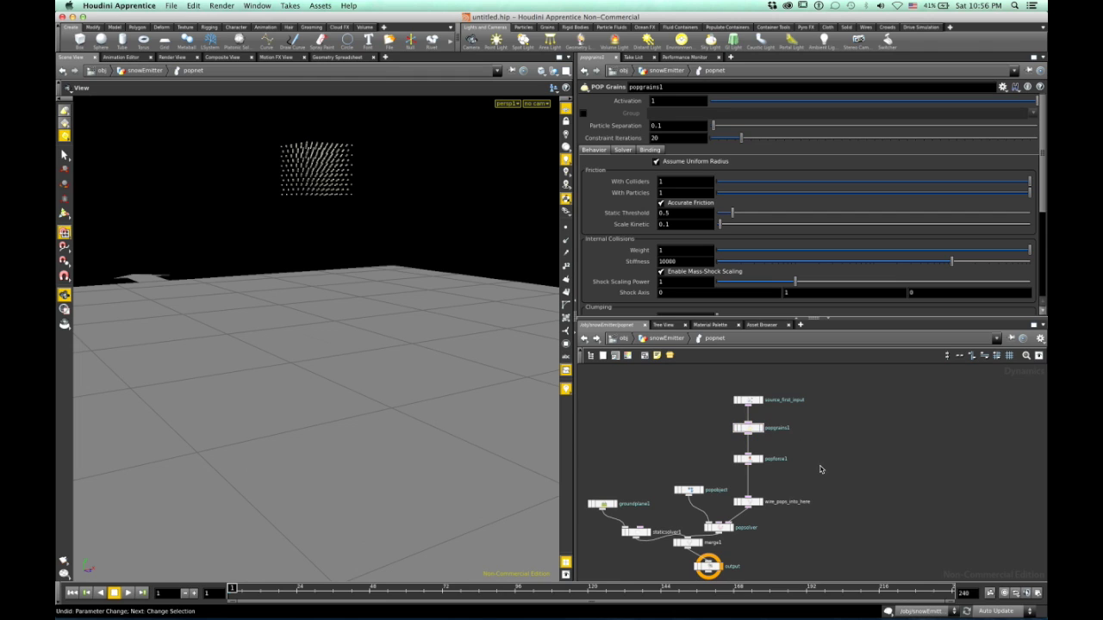
Move the popforce1 node closer to the POP Grains node and replay the simulation, returning to the first frame
left_click_drag(755, 460, 751, 449)
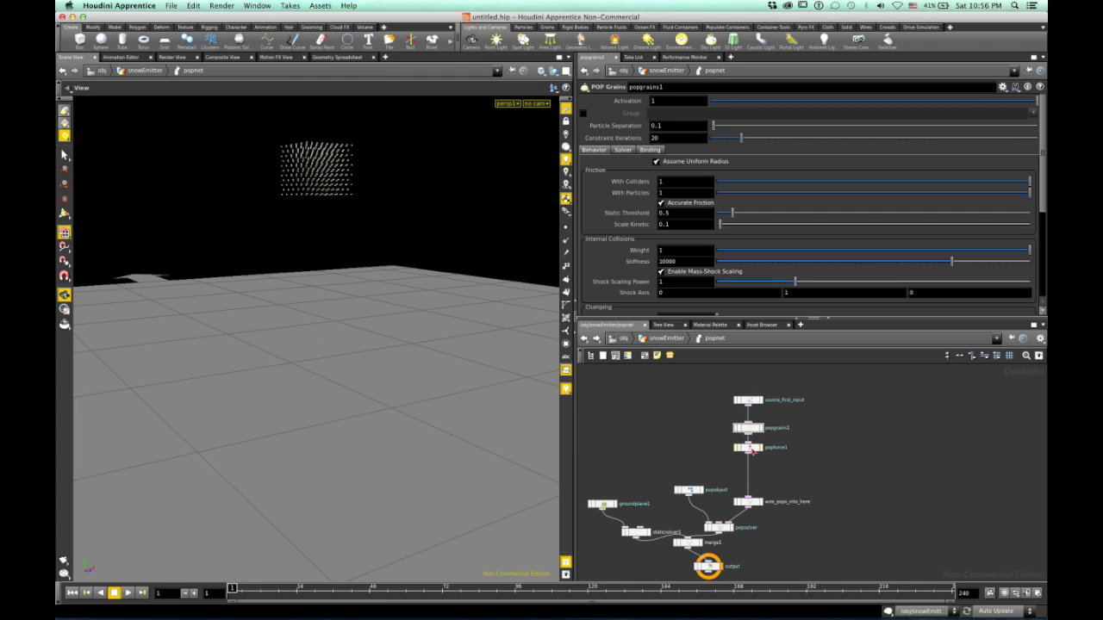
left_click(122, 594)
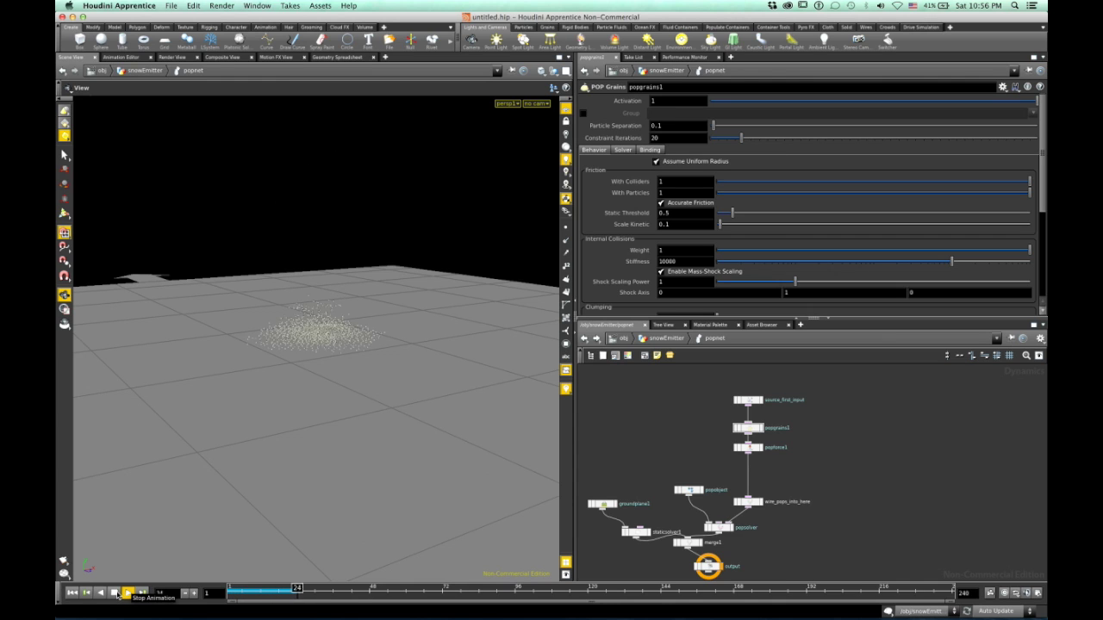
left_click(117, 593)
left_click(72, 593)
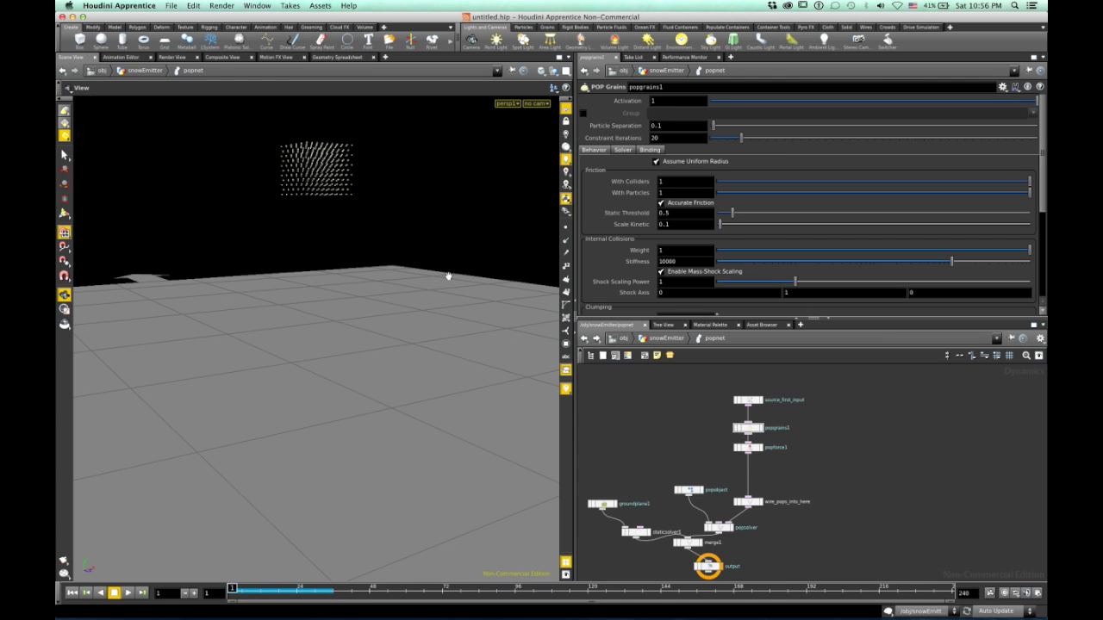
Set both Min Substeps and Max Substeps of the POP Solver to 10
left_click(719, 528)
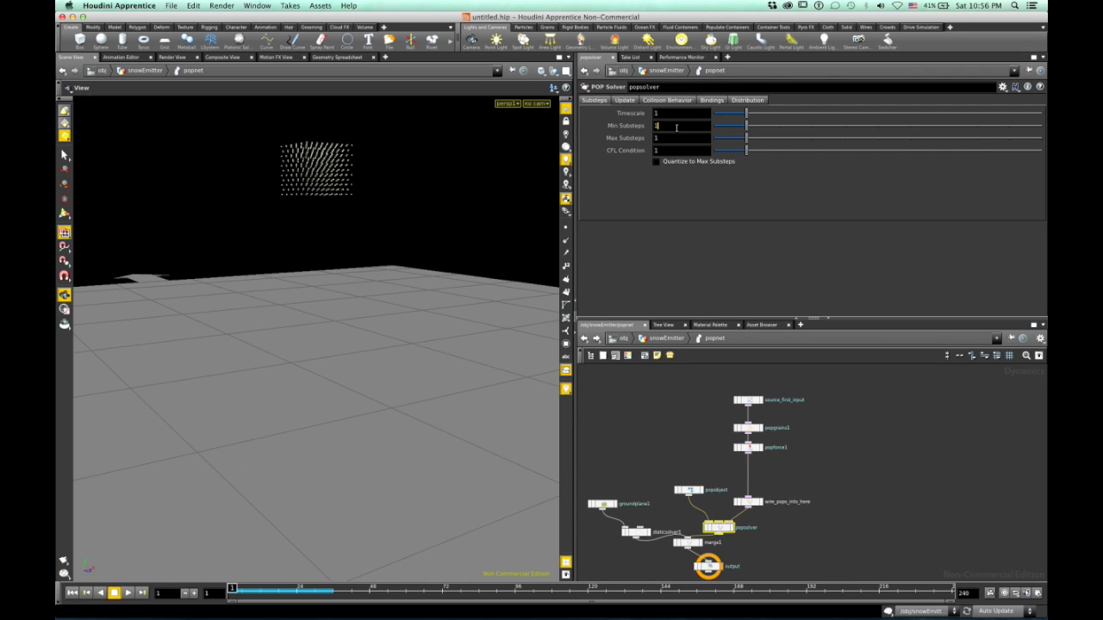
key("Tab")
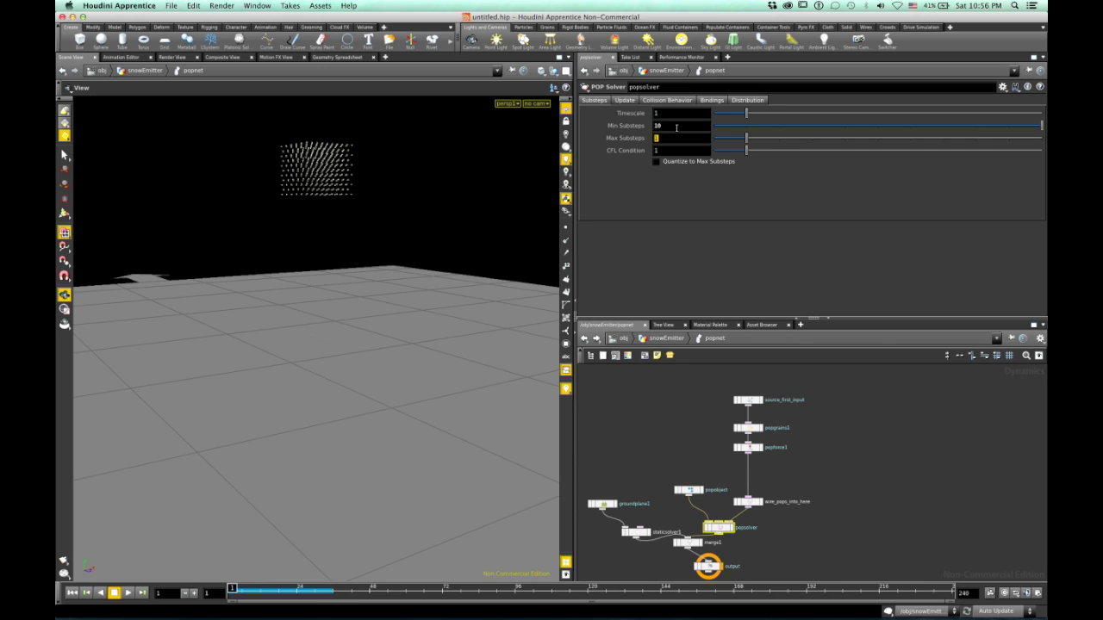
type("10")
key("Tab")
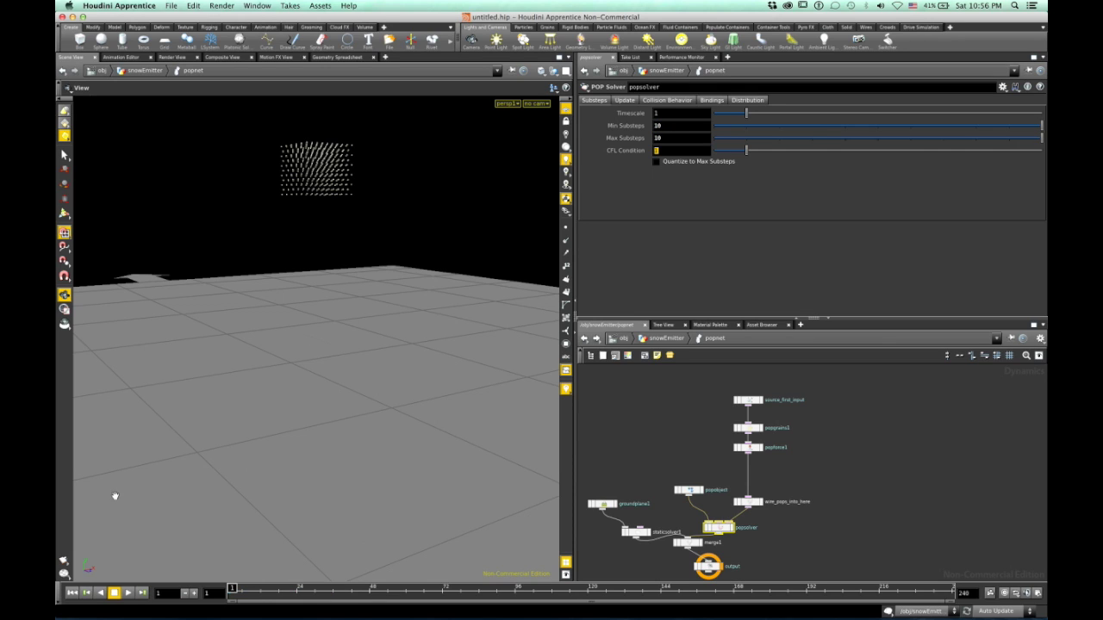
Play the simulation with the increased solver substeps and return to the first frame
left_click(83, 594)
left_click(127, 593)
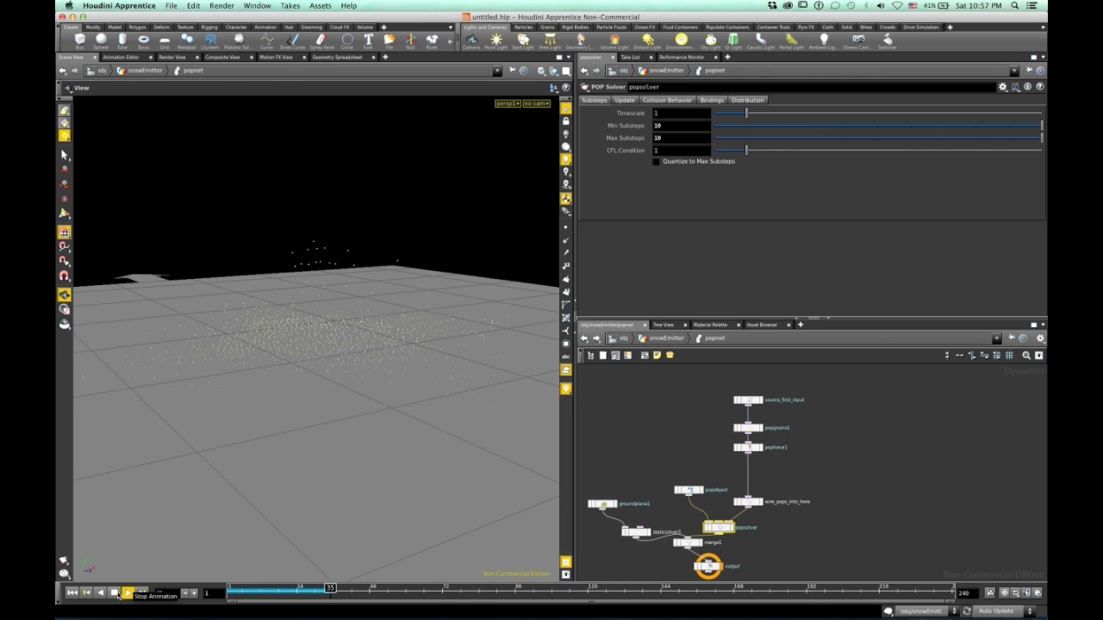
key("ctrl+Up")
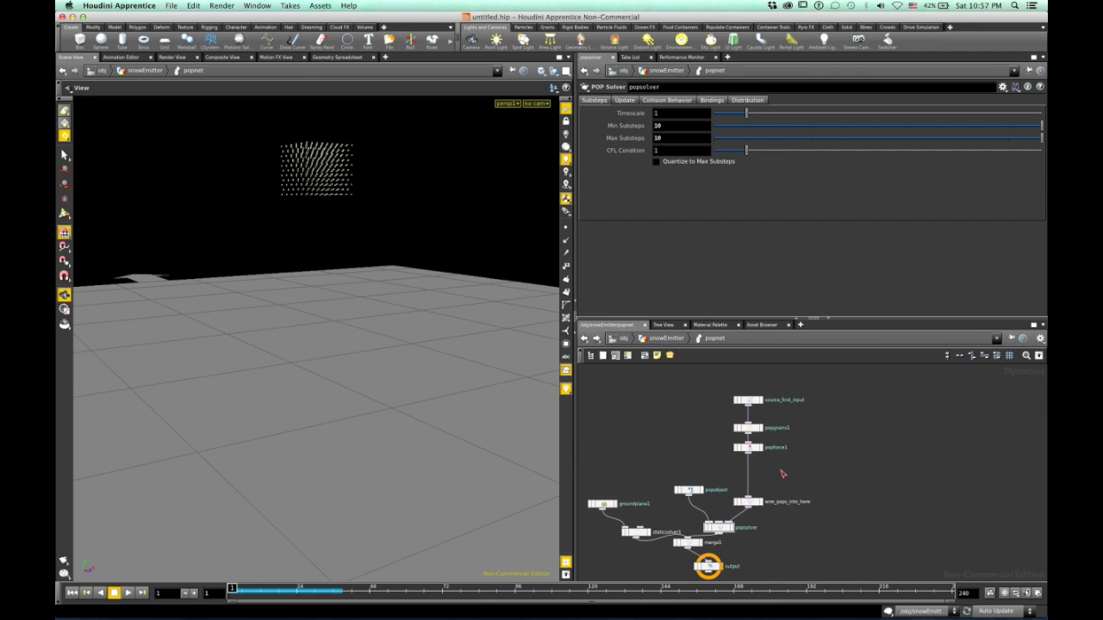
Add a POP Sprite node, insert it between popforce1 and wire_pops_into_here, and inspect the sprites in the viewport
key("Tab")
type("popspri")
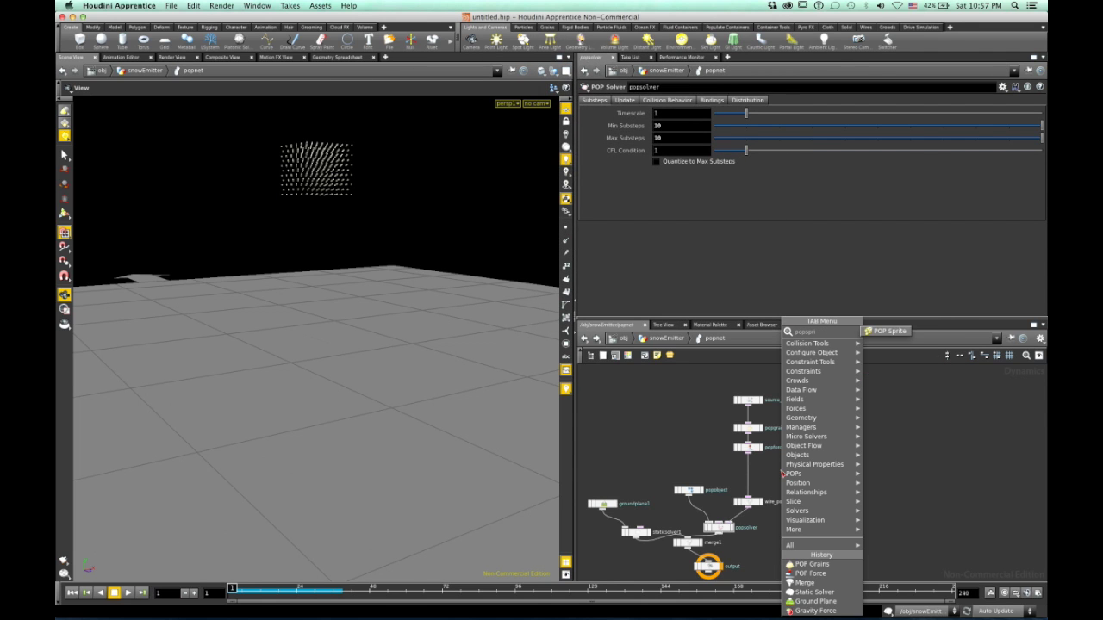
key("Return")
left_click(778, 469)
left_click_drag(779, 469, 749, 468)
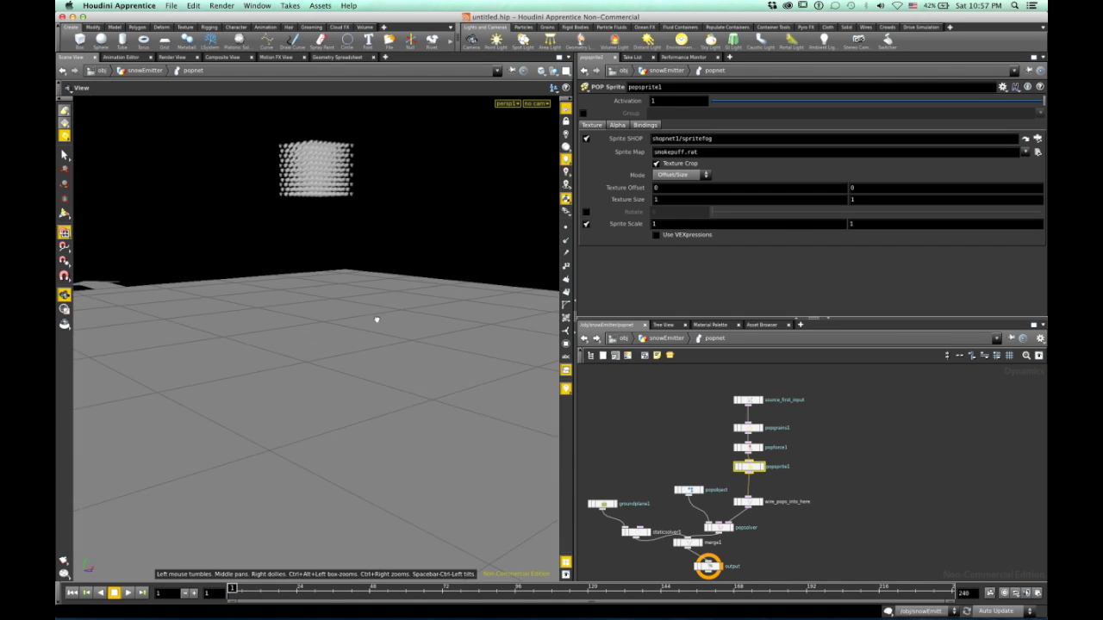
left_click_drag(376, 320, 235, 212)
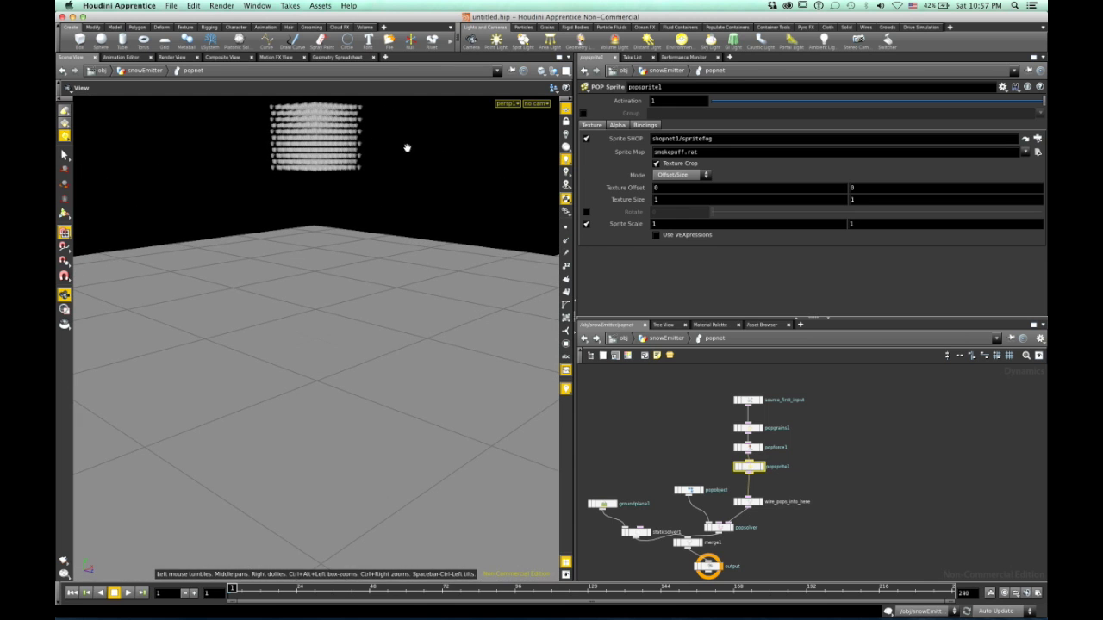
mouse_move(408, 148)
left_mouse_down()
mouse_move(418, 167)
mouse_move(394, 158)
left_mouse_up()
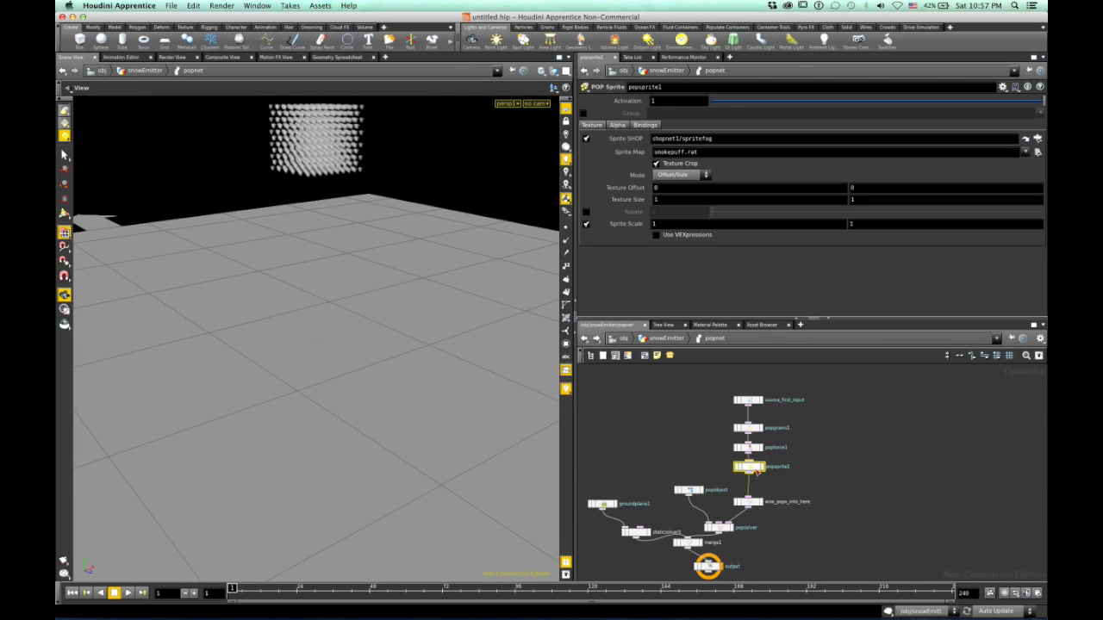
Set the POP Sprite's Sprite Map to sphere_matte.pic from the $HFS/houdini/pic folder and play the simulation with it
left_click(1037, 151)
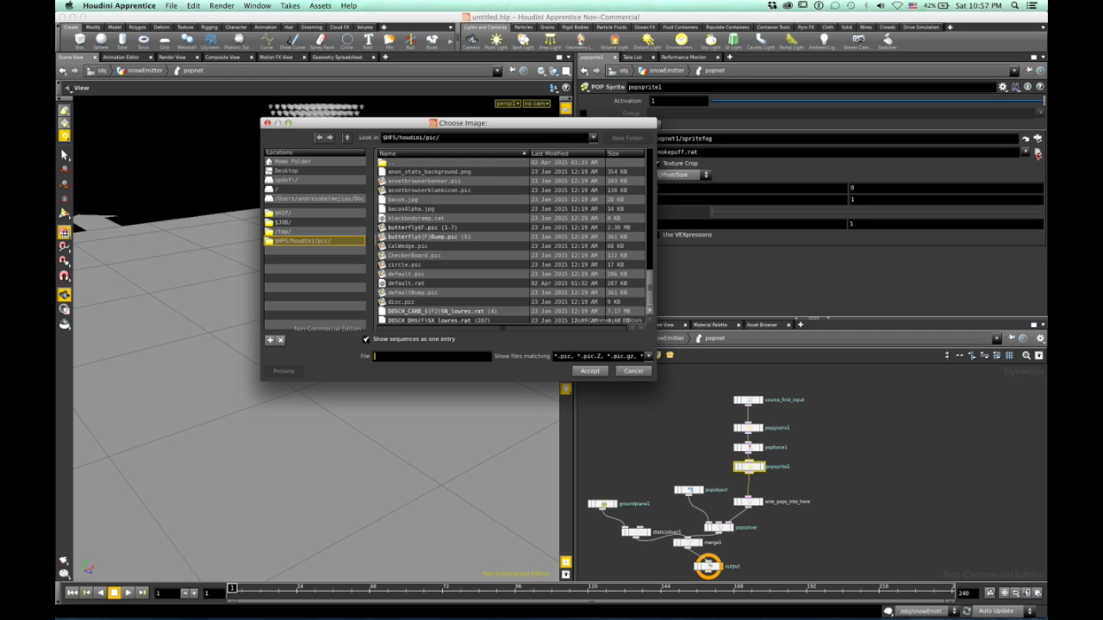
key("Escape")
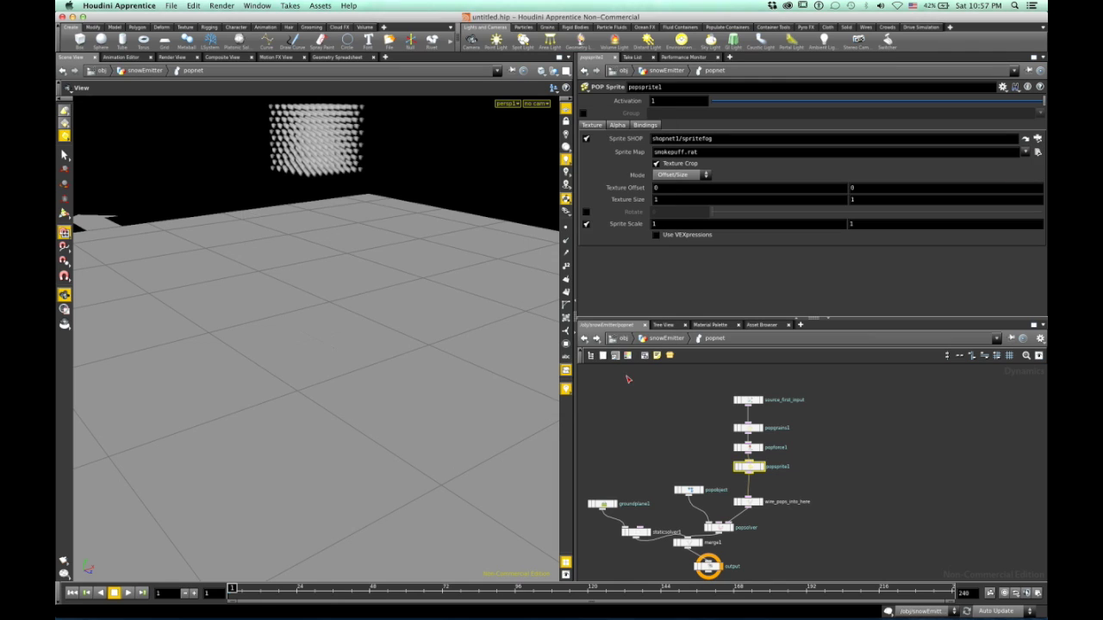
left_click(1037, 153)
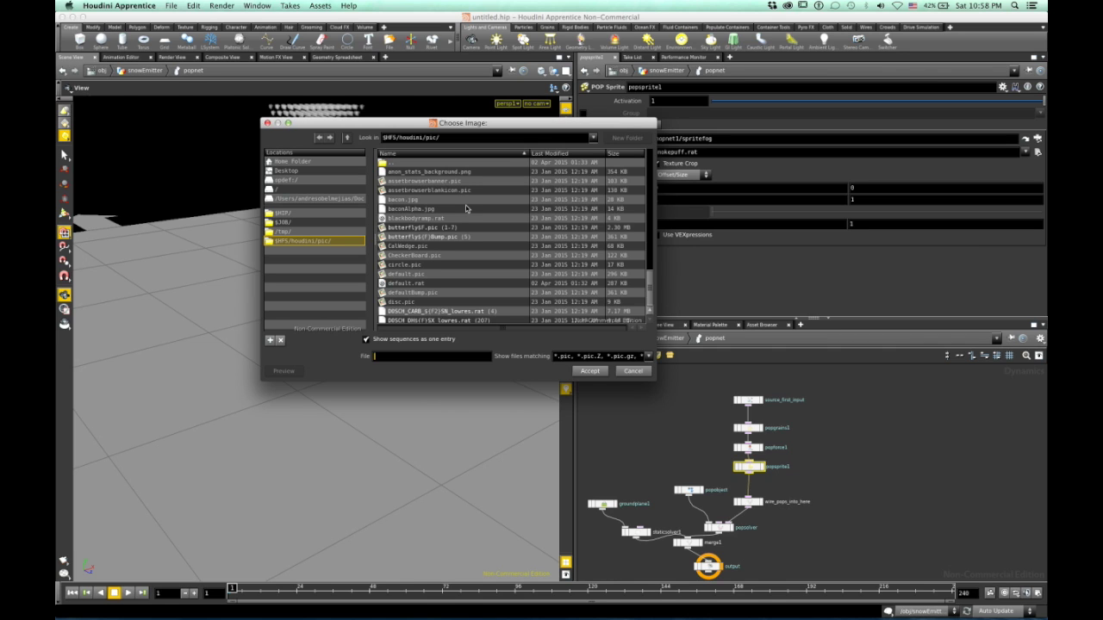
scroll(447, 250, "down", 5)
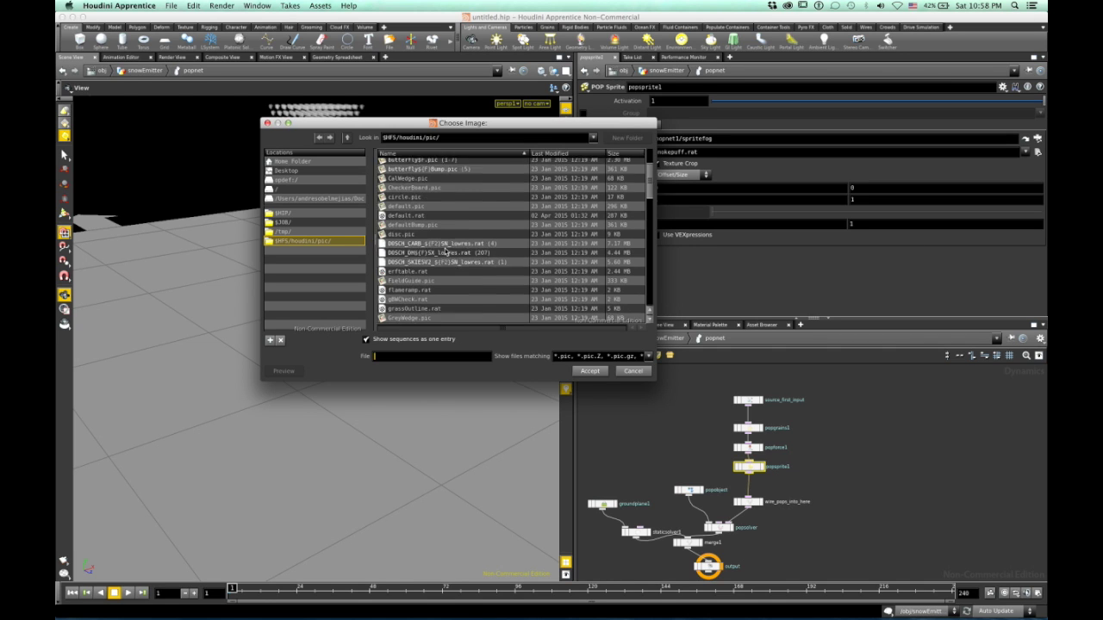
scroll(447, 248, "down", 6)
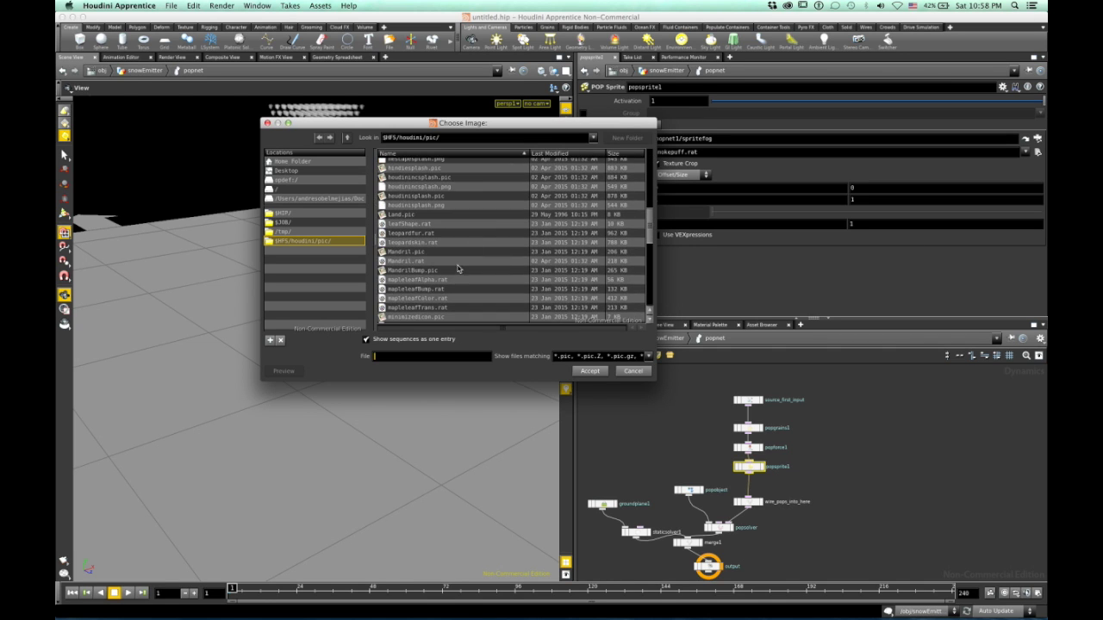
left_click(314, 247)
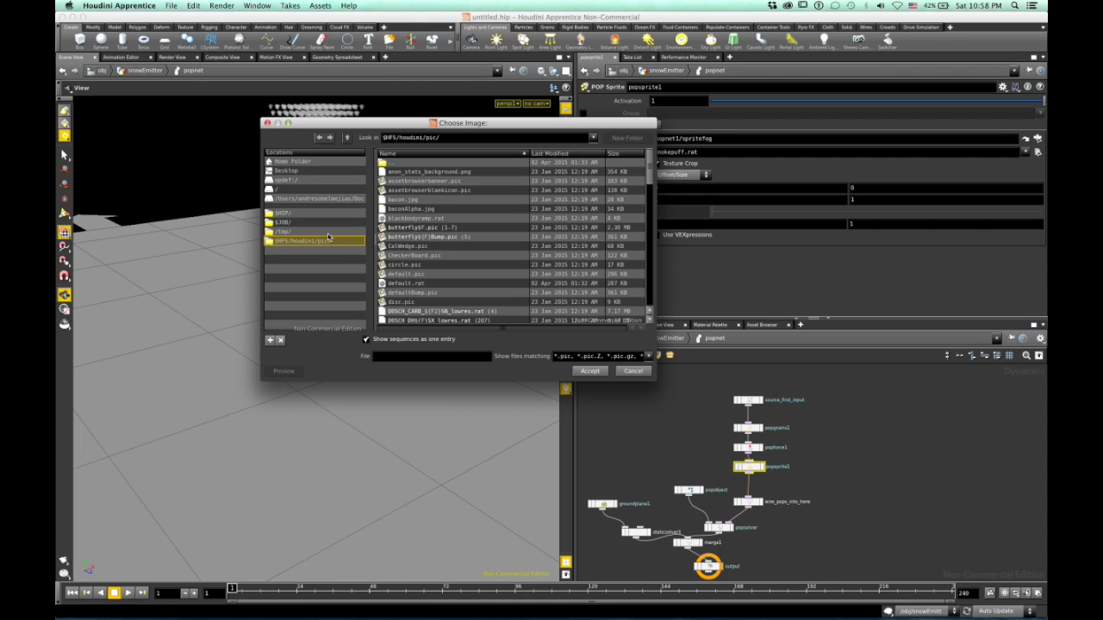
scroll(521, 248, "down", 10)
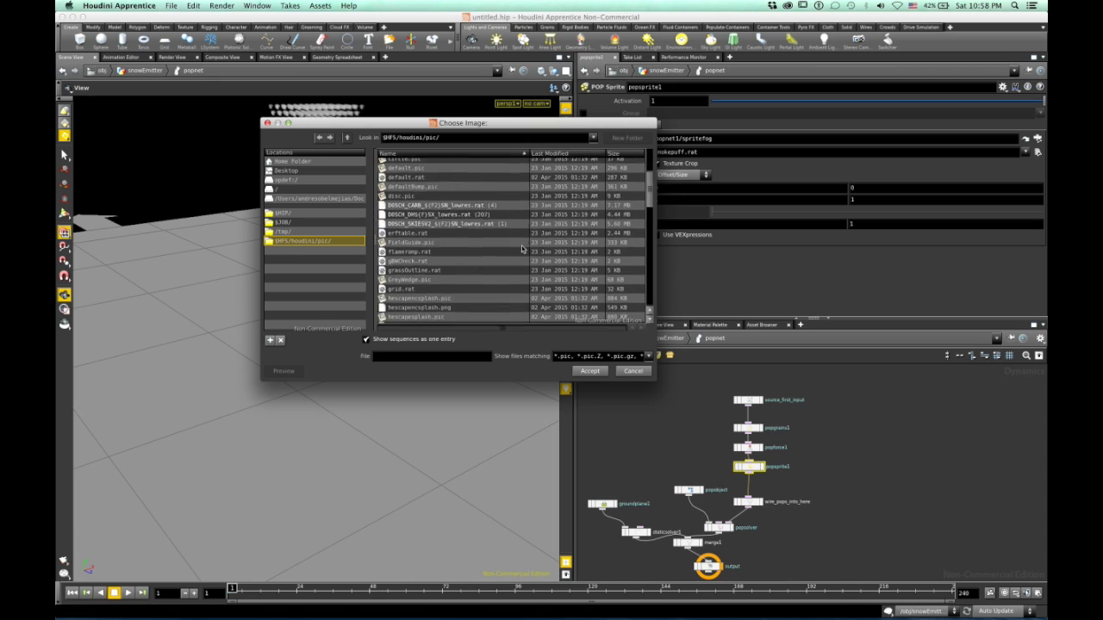
scroll(521, 248, "down", 3)
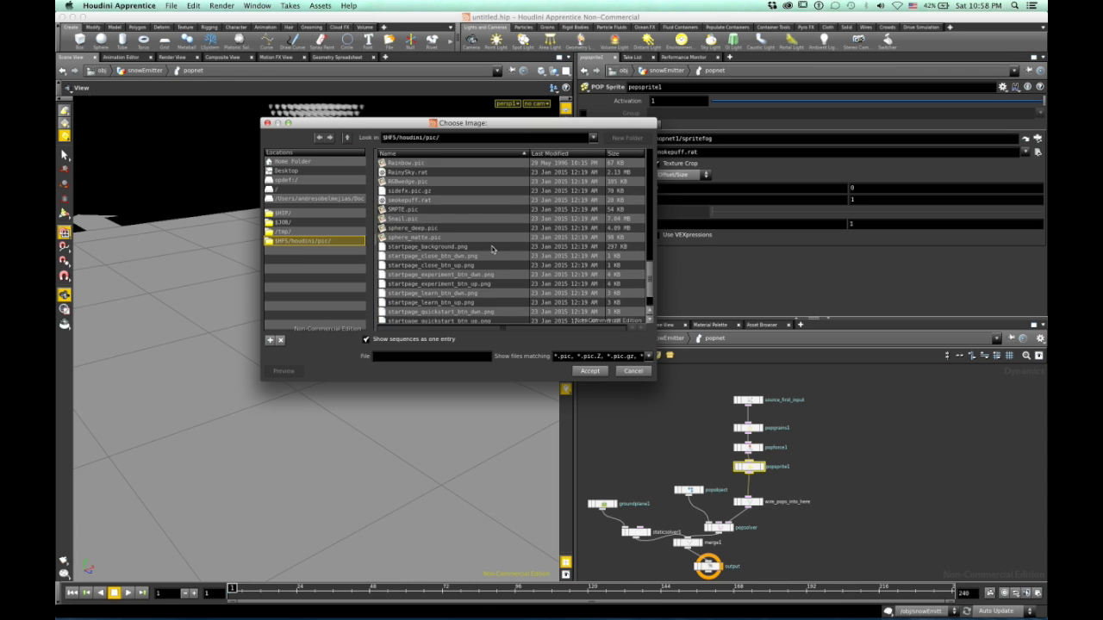
left_click(430, 241)
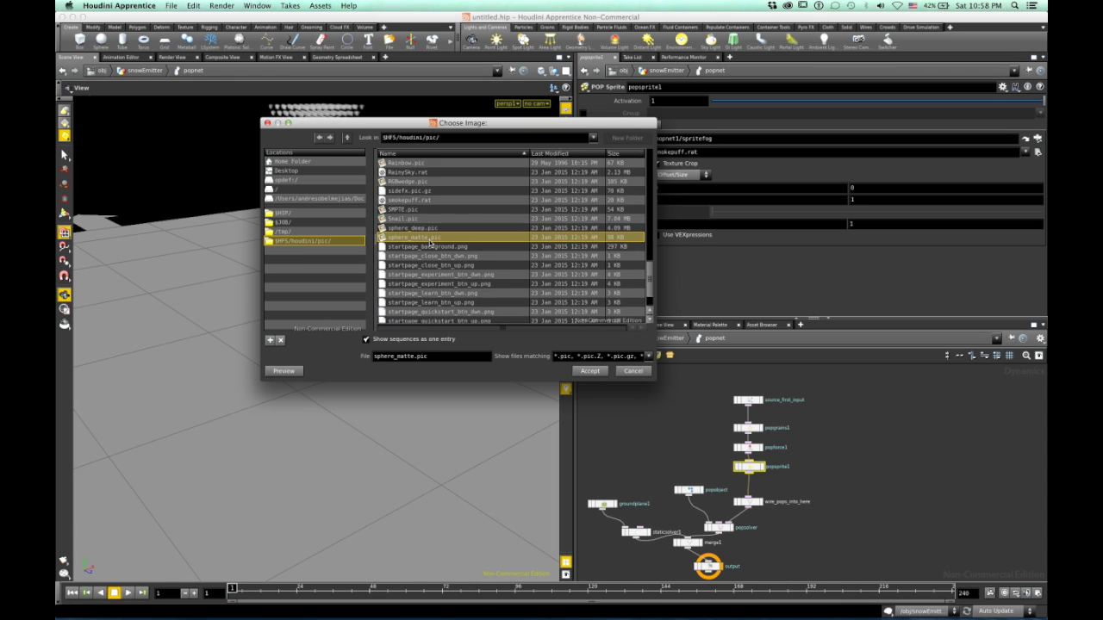
left_click(590, 372)
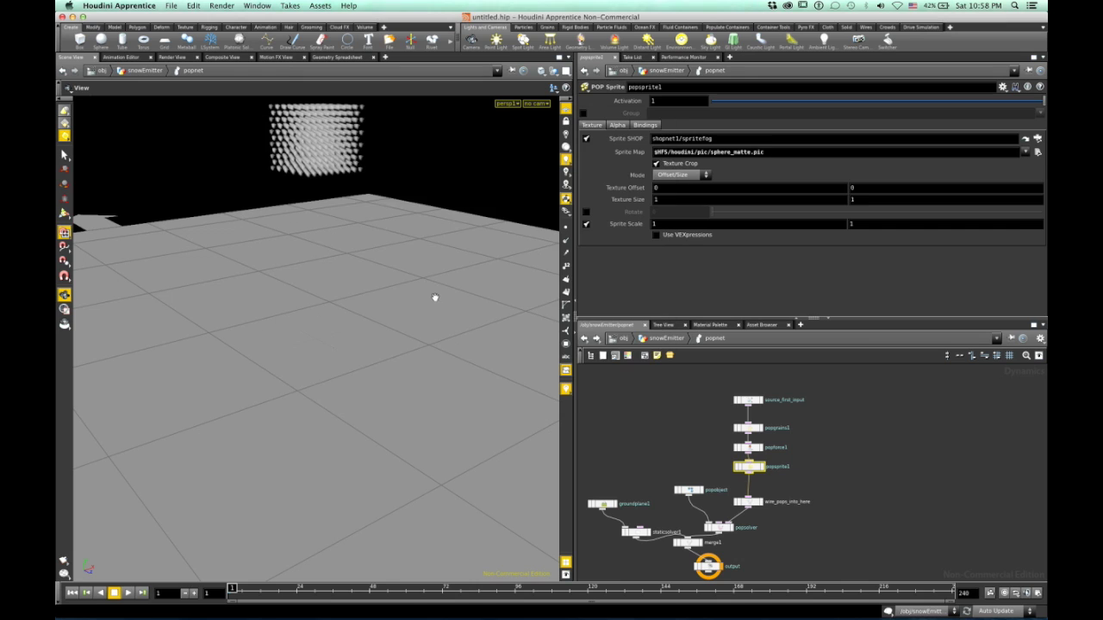
left_click_drag(415, 297, 412, 288)
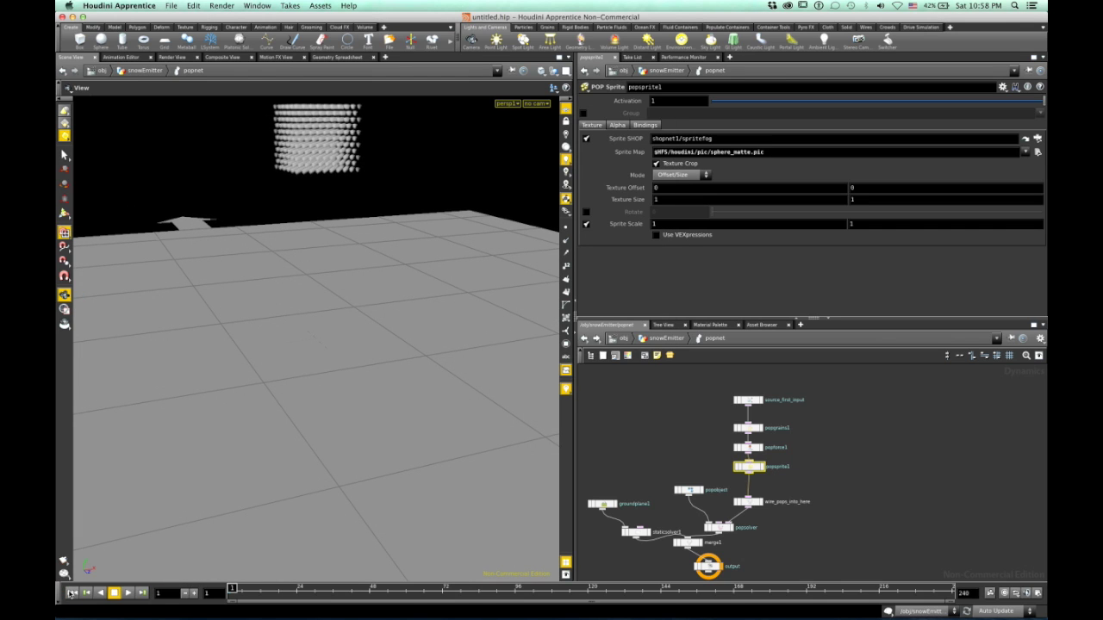
left_click(127, 592)
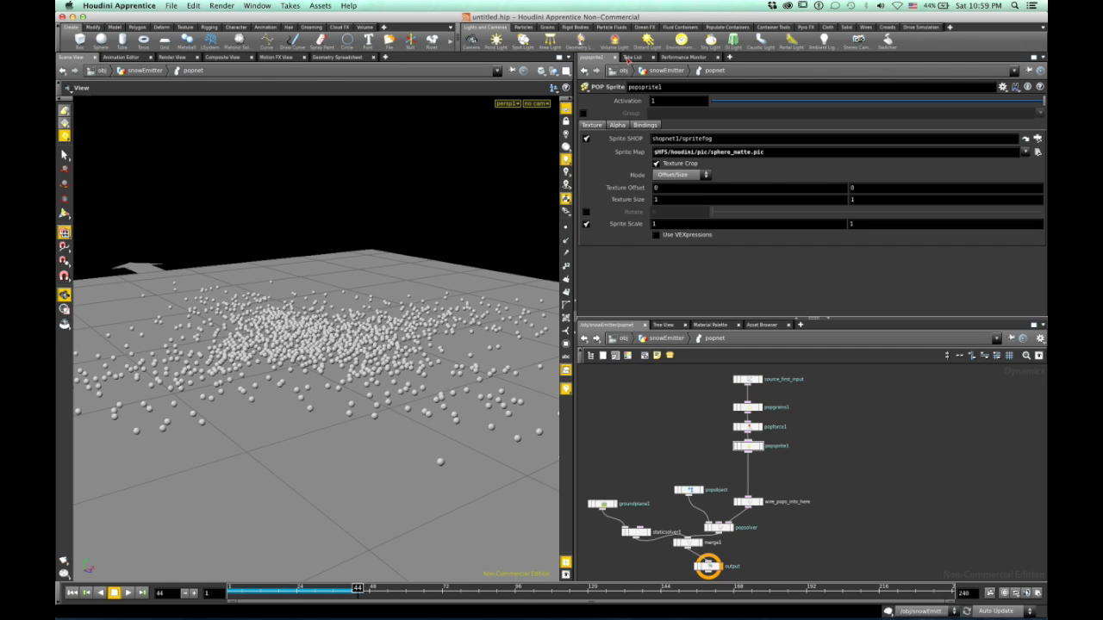
Set the Constraint Iterations of the popgrains1 node to 50
left_click(754, 406)
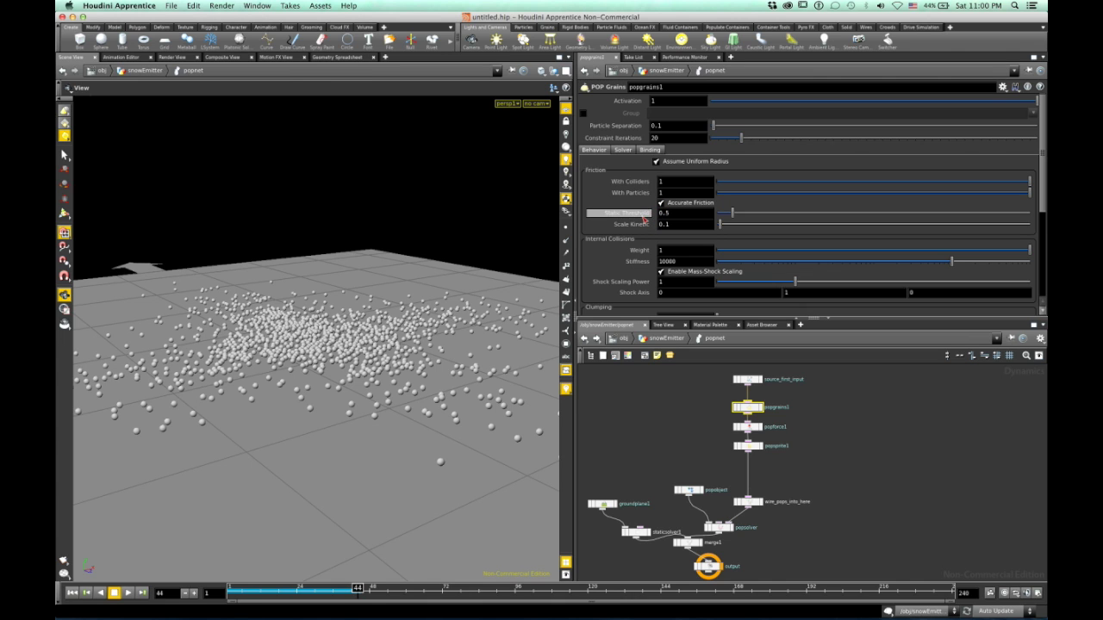
scroll(643, 221, "down", 2)
scroll(601, 209, "down", 5)
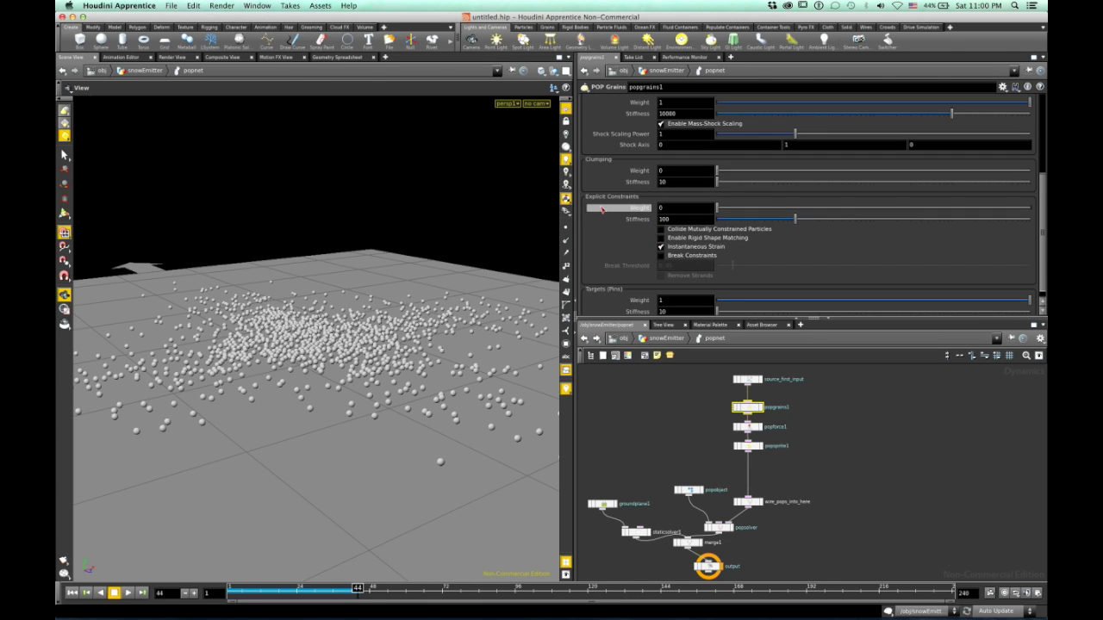
scroll(605, 212, "up", 7)
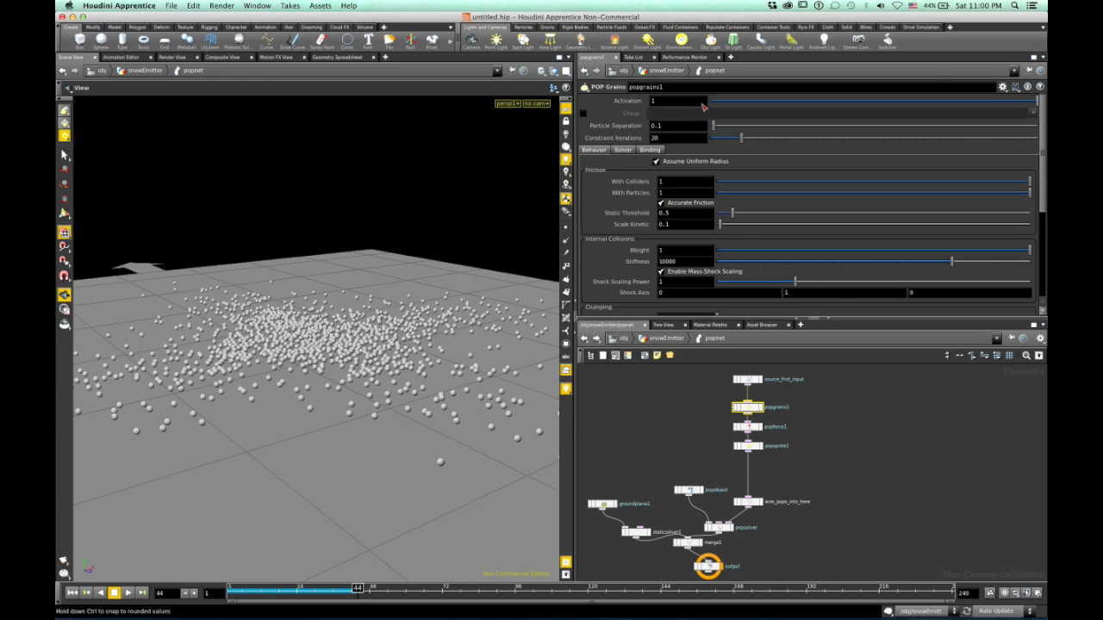
mouse_move(638, 144)
key("Tab")
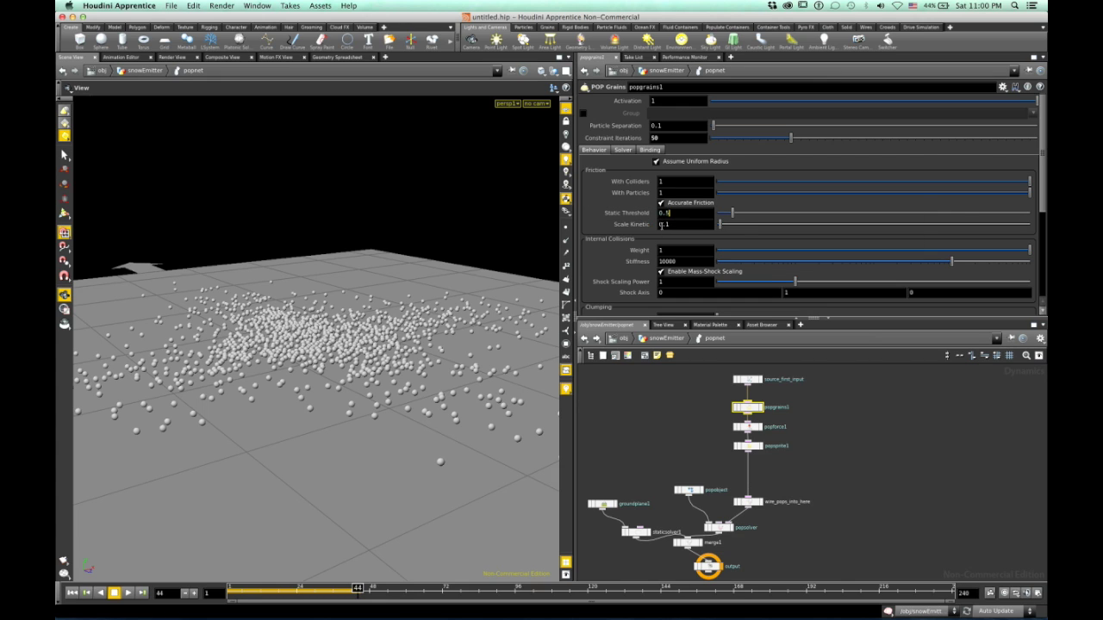
Set the POP Grains friction Scale Kinetic to 2 and return the simulation to the first frame
double_click(677, 225)
type("2")
key("Return")
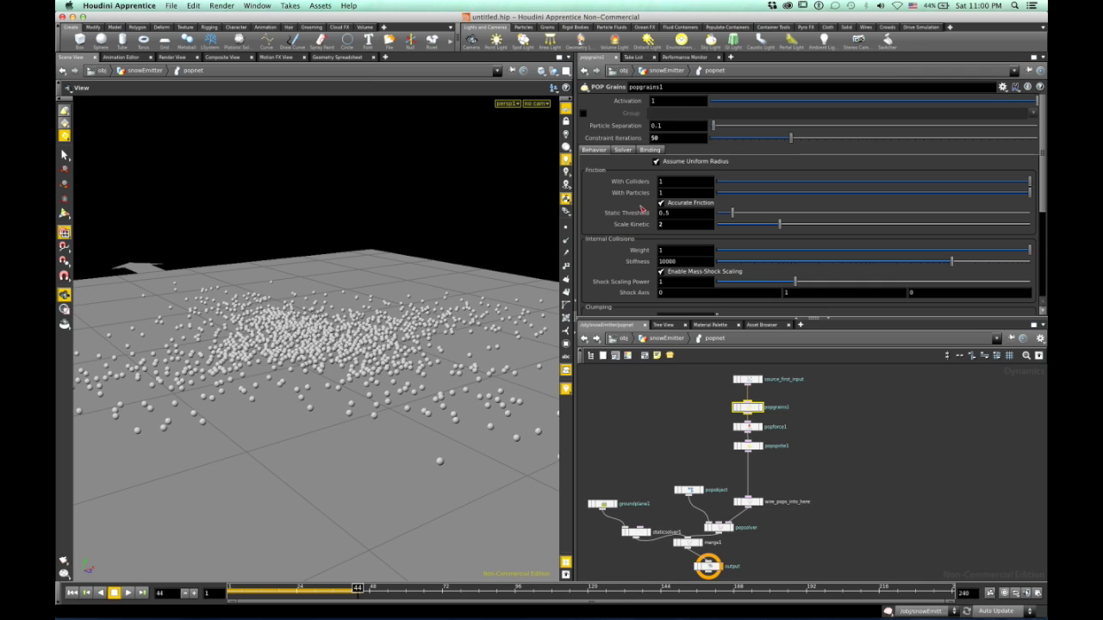
left_click(73, 593)
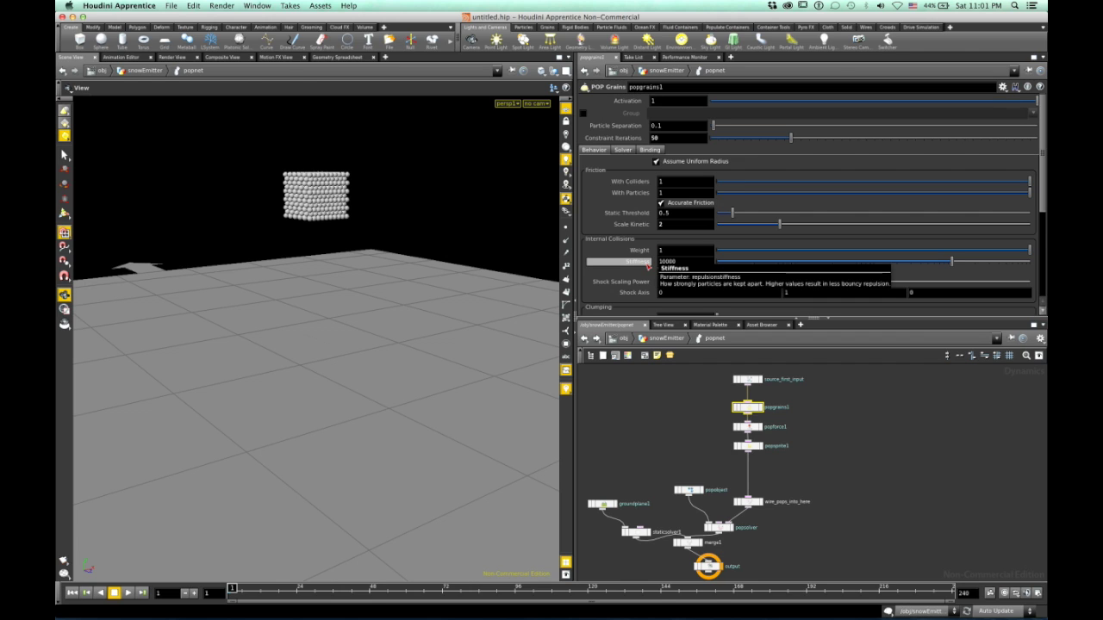
Set the POP Grains Shock Scaling Power to 0.2 and the Clumping Stiffness to 50
scroll(678, 224, "down", 2)
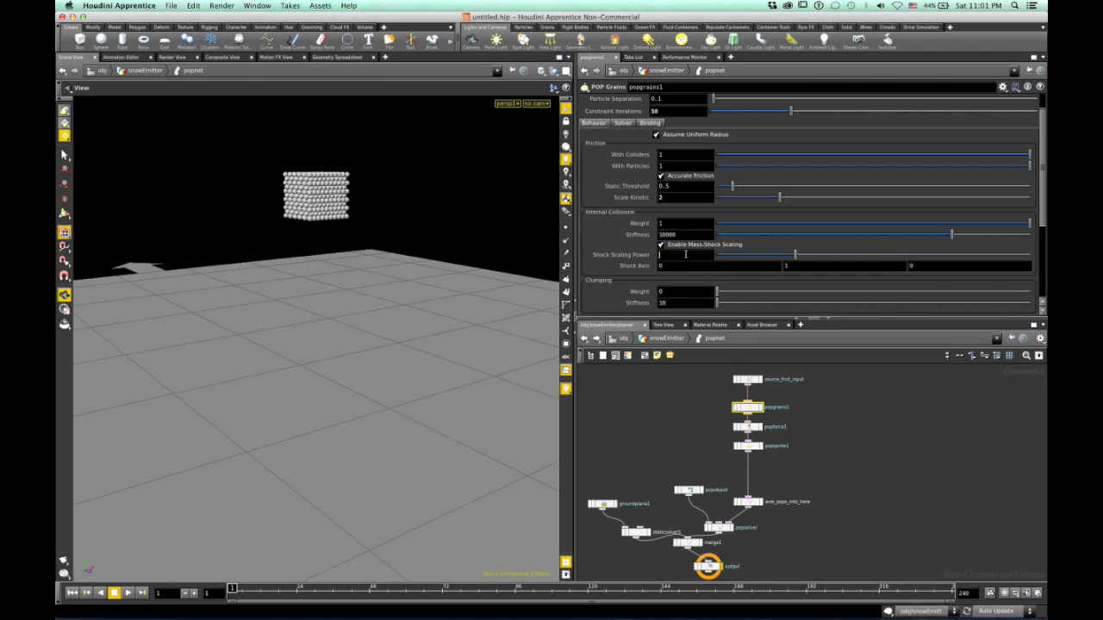
key("Return")
scroll(714, 244, "down", 1)
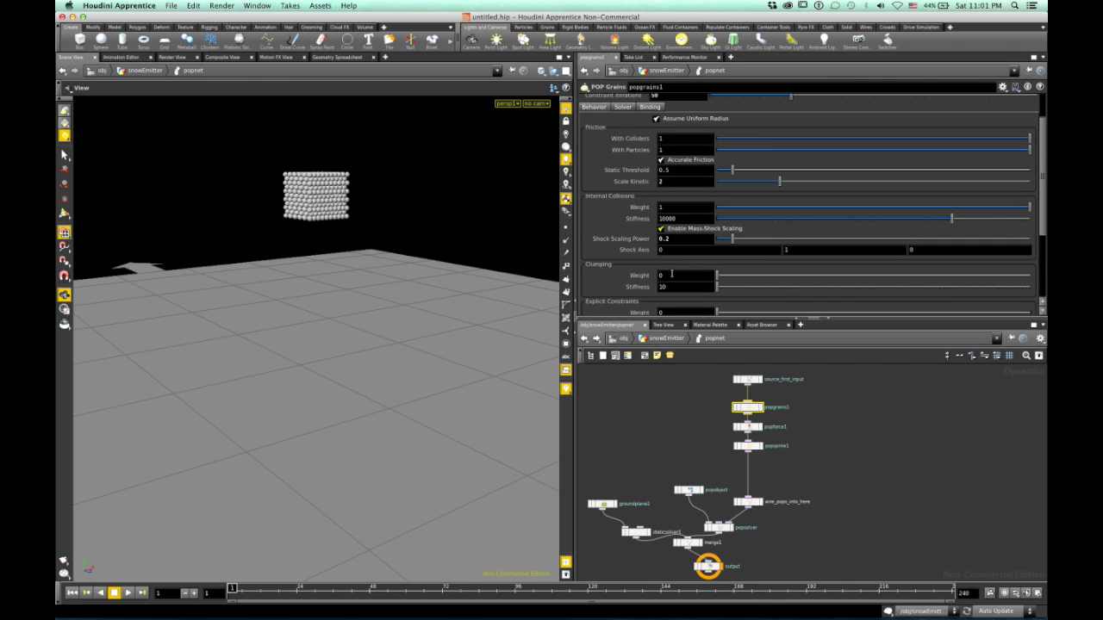
scroll(692, 271, "down", 1)
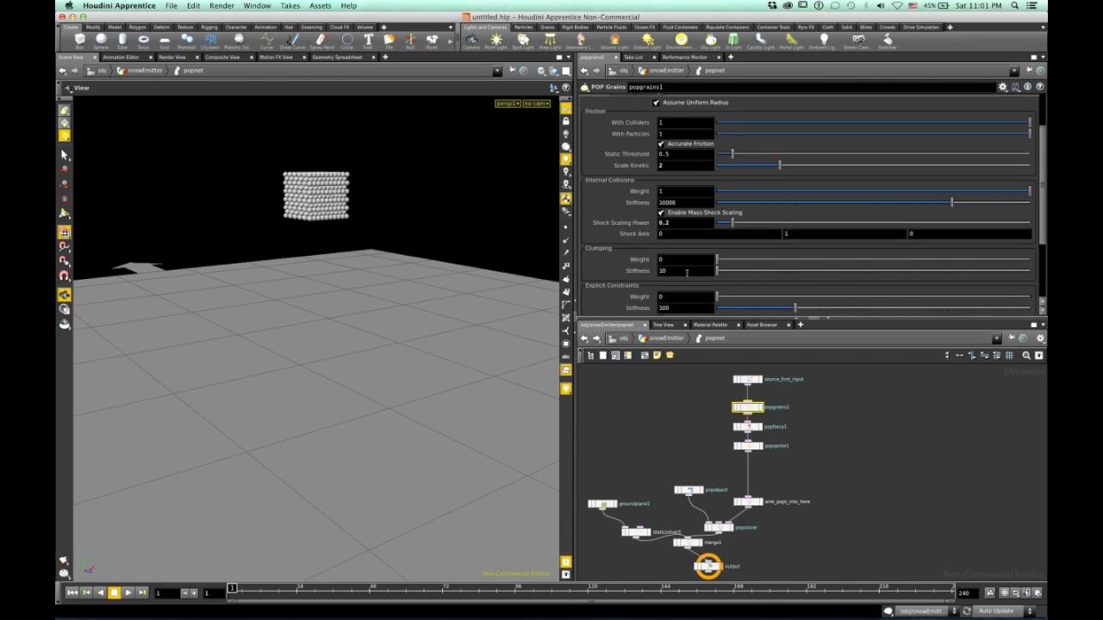
left_click(686, 271)
type("50")
key("Return")
scroll(686, 271, "down", 6)
Set the Particle Separation of the POP Grains node to 0.06
scroll(686, 271, "up", 4)
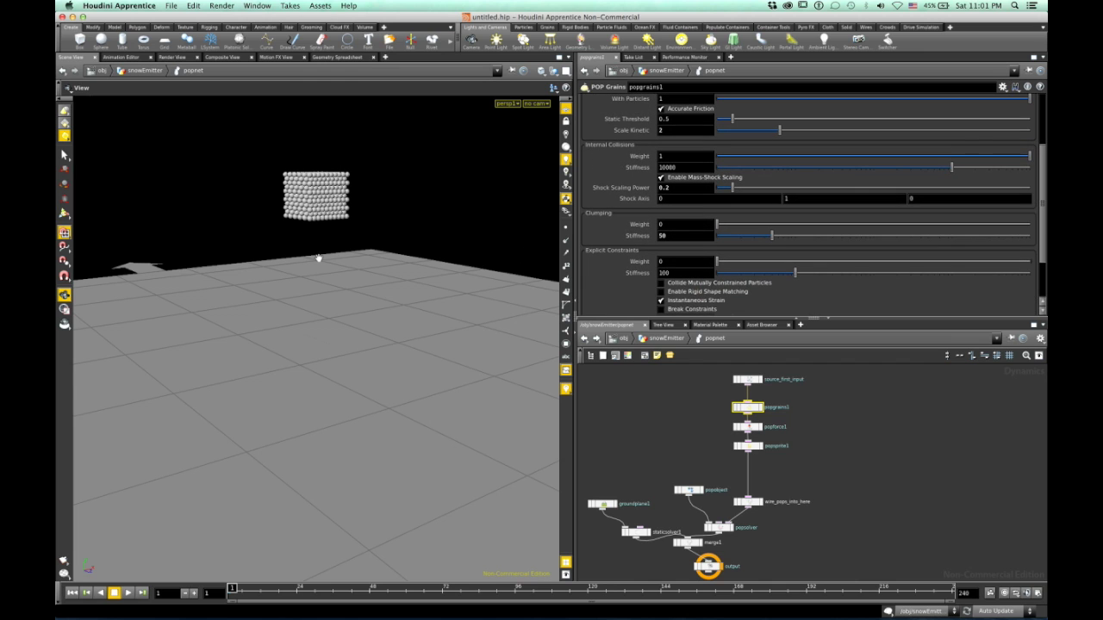
scroll(756, 246, "up", 6)
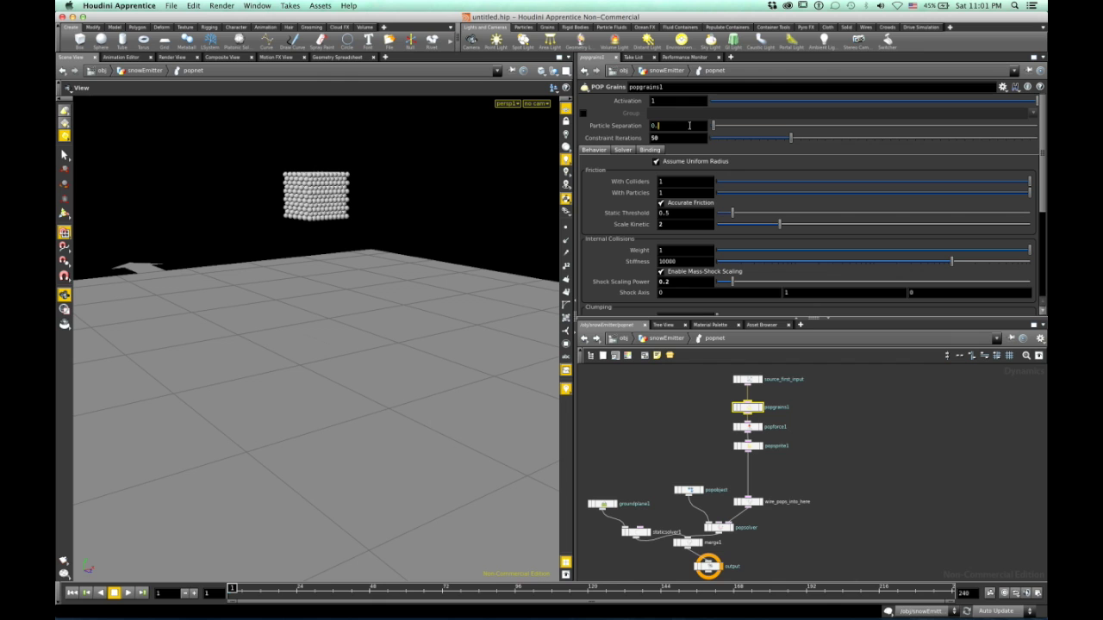
key("Return")
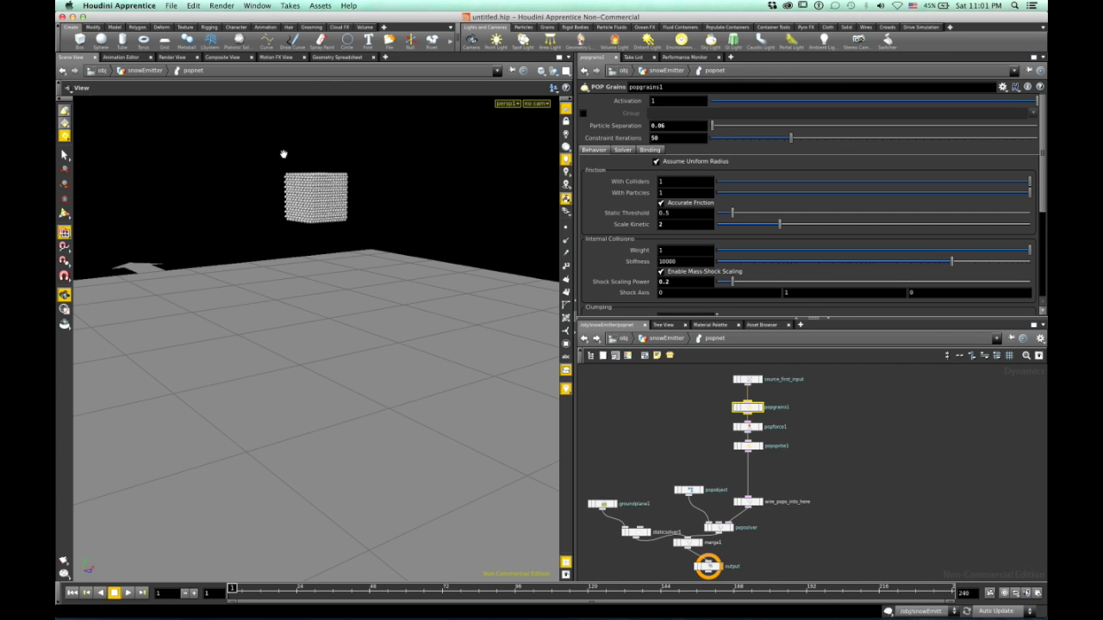
Examine the density and packing of the grain block in the viewport from several angles and distances
left_click_drag(284, 155, 290, 239)
left_click_drag(462, 222, 435, 233)
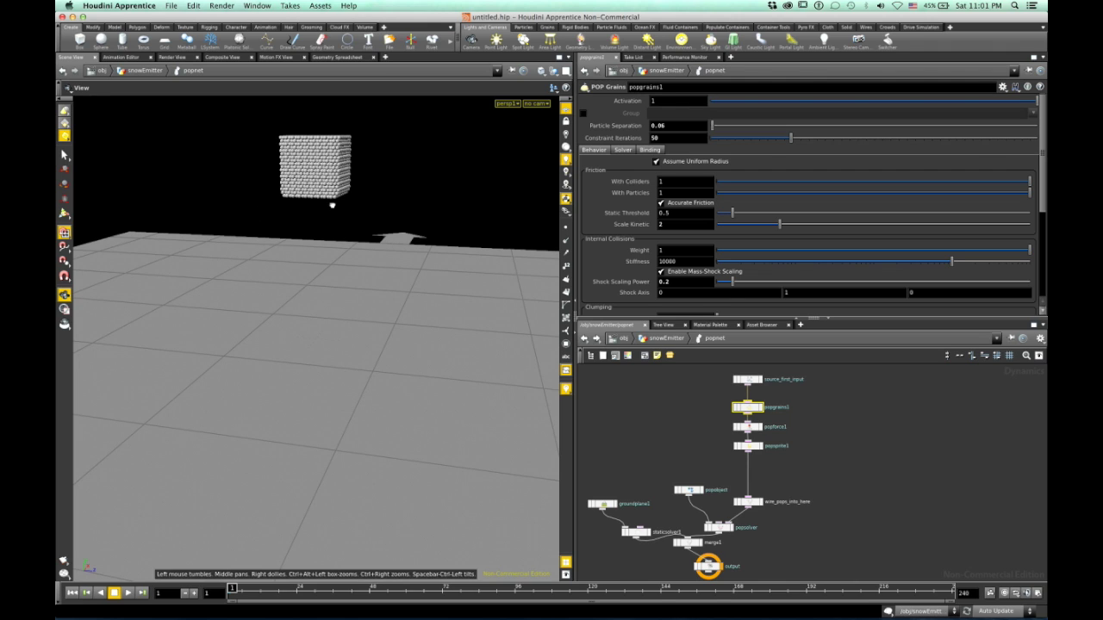
left_click_drag(333, 204, 289, 269)
scroll(402, 271, "up", 4)
right_click_drag(289, 269, 289, 352)
left_click_drag(288, 351, 324, 320)
right_click_drag(324, 319, 190, 339)
left_click_drag(190, 340, 177, 319)
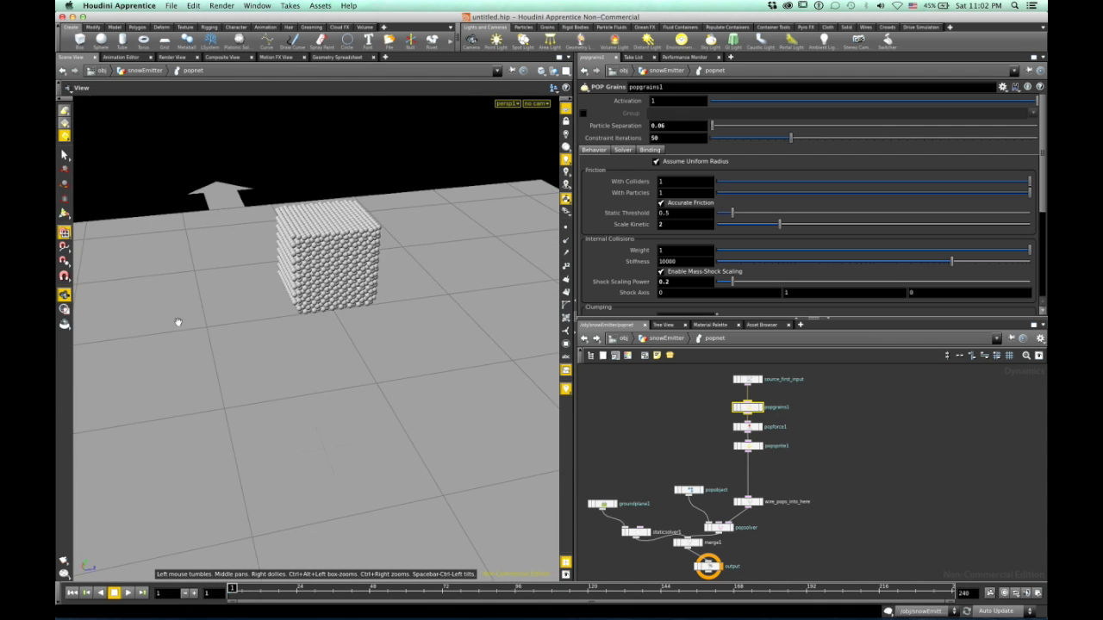
right_click_drag(178, 319, 344, 314)
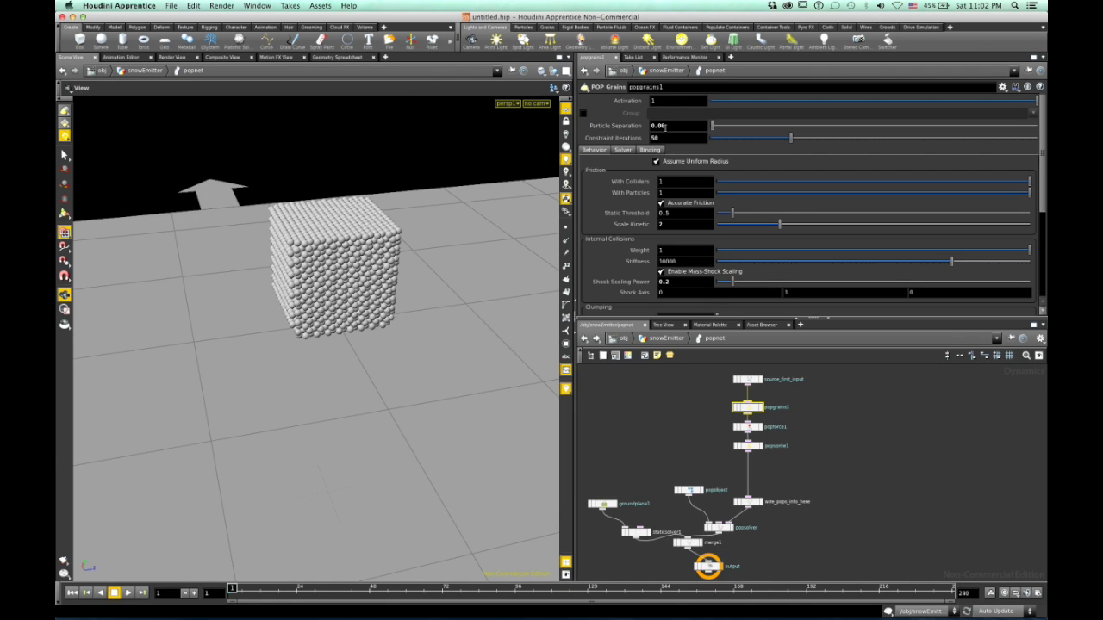
left_click(672, 126)
left_click_drag(343, 230, 374, 260)
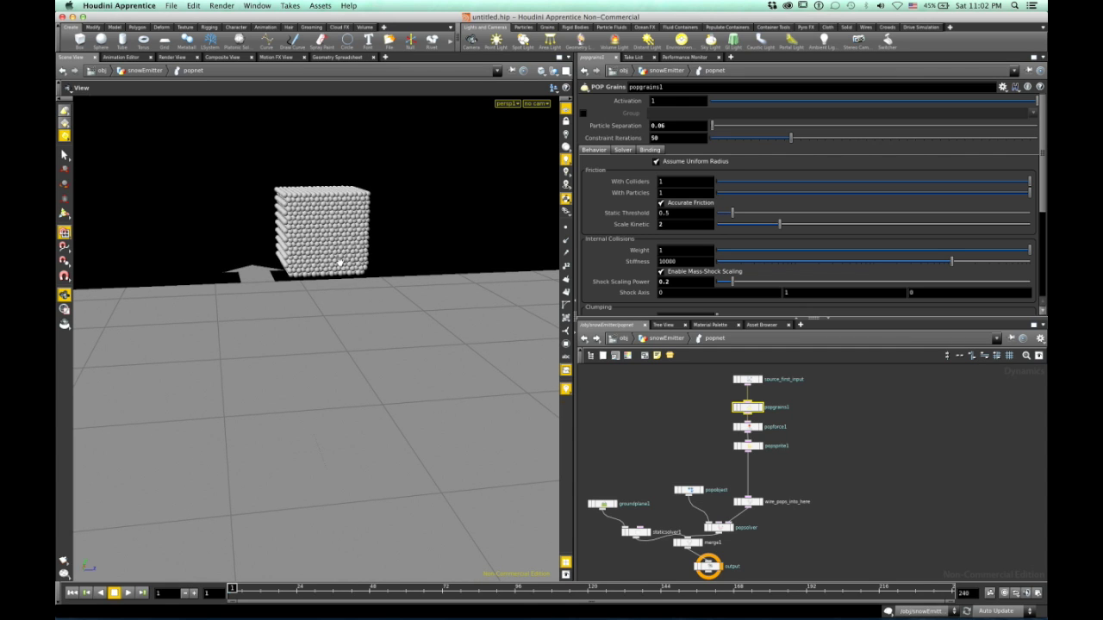
left_click_drag(276, 295, 315, 292)
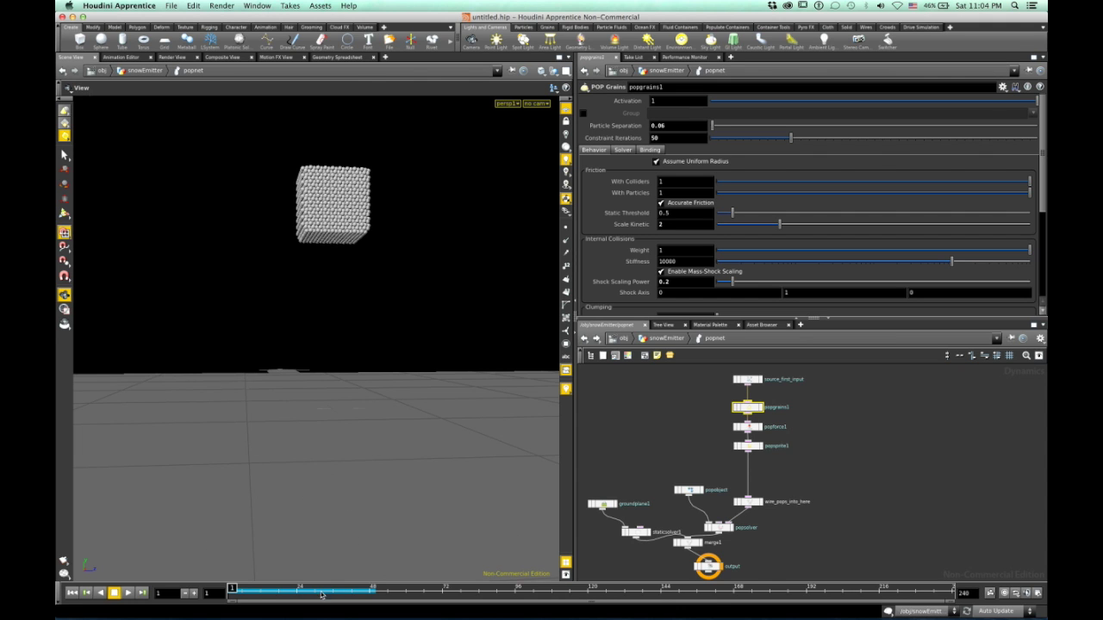
Play the simulation with the smaller grains, then scrub the timeline from the start to frame 46
left_click(128, 593)
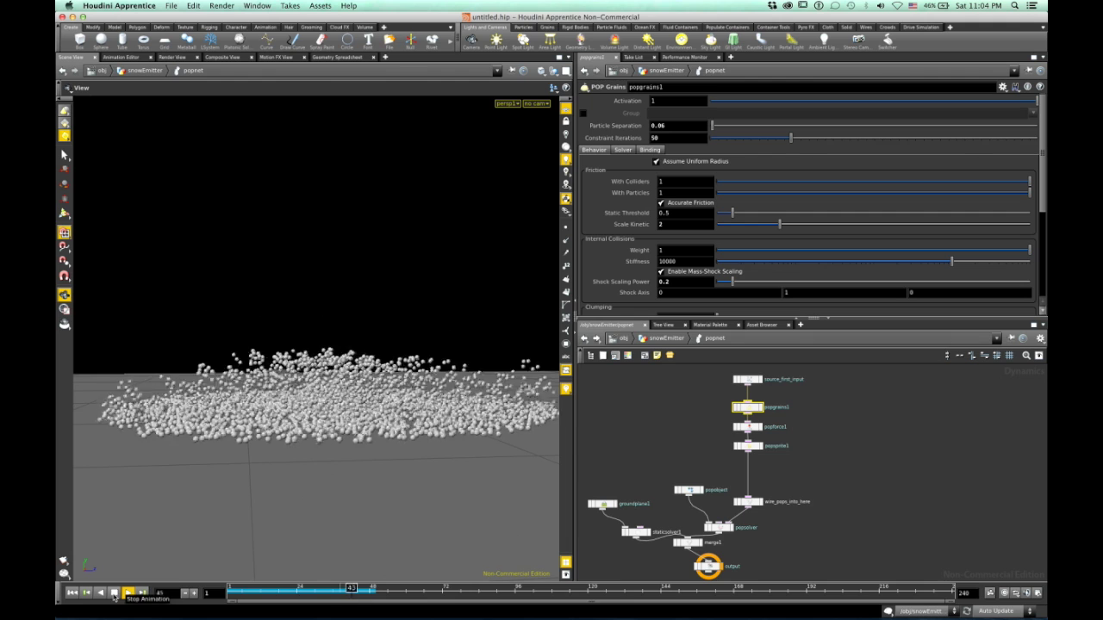
left_click(236, 594)
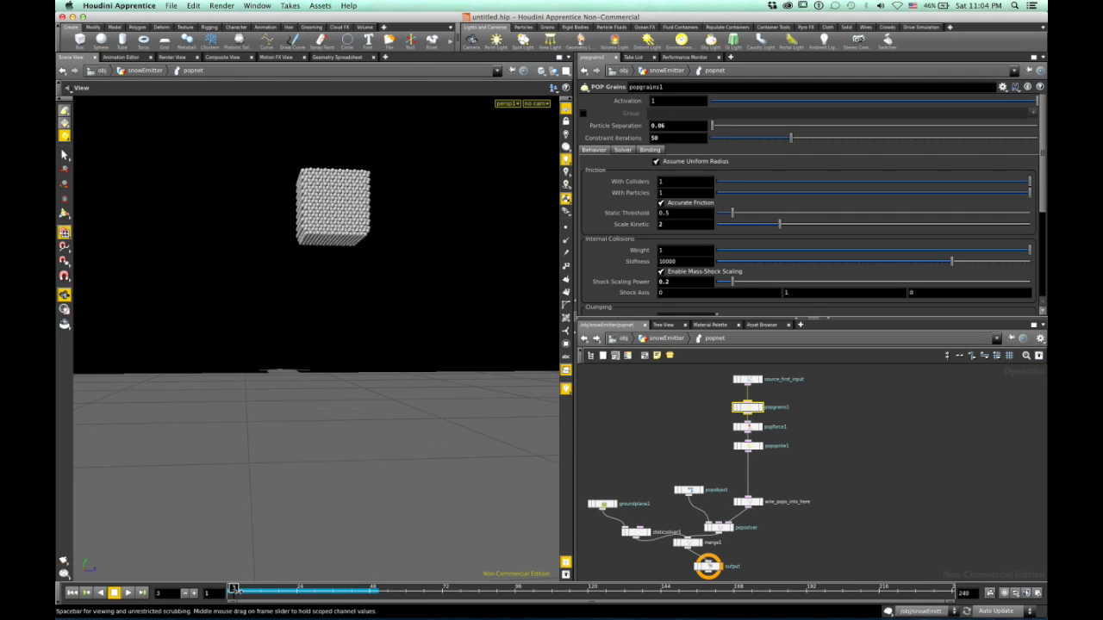
left_click_drag(235, 593, 364, 594)
Inspect the grain pile on the ground plane at frame 46 from above and from ground level
left_click_drag(346, 448, 325, 421)
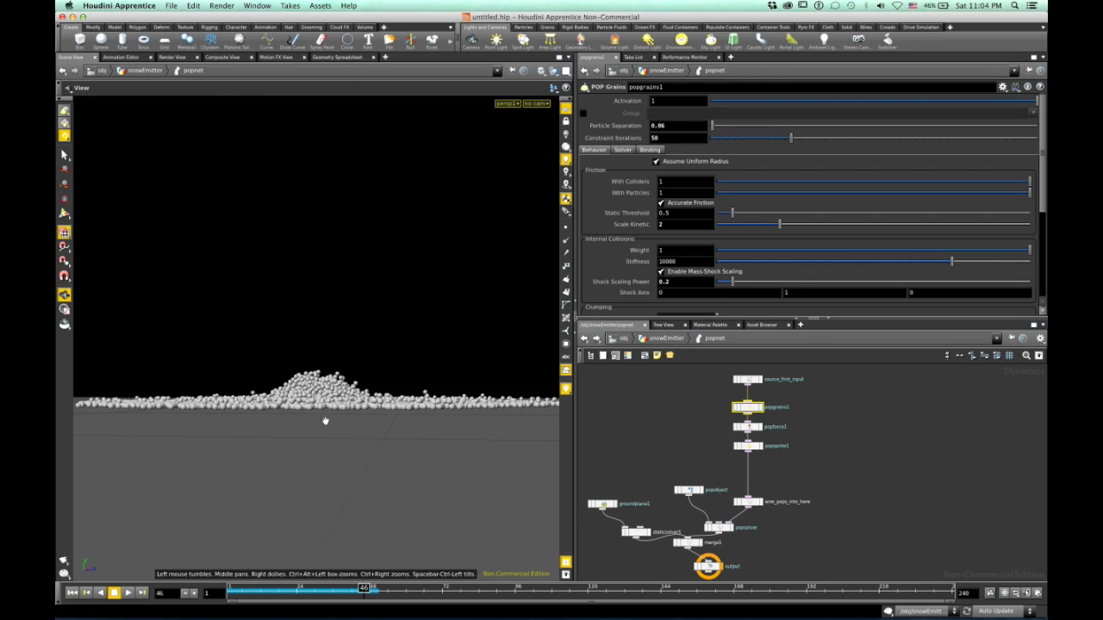
right_click_drag(325, 420, 458, 455)
left_click_drag(445, 450, 415, 469)
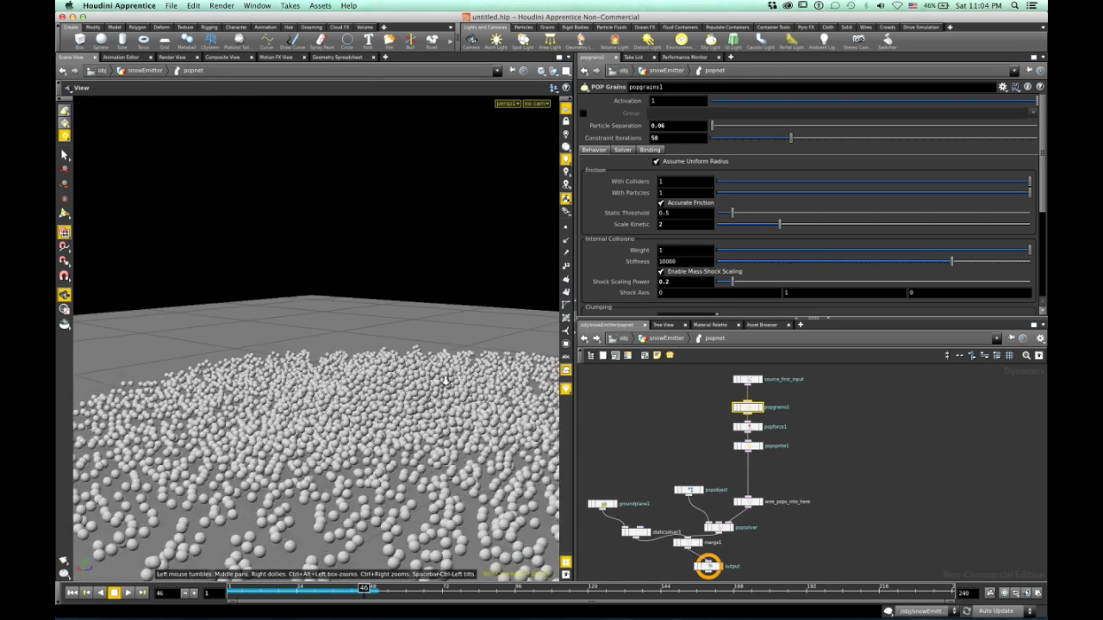
right_click_drag(415, 469, 264, 374)
left_click_drag(264, 374, 258, 343)
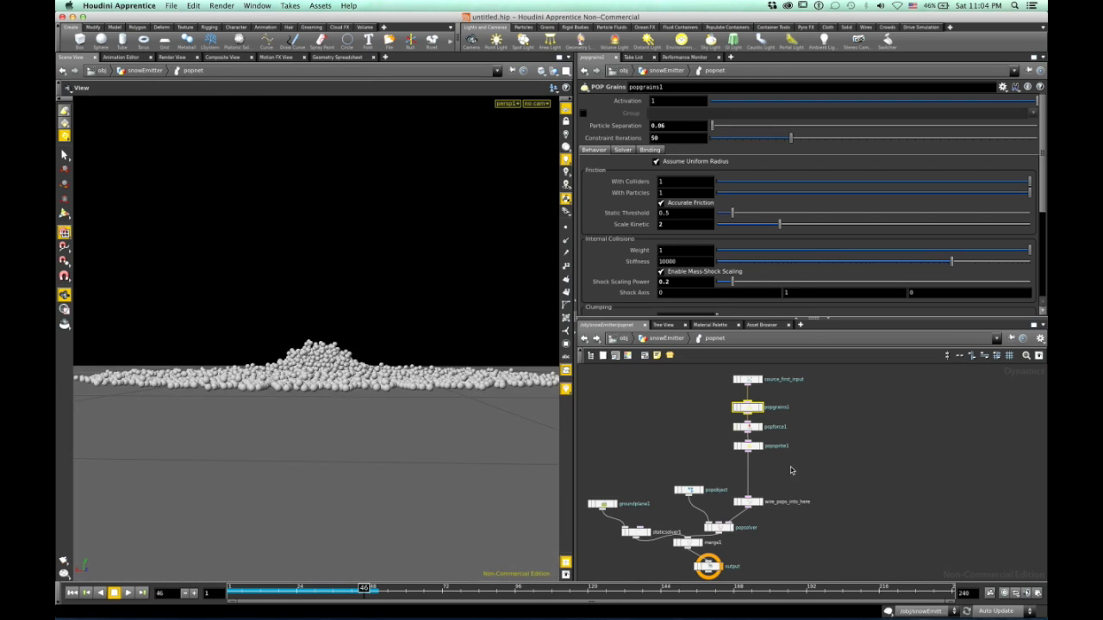
left_click_drag(470, 325, 441, 332)
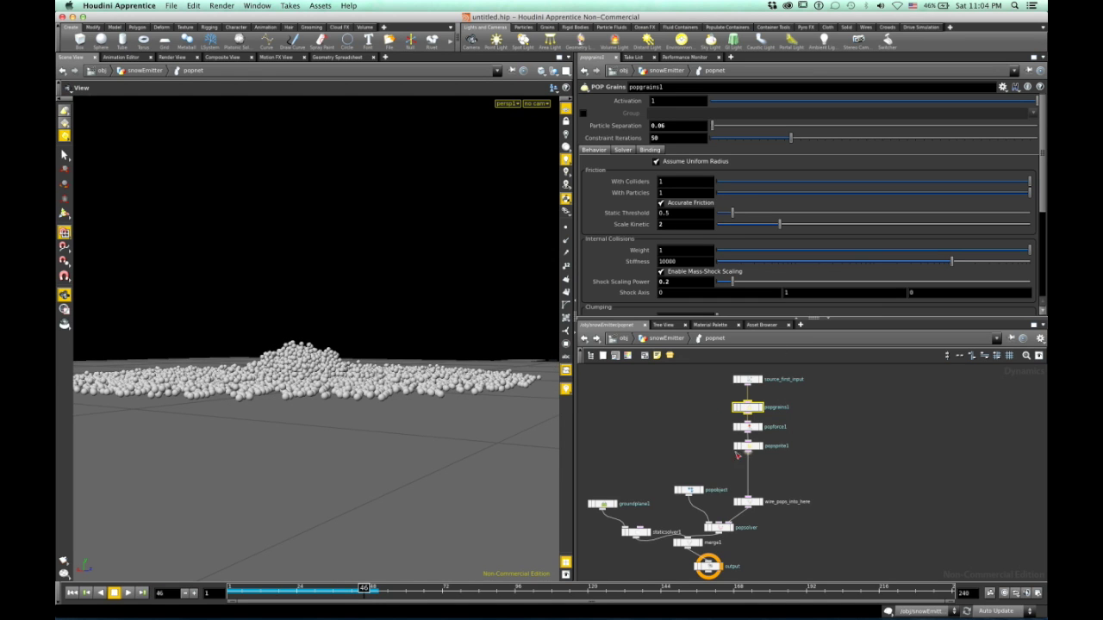
Inspect the settled grain pile, return the timeline to frame 1, and examine the grain block from several angles and distances
left_click_drag(379, 354, 279, 315)
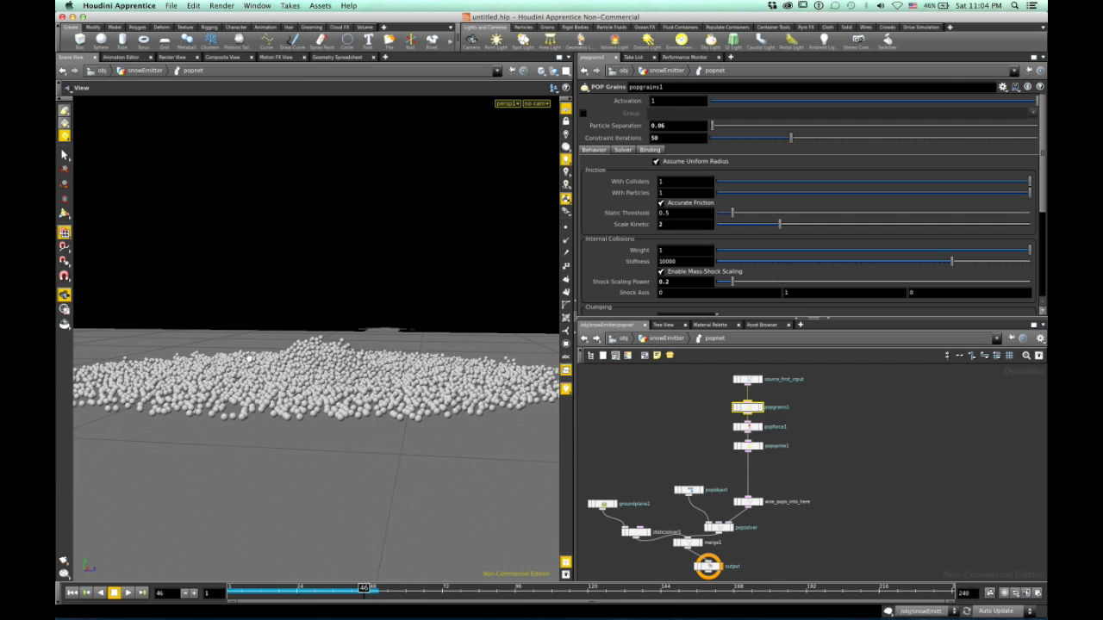
left_click_drag(249, 358, 274, 460)
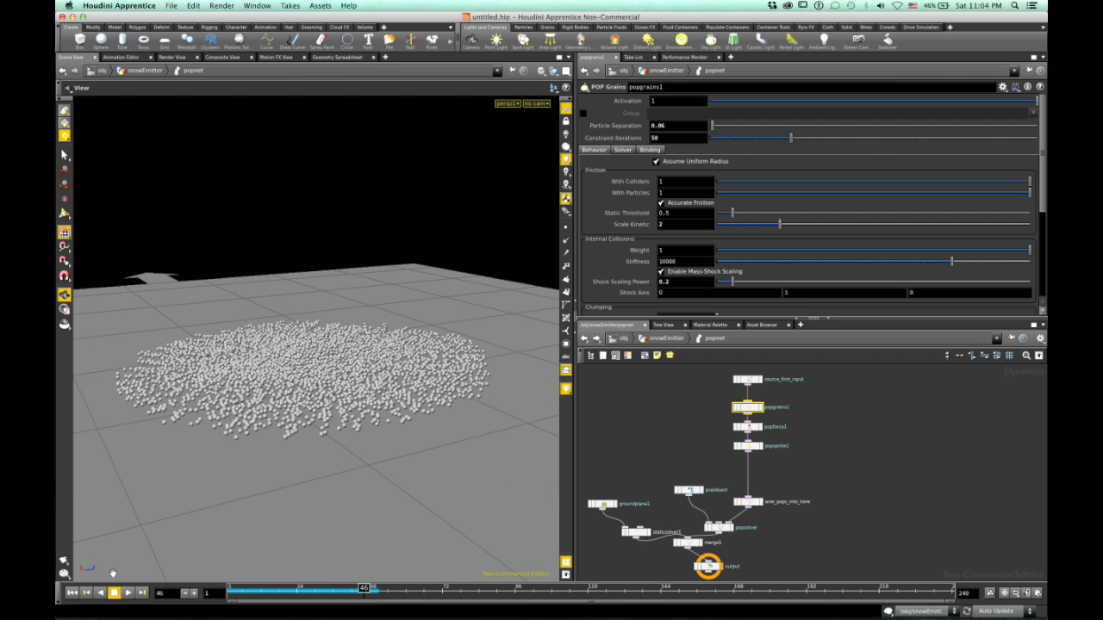
left_click(73, 592)
middle_click_drag(326, 247, 328, 305)
right_click_drag(327, 305, 407, 375)
middle_click_drag(404, 299, 392, 383)
left_click_drag(391, 383, 435, 336)
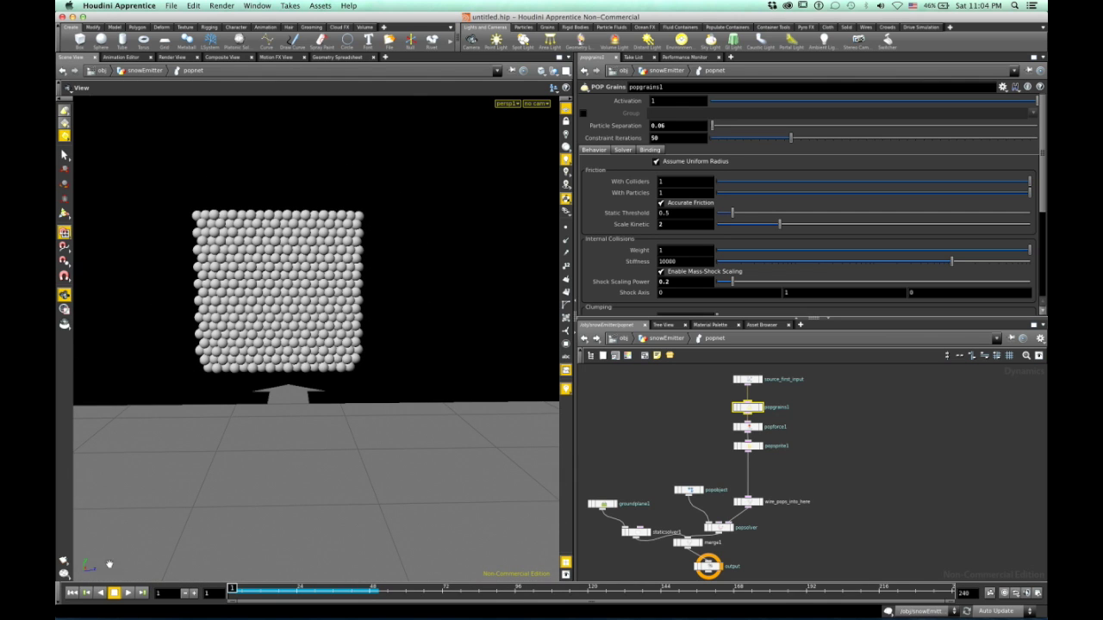
left_click_drag(404, 352, 311, 323)
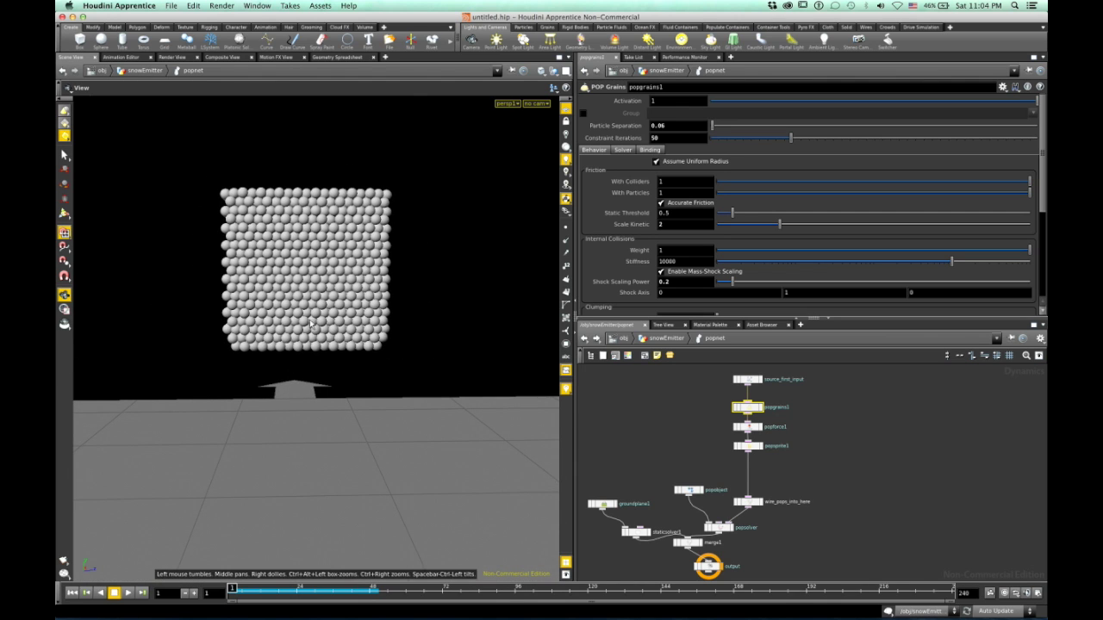
right_click_drag(404, 321, 161, 313)
middle_click_drag(274, 366, 270, 312)
left_click_drag(270, 313, 343, 348)
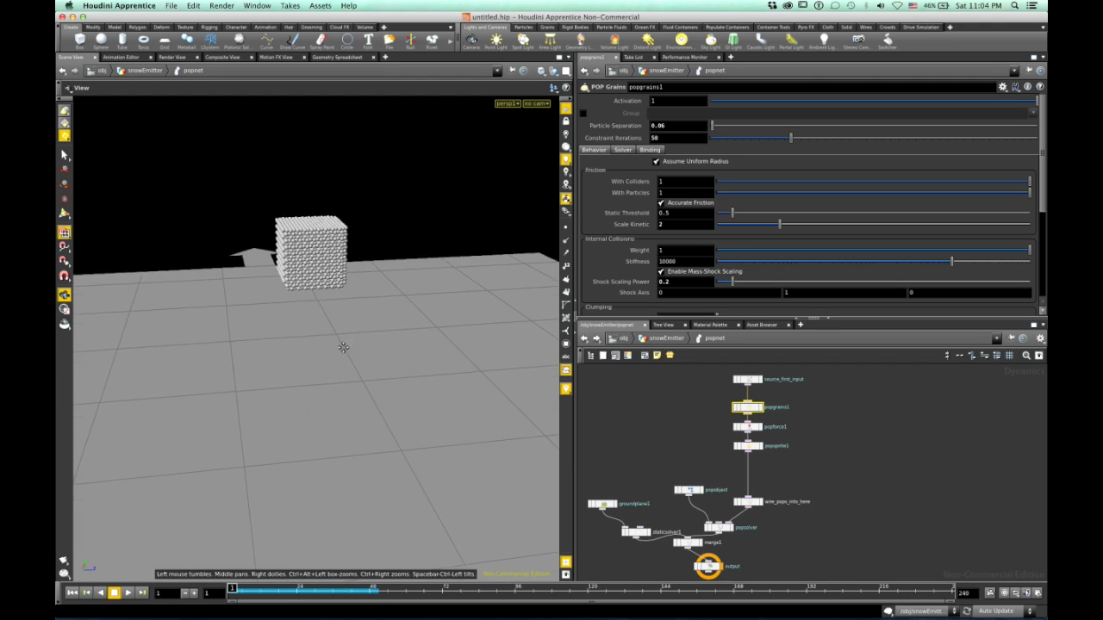
middle_click_drag(342, 348, 344, 339)
Go up to the snowEmitter network and paste the five copied nodes, including vdbsmooth1 and pointwrangle1, beside the popnet chain
left_click(678, 338)
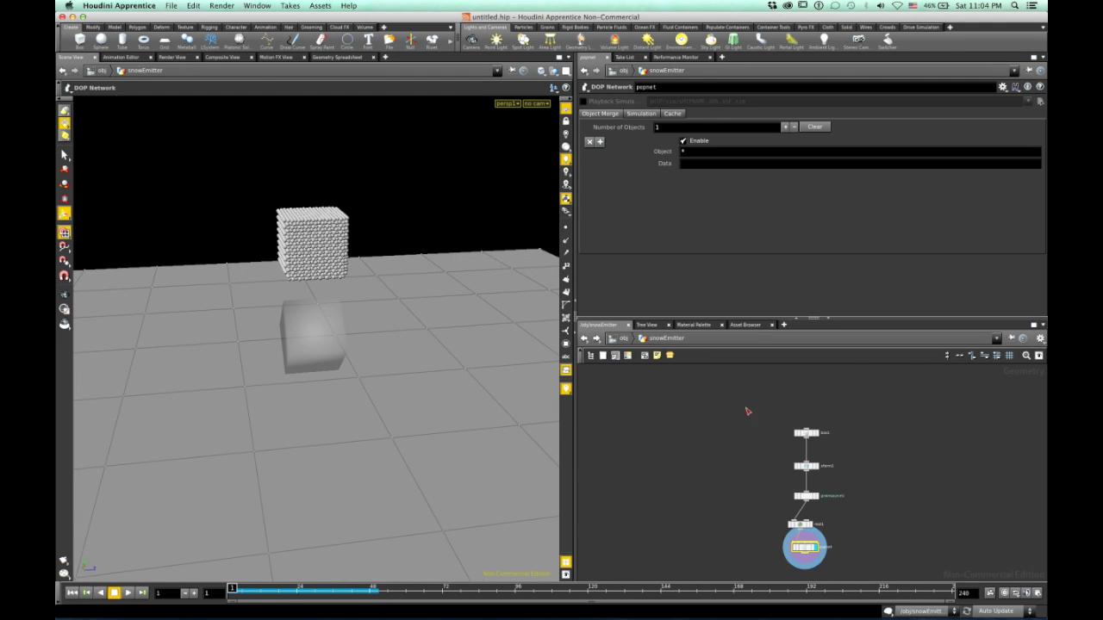
right_click_drag(769, 474, 811, 491)
middle_click_drag(873, 495, 647, 421)
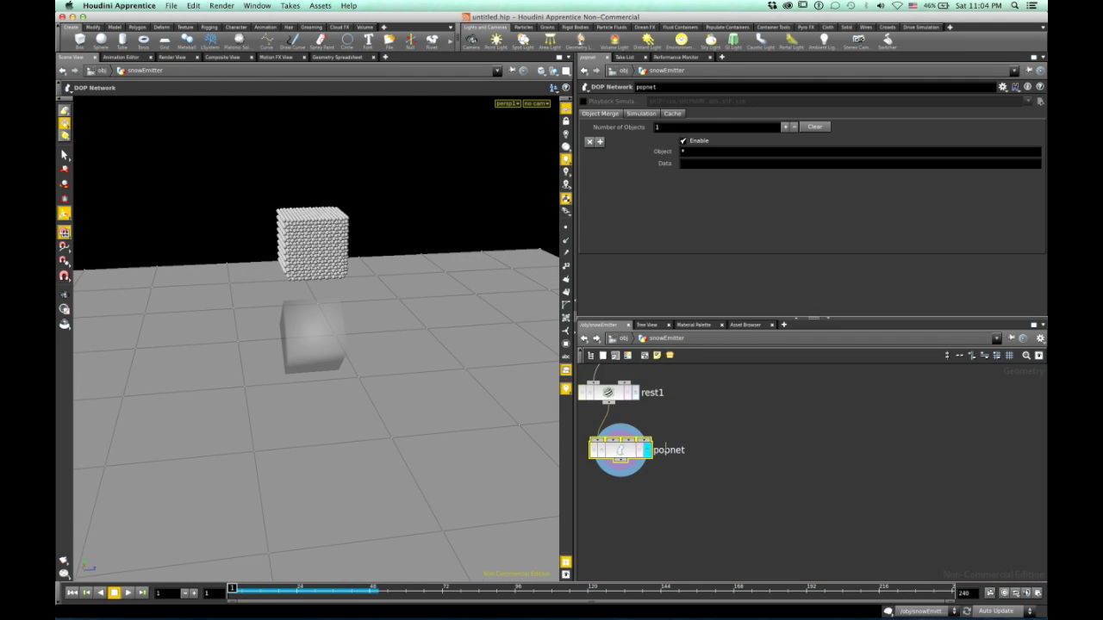
right_click_drag(821, 476, 872, 473)
middle_click_drag(872, 474, 707, 423)
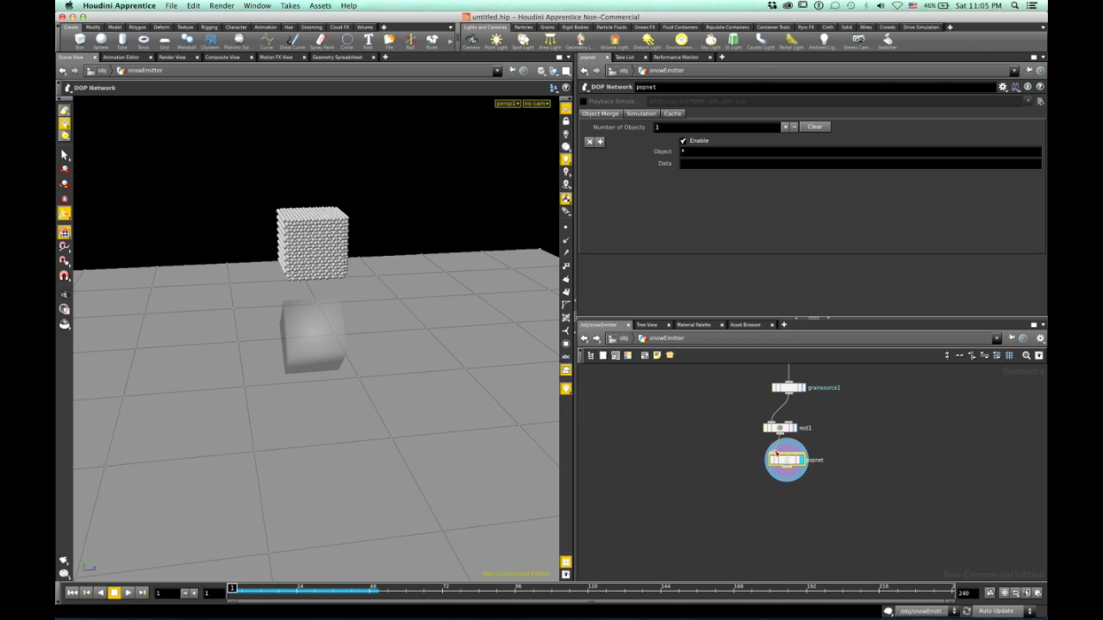
right_click_drag(828, 438, 842, 439)
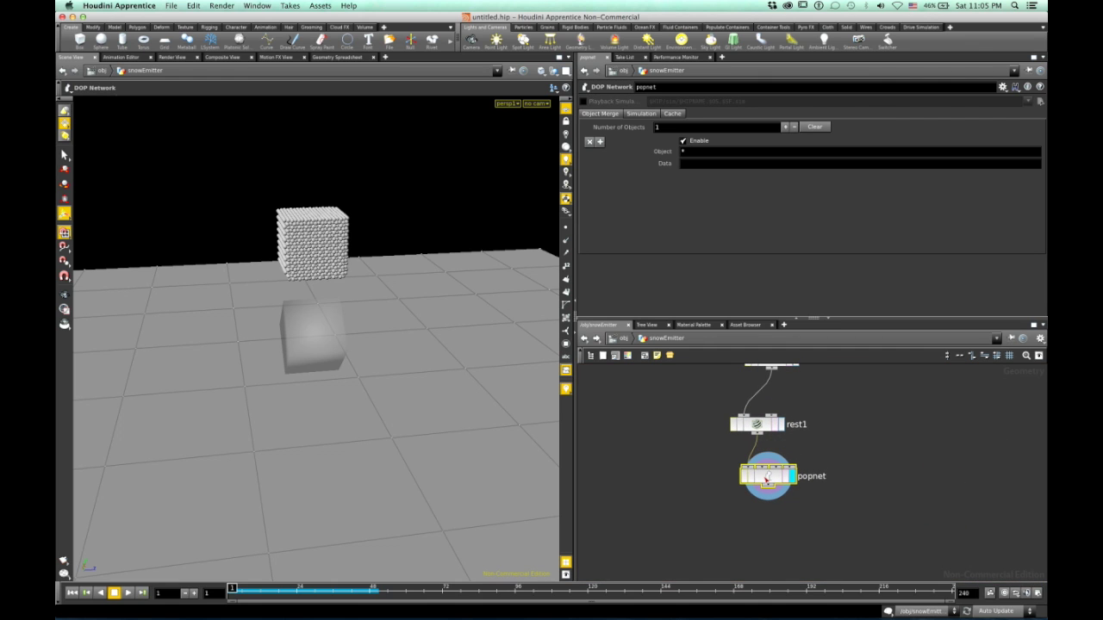
right_click_drag(864, 527, 808, 523)
middle_click_drag(808, 523, 758, 465)
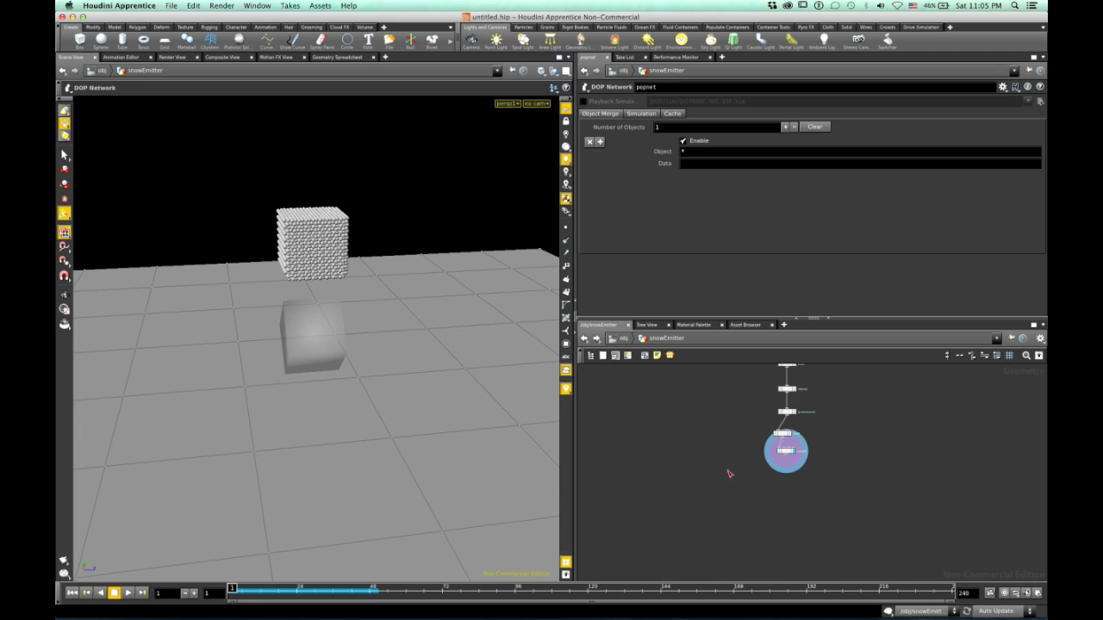
right_click_drag(730, 473, 756, 480)
middle_click_drag(974, 519, 925, 491)
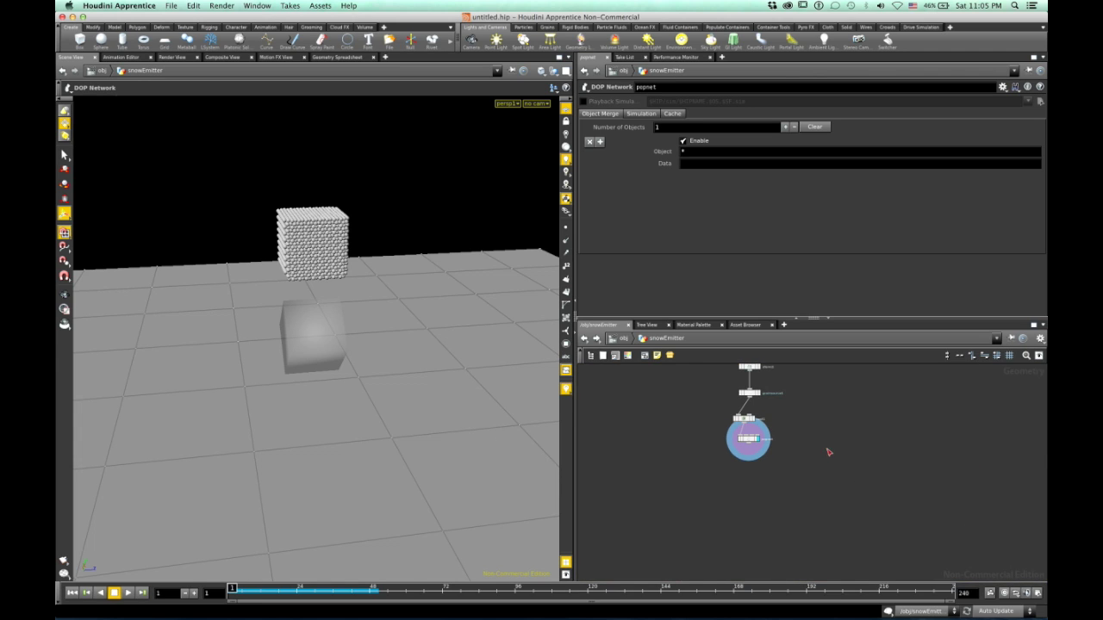
middle_click_drag(827, 451, 833, 462)
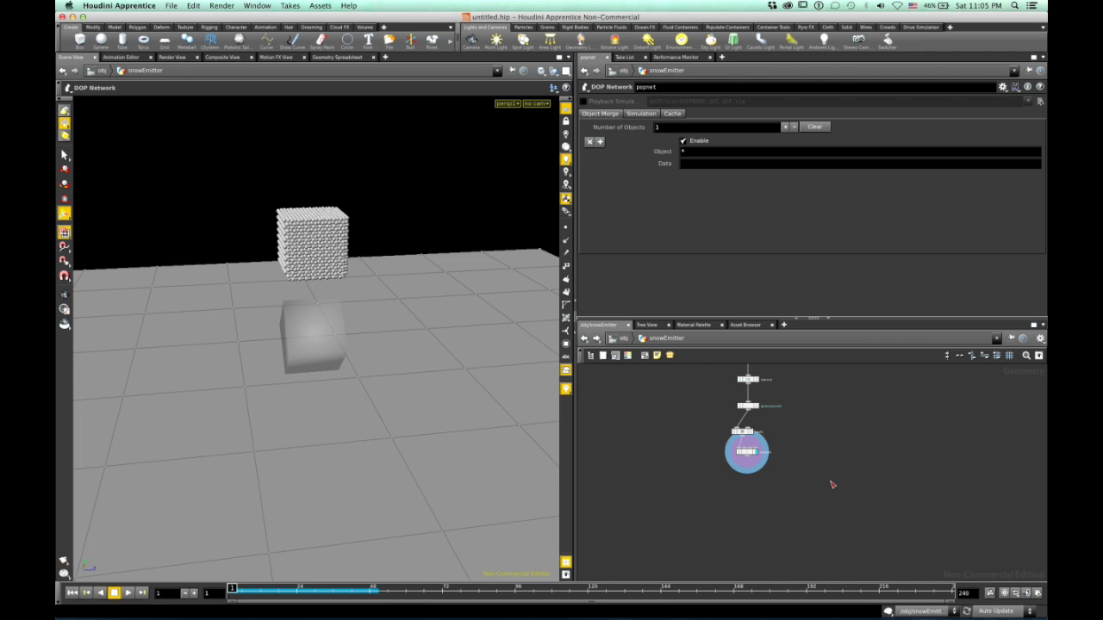
key("super+v")
scroll(776, 472, "up", 2)
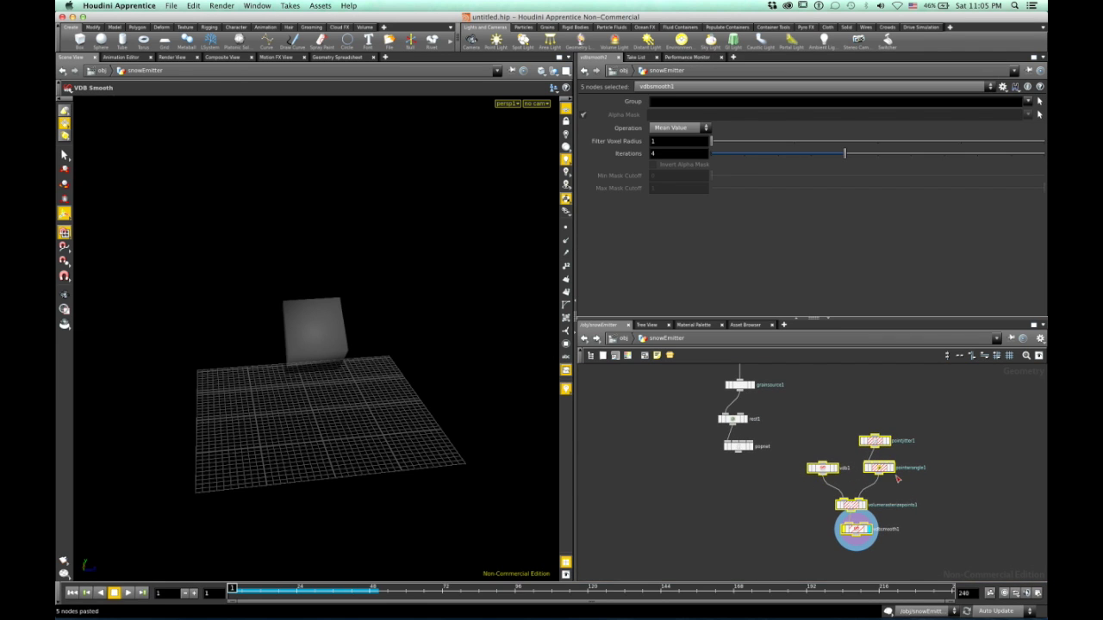
left_click(773, 481)
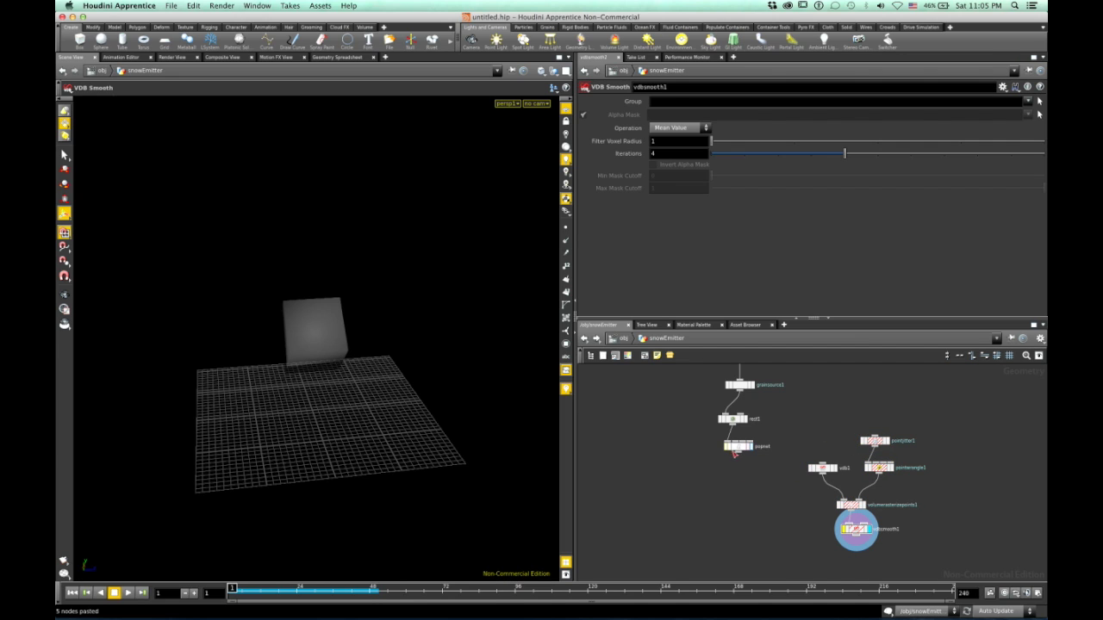
Add a Point Jitter node below the popnet node, with the popnet output connected to its input
key("Tab")
type("pointj")
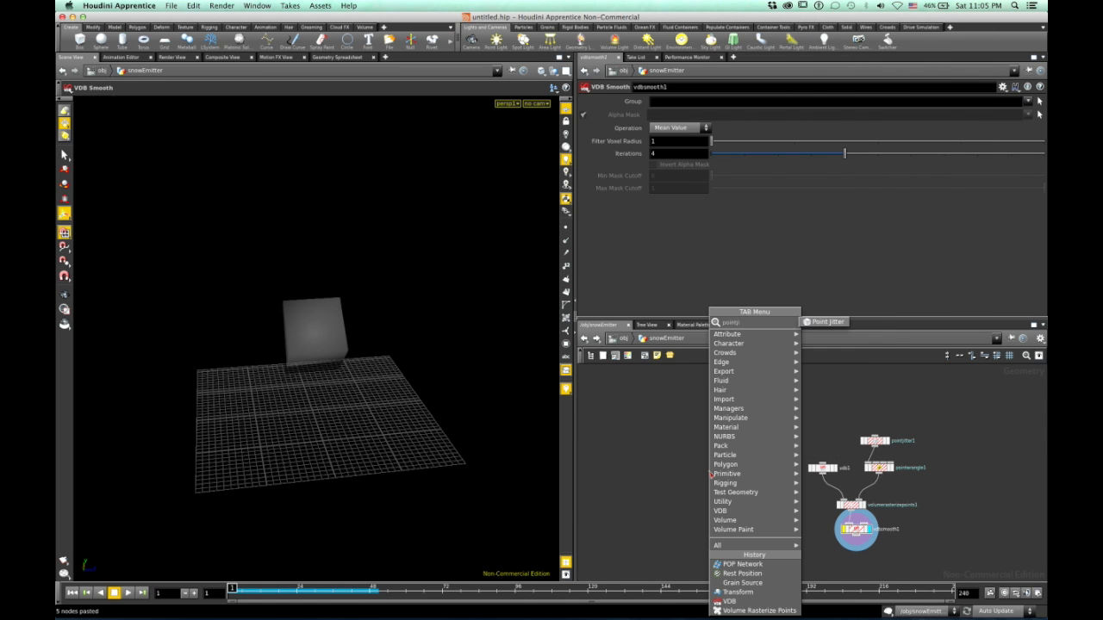
key("Return")
left_click(711, 474)
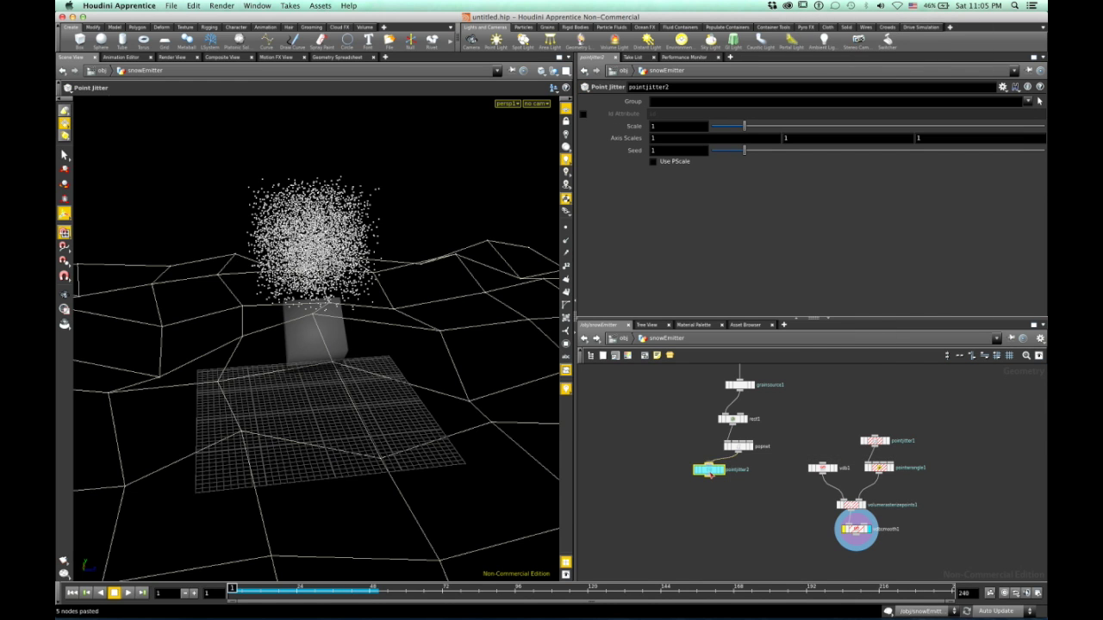
left_click_drag(482, 344, 551, 327)
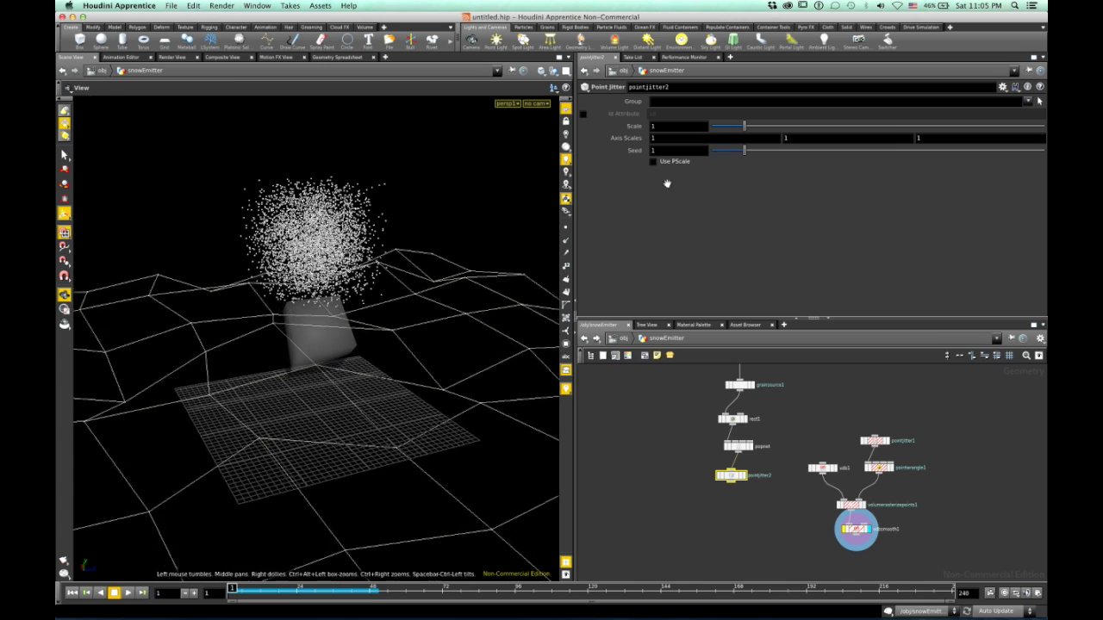
Set the Scale of the new Point Jitter node to 0.06 and check the scattered points from several angles
left_click_drag(742, 126, 713, 127)
key("Escape")
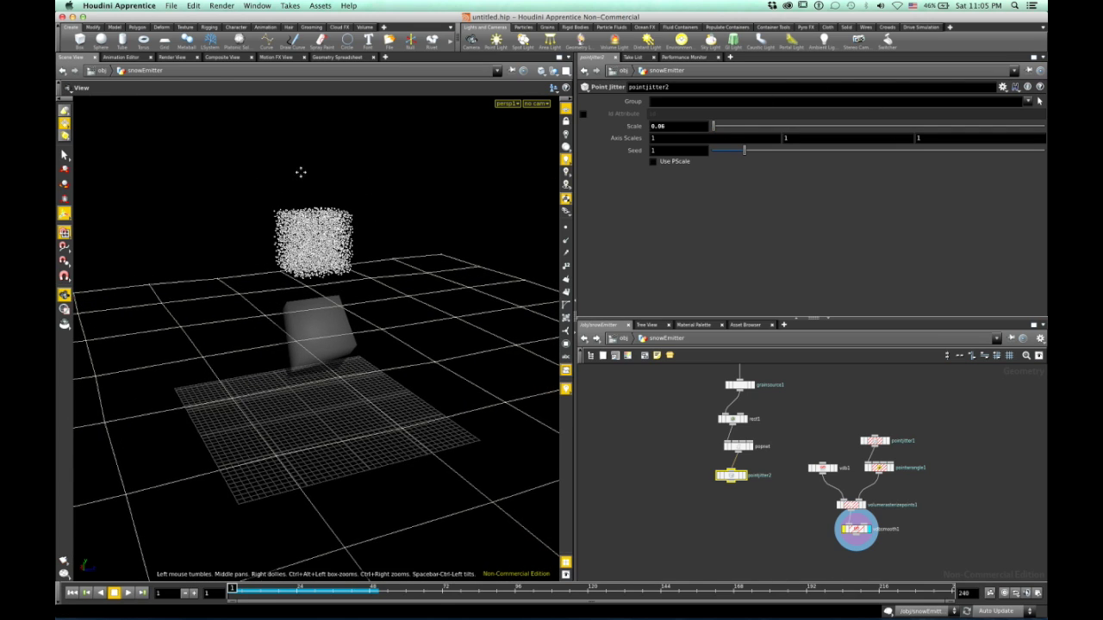
left_click_drag(300, 172, 435, 295)
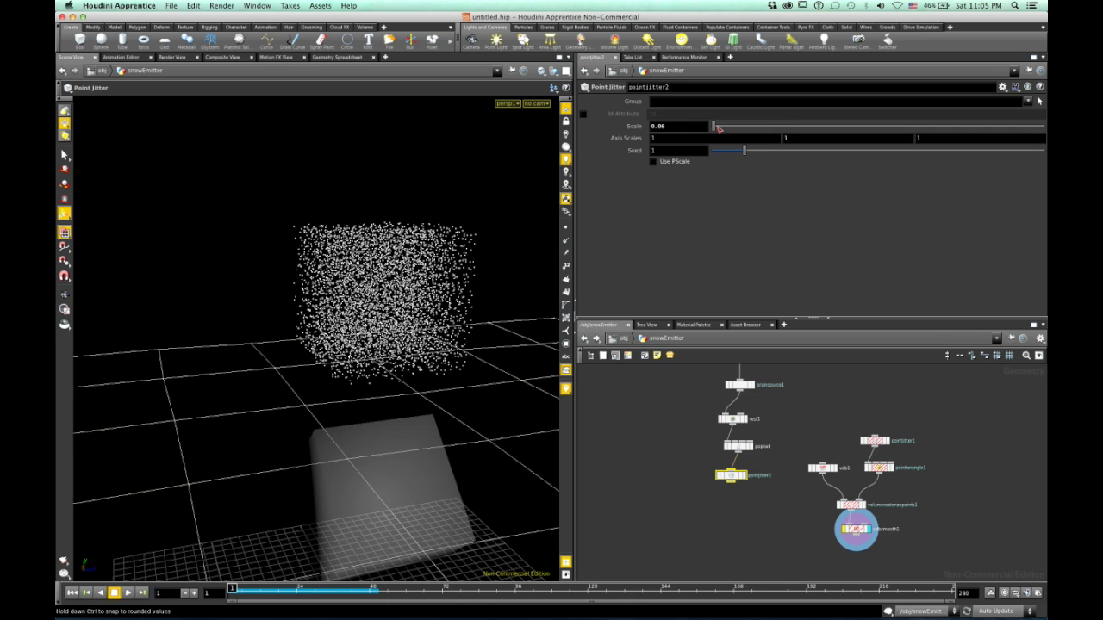
left_click_drag(712, 127, 714, 131)
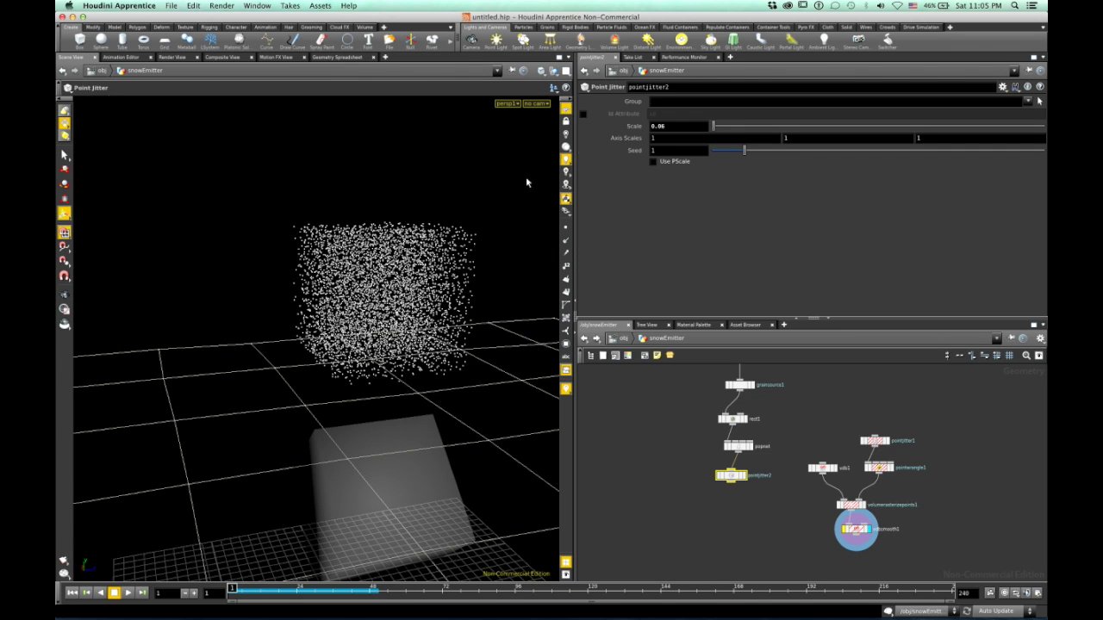
right_click_drag(404, 207, 346, 217, "alt")
left_click_drag(347, 217, 462, 256, "alt")
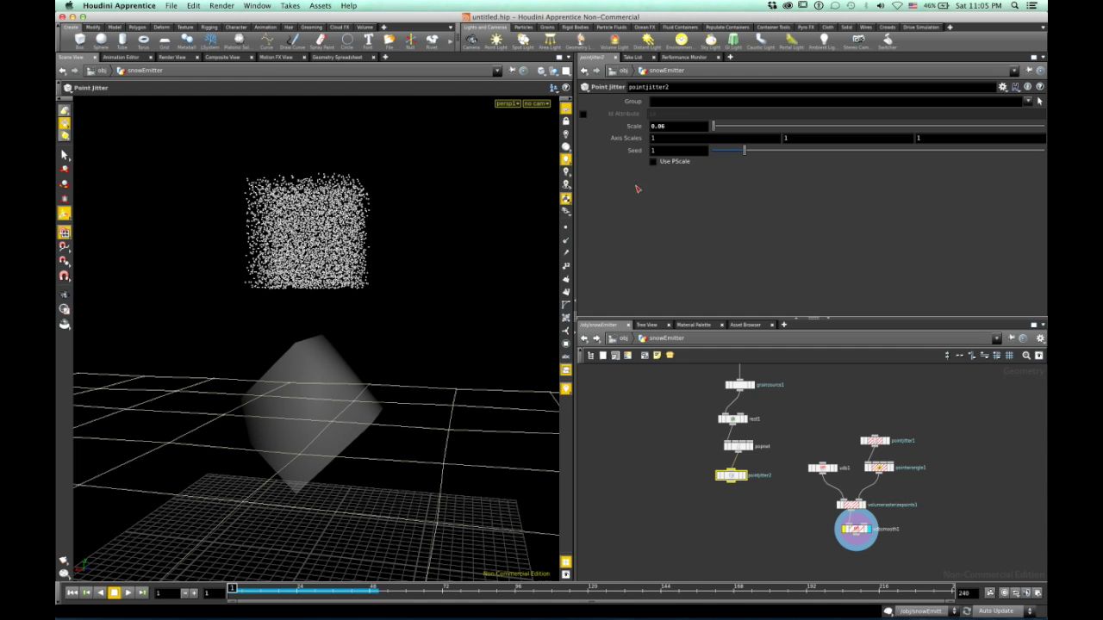
left_click_drag(497, 251, 431, 328, "alt")
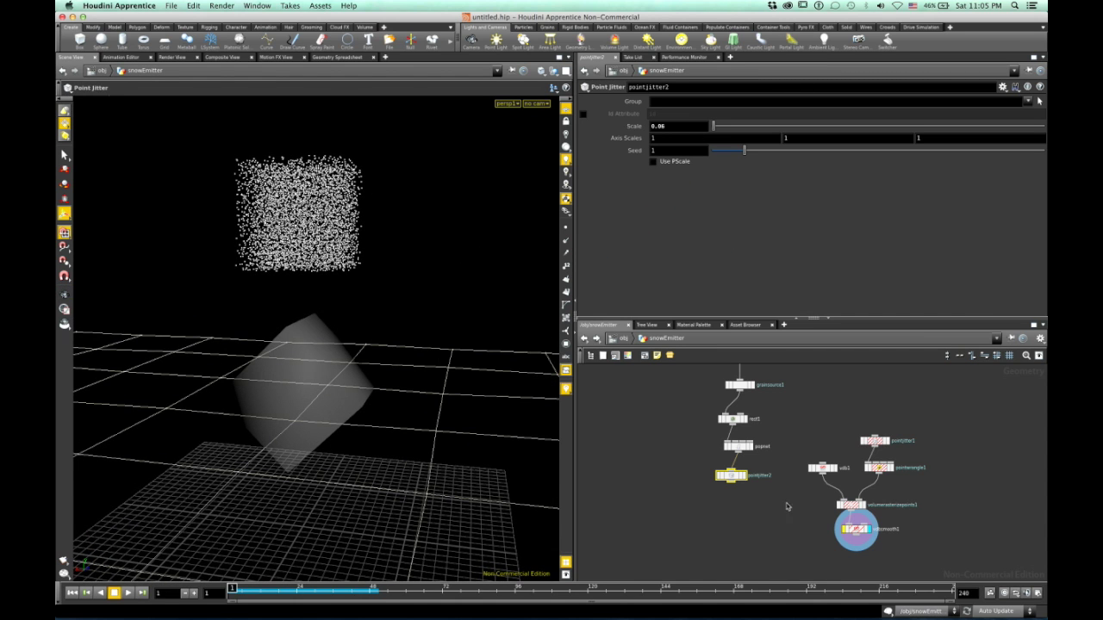
Align the new Point Jitter node under popnet, and add a Point Wrangle node below it, fed by the jitter's output
left_click(730, 475)
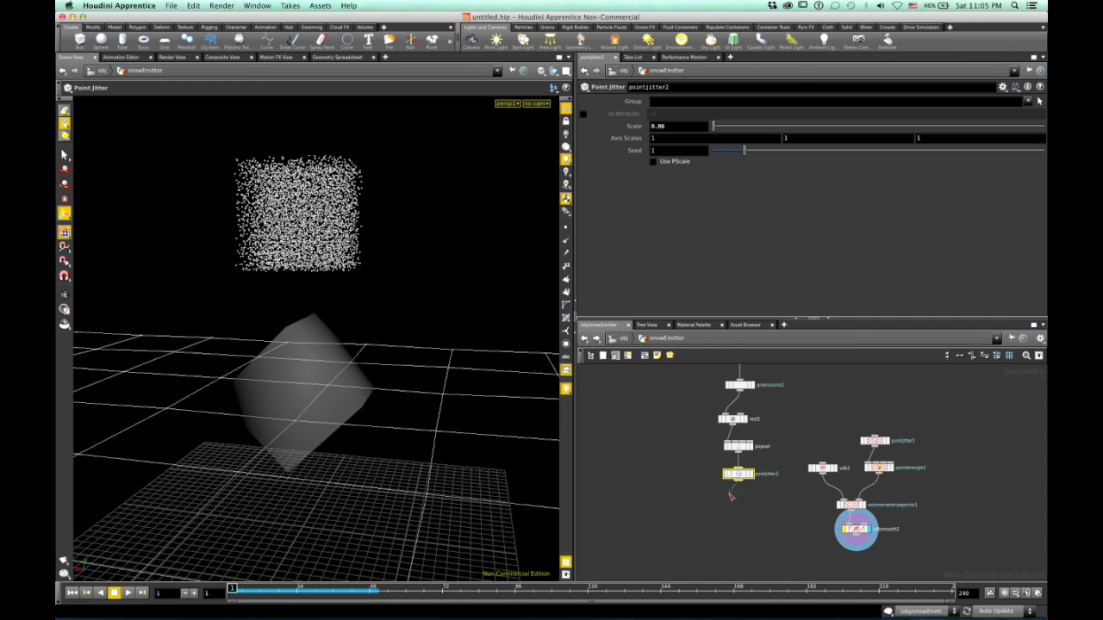
key("Tab")
type("point")
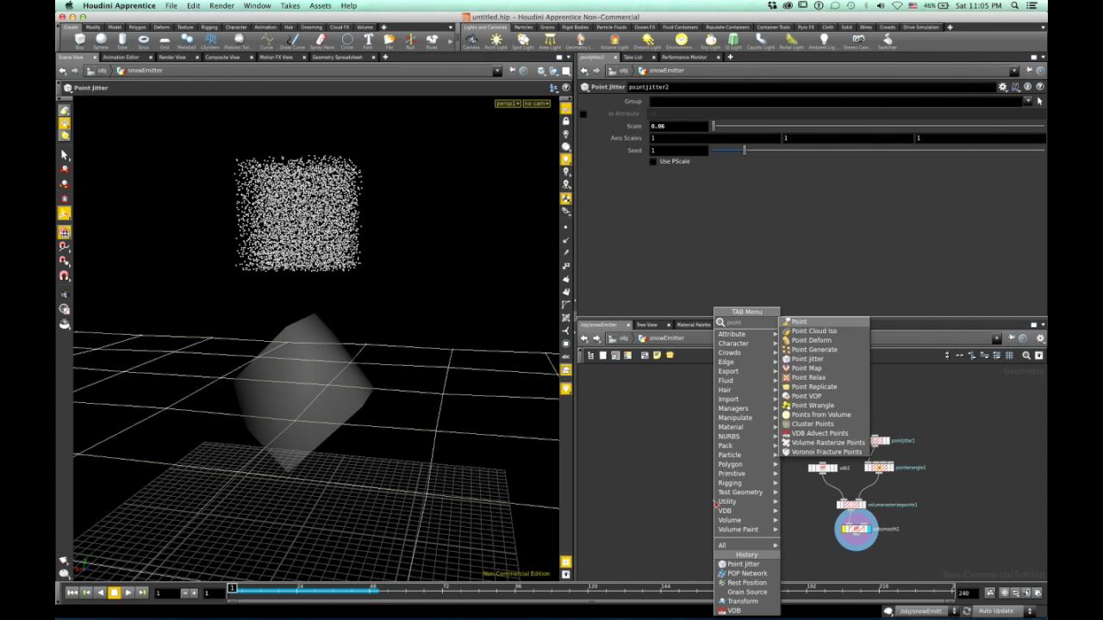
type("w")
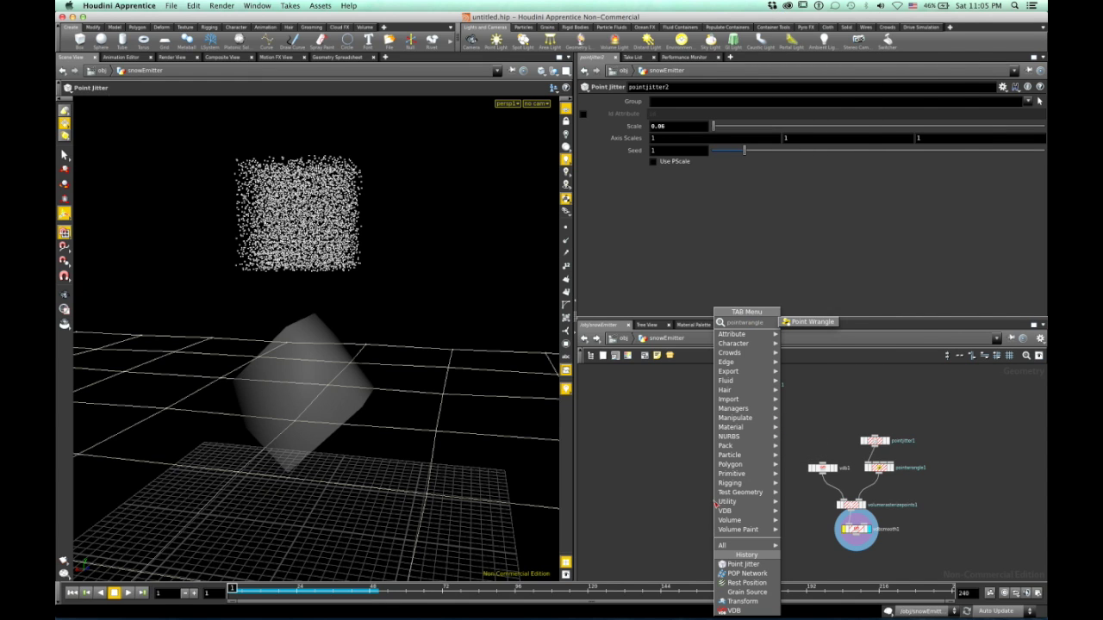
type("rangle")
key("Return")
left_click(714, 502)
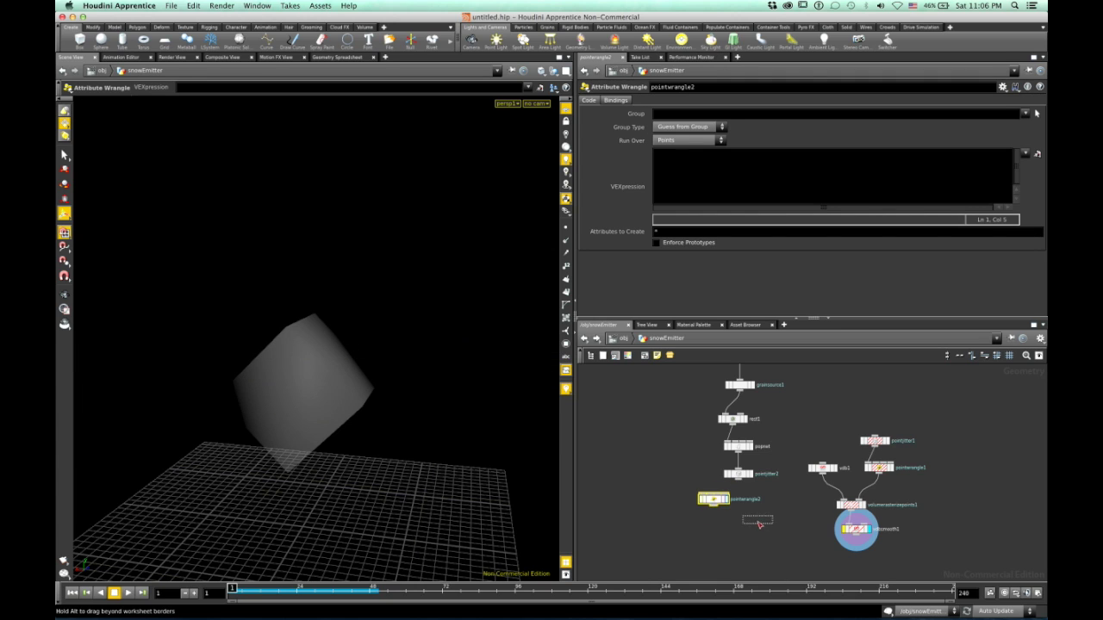
left_click(726, 500)
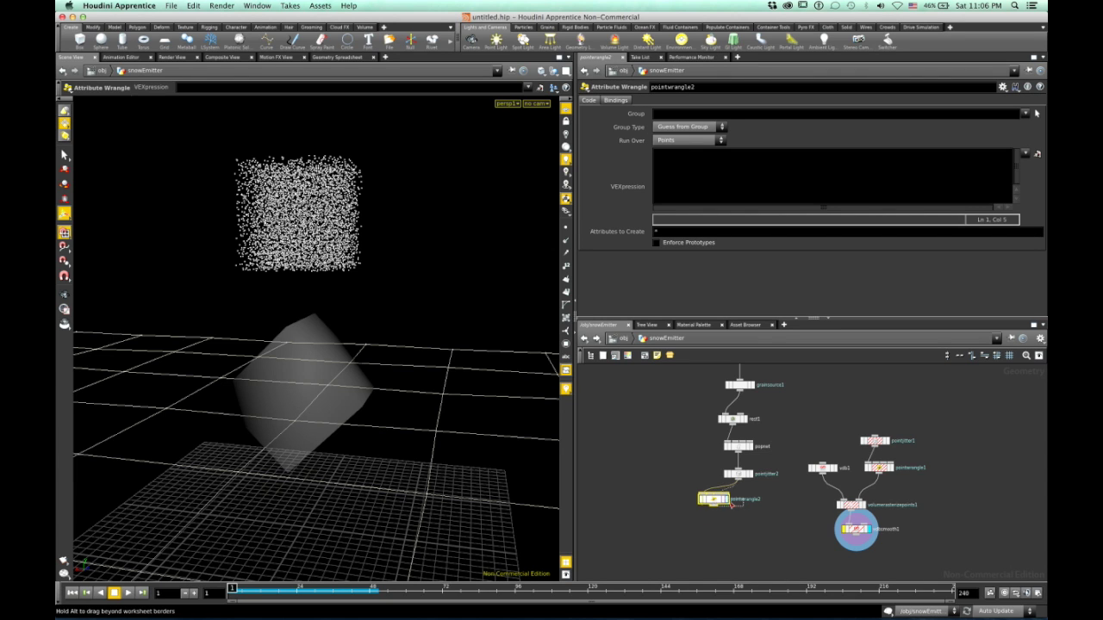
left_click_drag(731, 504, 756, 506)
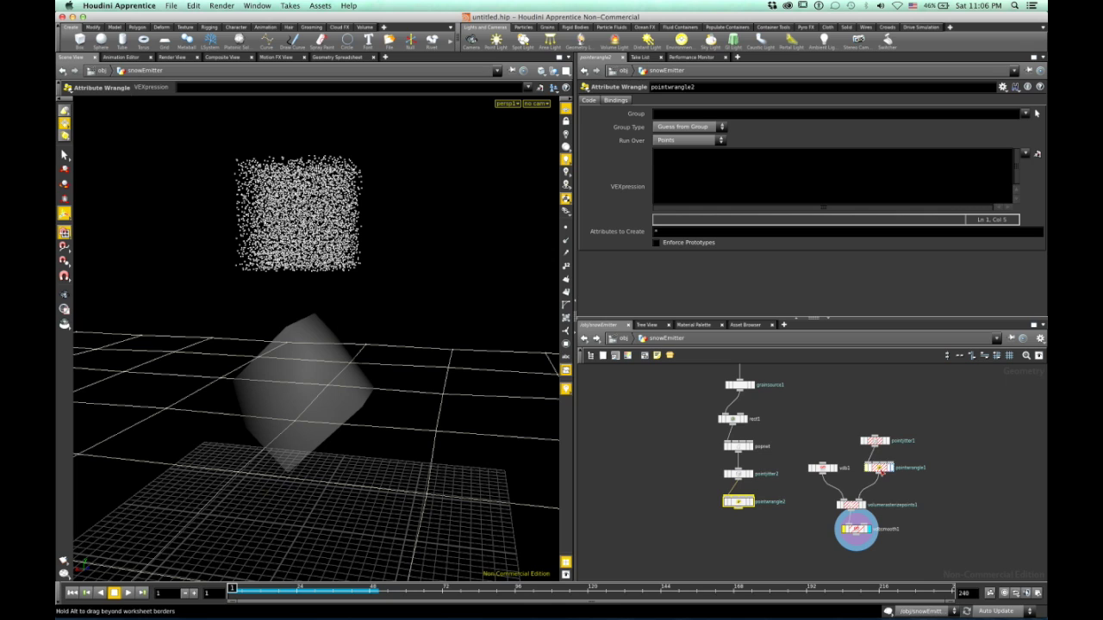
left_click_drag(881, 472, 883, 481)
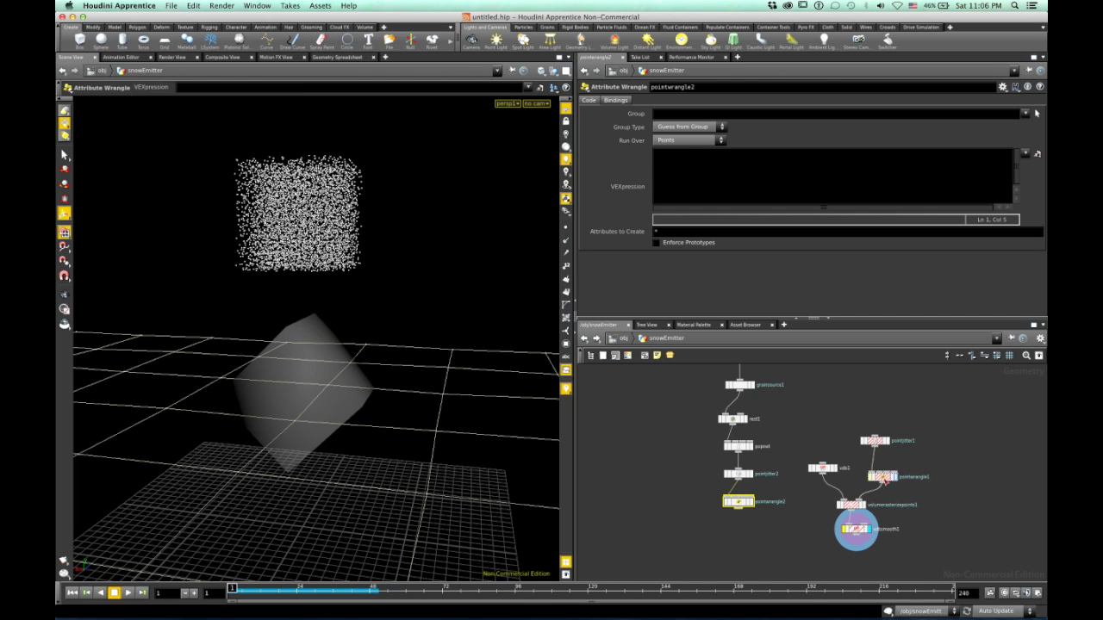
left_click(883, 479)
left_click(710, 143)
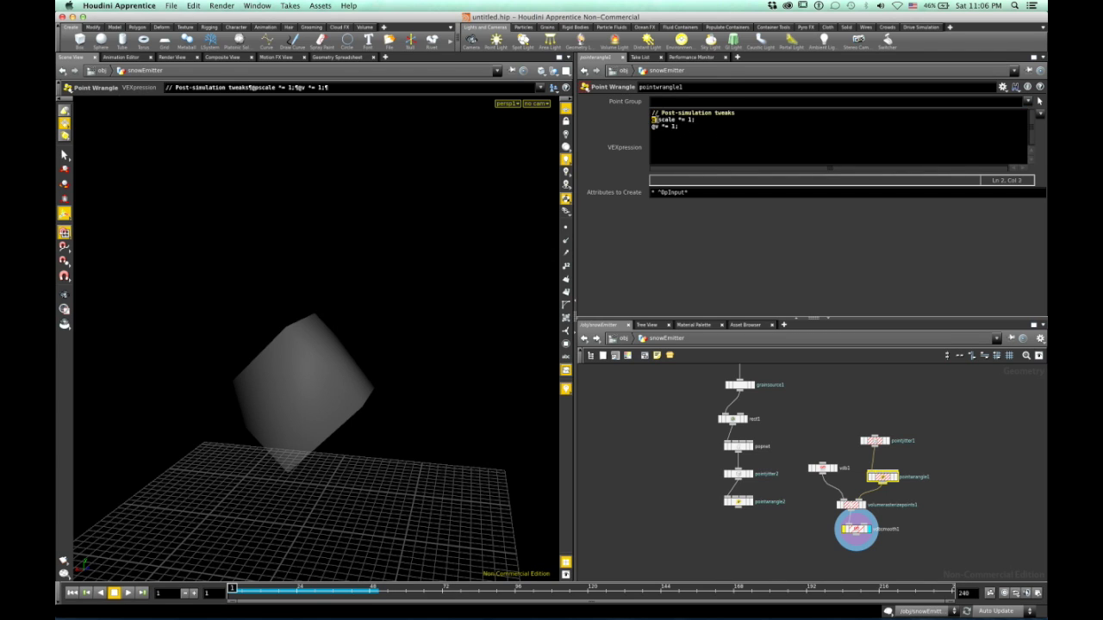
key("shift+Right")
key("shift+Right")
key("shift+Right")
key("shift+Right")
key("shift+Right")
key("shift+Right")
left_click(699, 125)
left_click_drag(652, 120, 702, 129)
key("super+c")
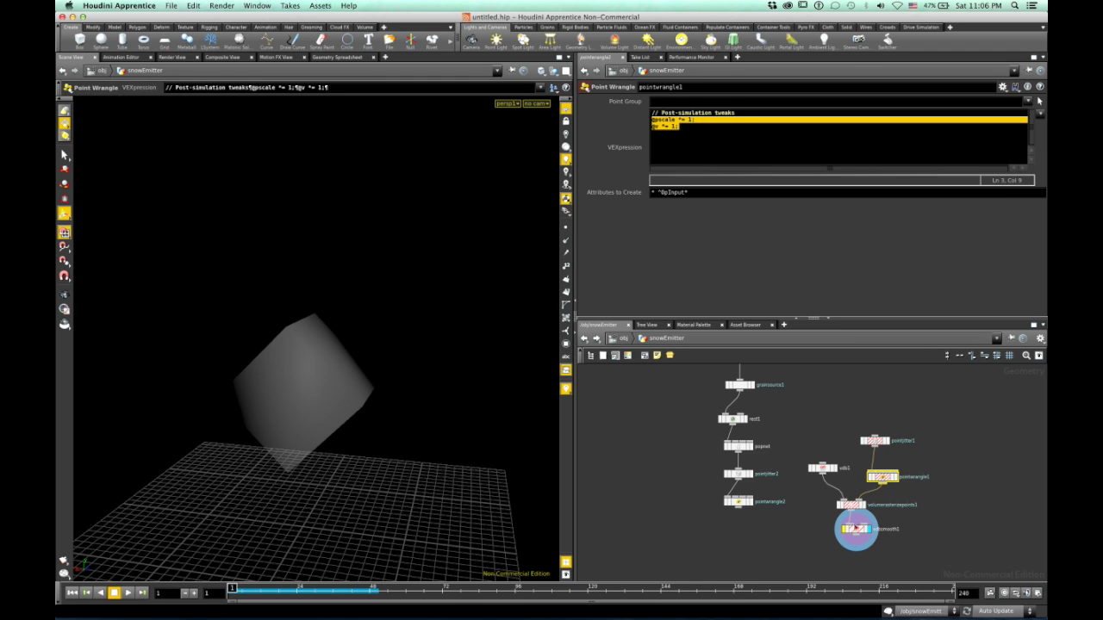
left_click(730, 502)
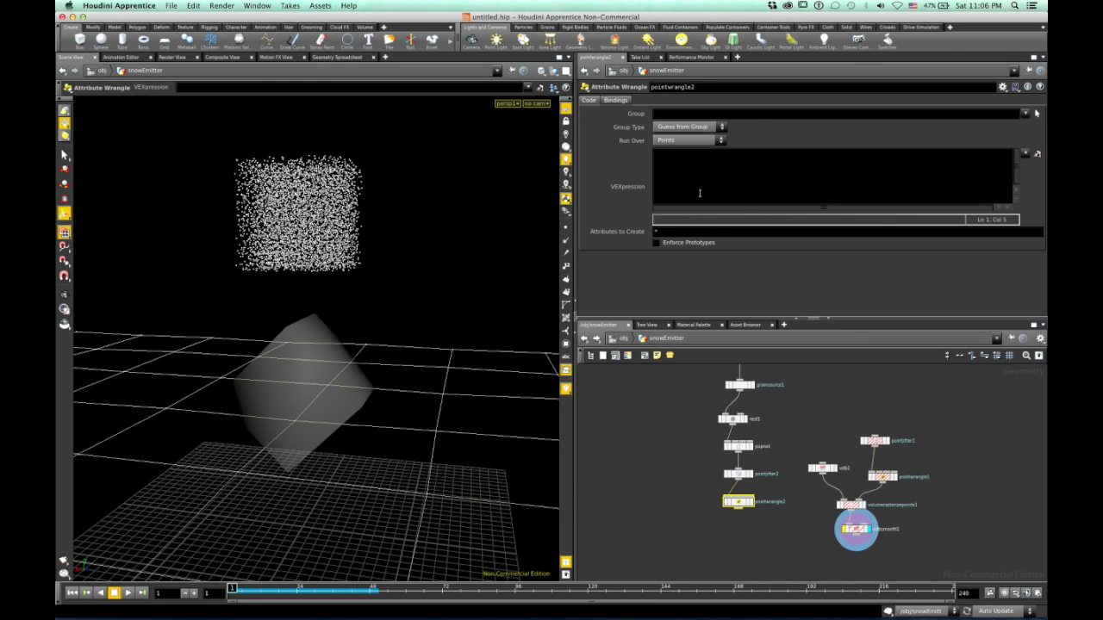
left_click(699, 193)
key("super+v")
Copy the Attributes to Create pattern containing OpInput from pointwrangle1 into the same field of pointwrangle2
left_click(882, 476)
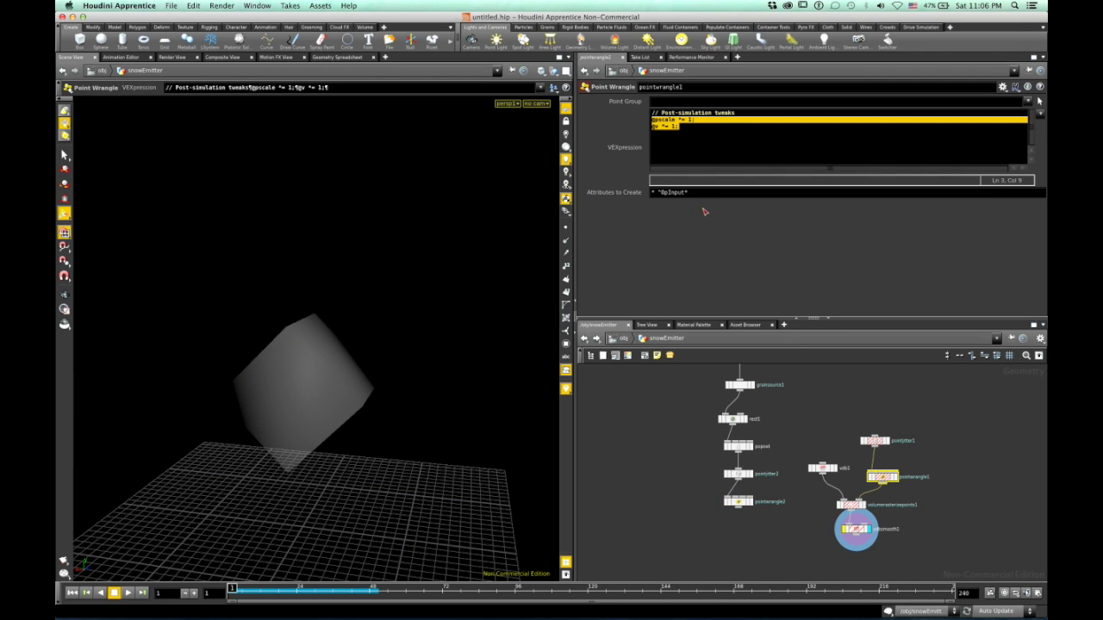
left_click_drag(706, 191, 623, 189)
key("super+c")
left_click(746, 502)
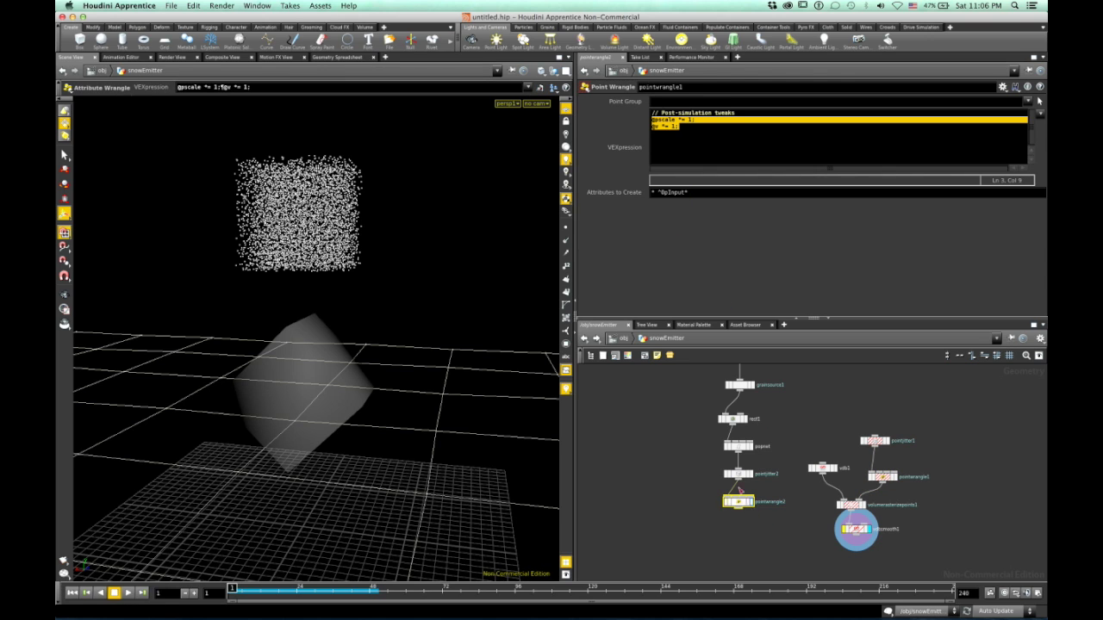
key("super+v")
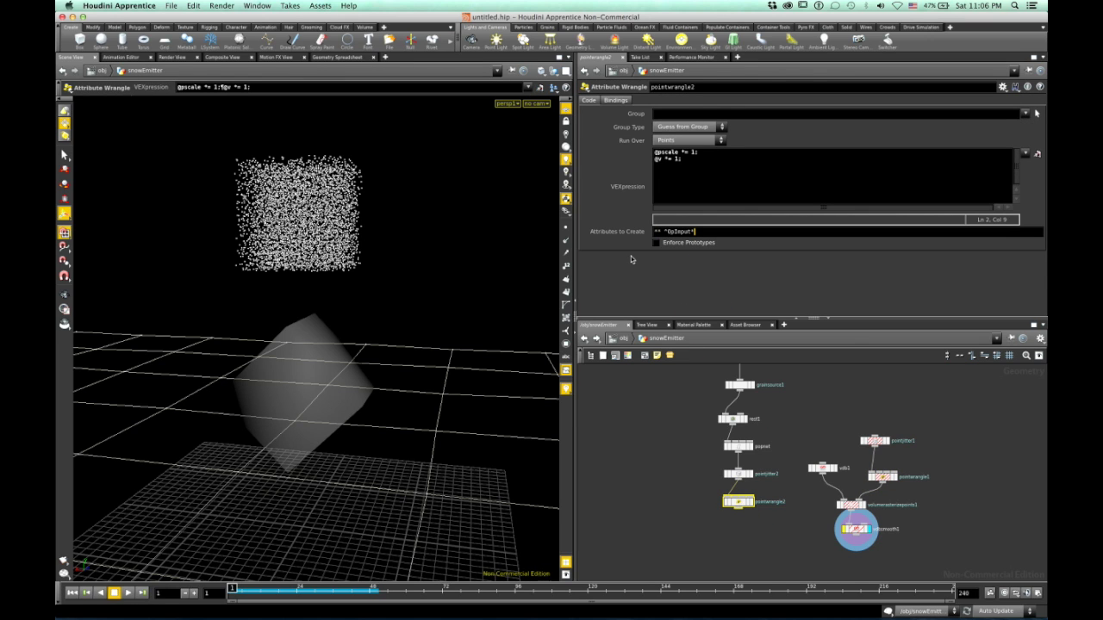
Remove the extra leading character from pointwrangle2's Attributes to Create pattern, keeping one asterisk before OpInput
key("super+z")
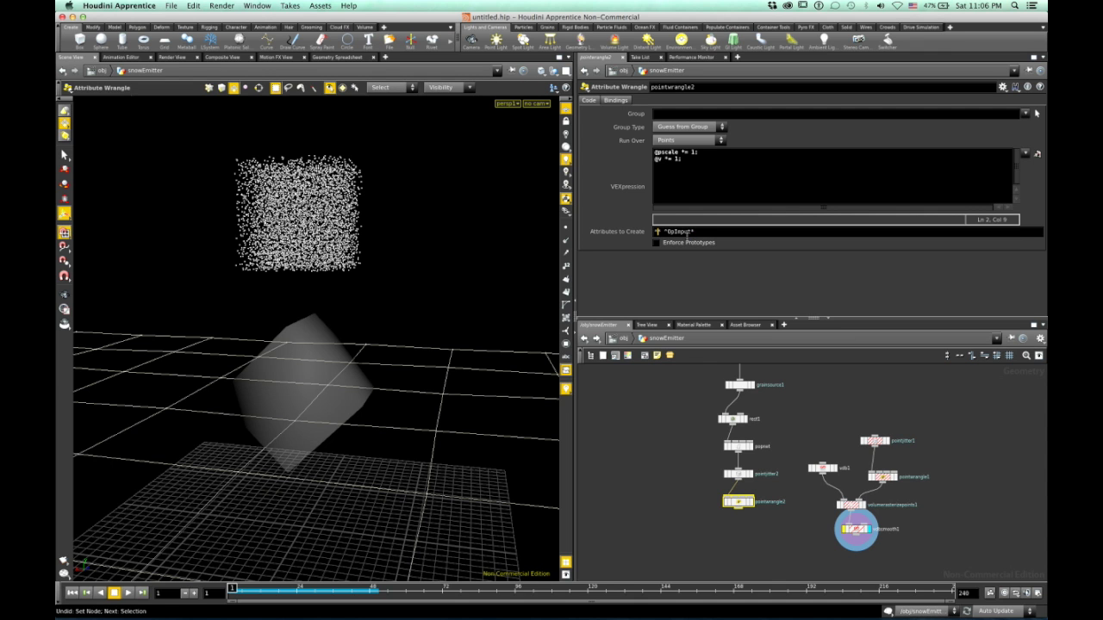
key("Delete")
key("Escape")
left_click_drag(389, 216, 366, 249)
right_click_drag(325, 317, 367, 337, "alt")
middle_click_drag(444, 356, 450, 336, "alt")
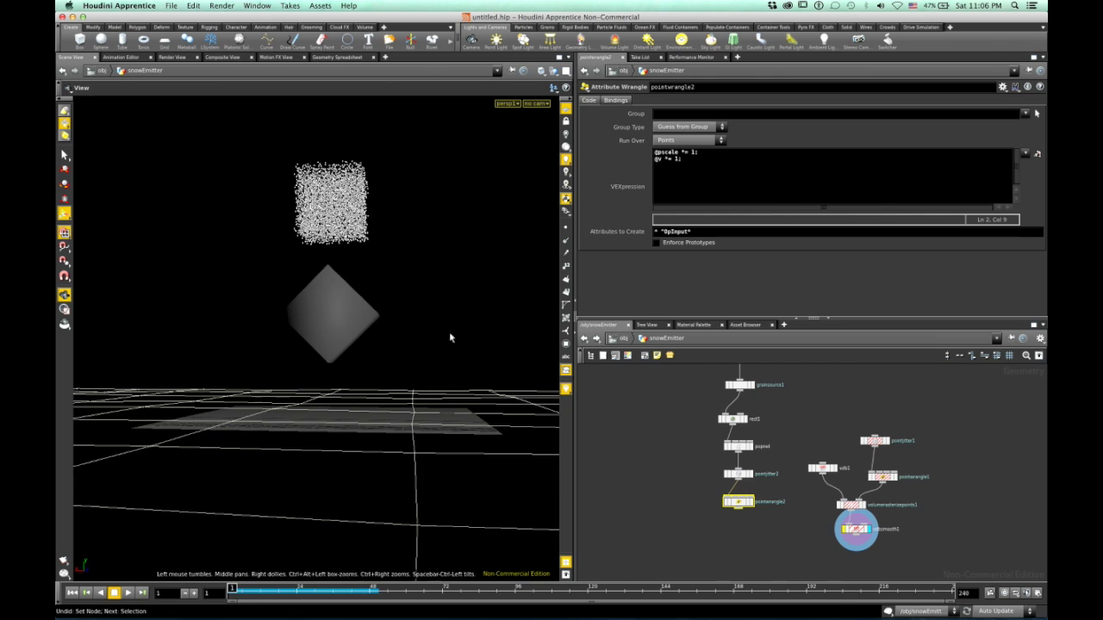
Display the output of pointwrangle2 in the viewport and view the jittered grains from several angles
left_click(767, 543)
middle_click_drag(673, 510, 690, 506)
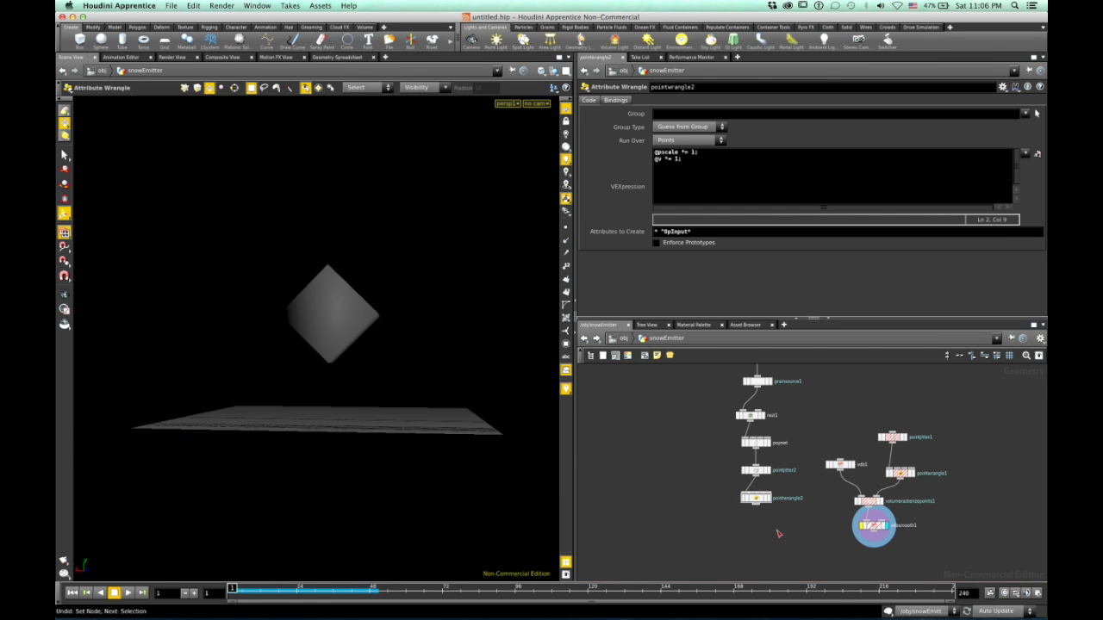
left_click_drag(121, 480, 324, 442, "alt")
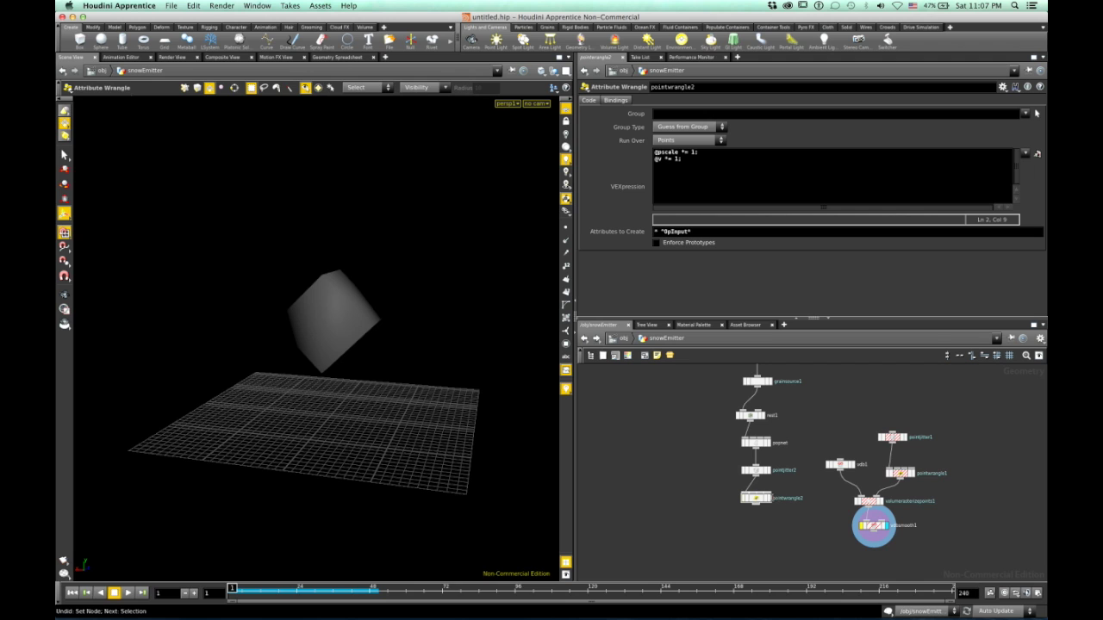
left_click(769, 498)
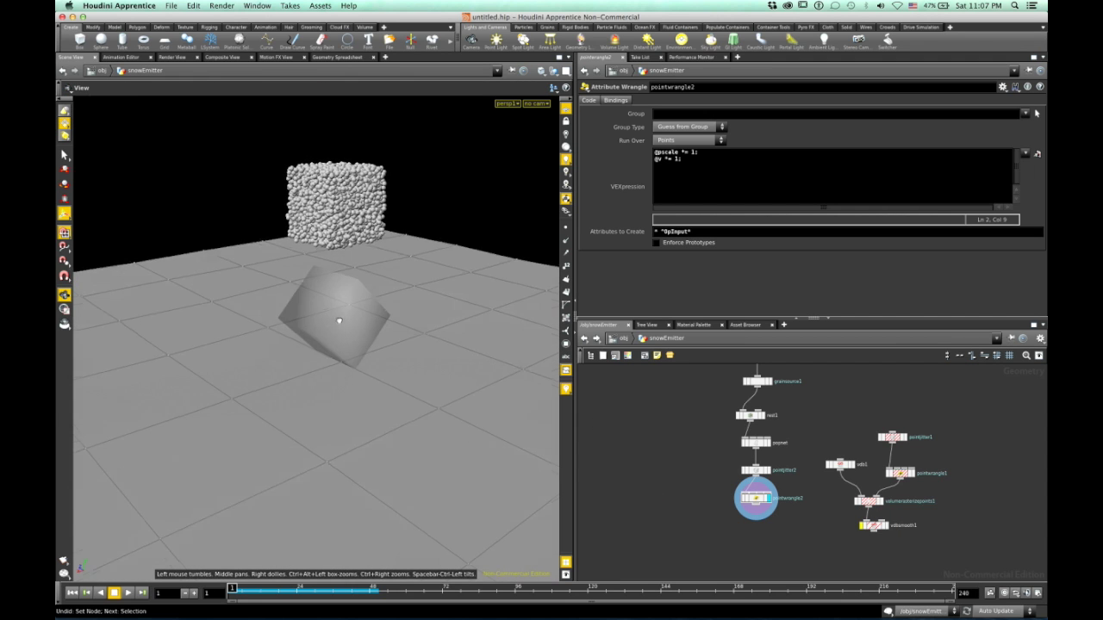
left_click_drag(338, 321, 301, 281)
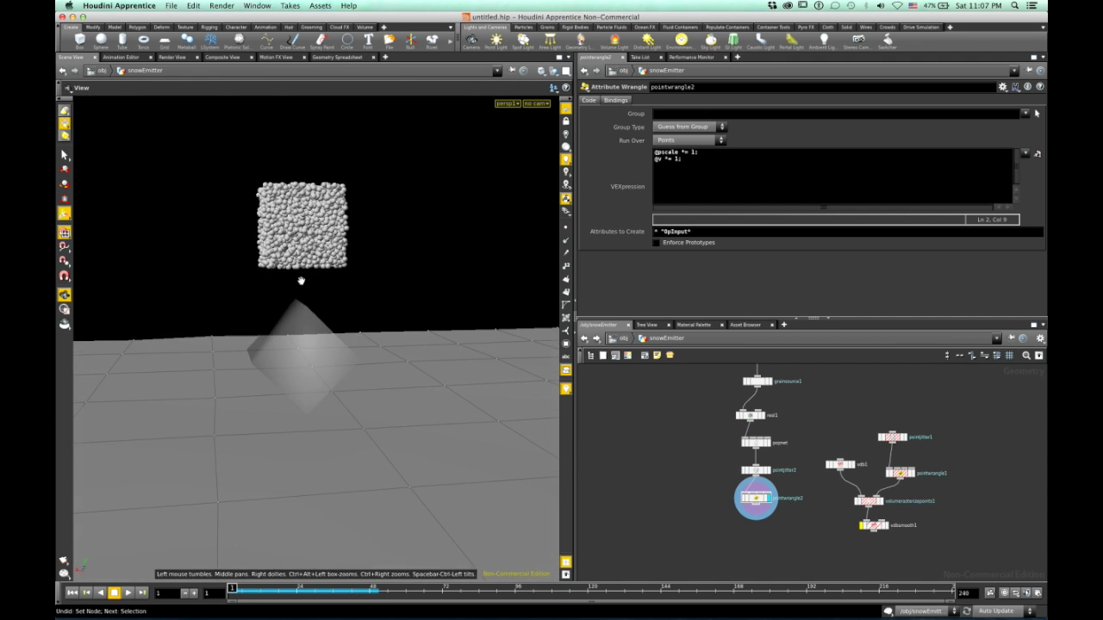
Add a Volume Rasterize Points node below pointwrangle2, feeding it the wrangle's output
key("Tab")
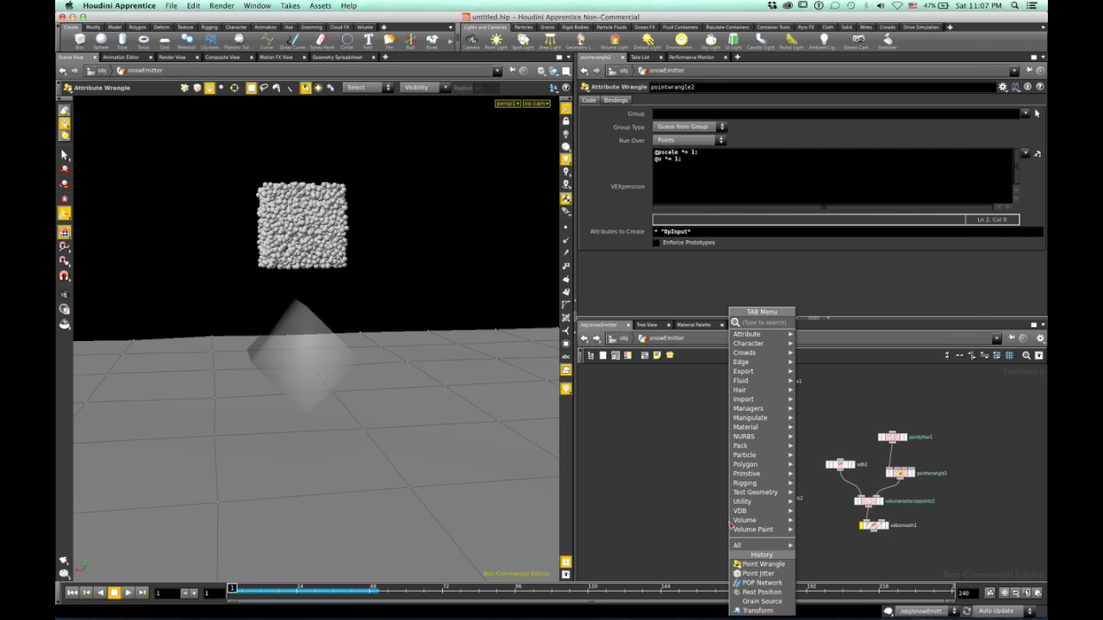
type("volumeras")
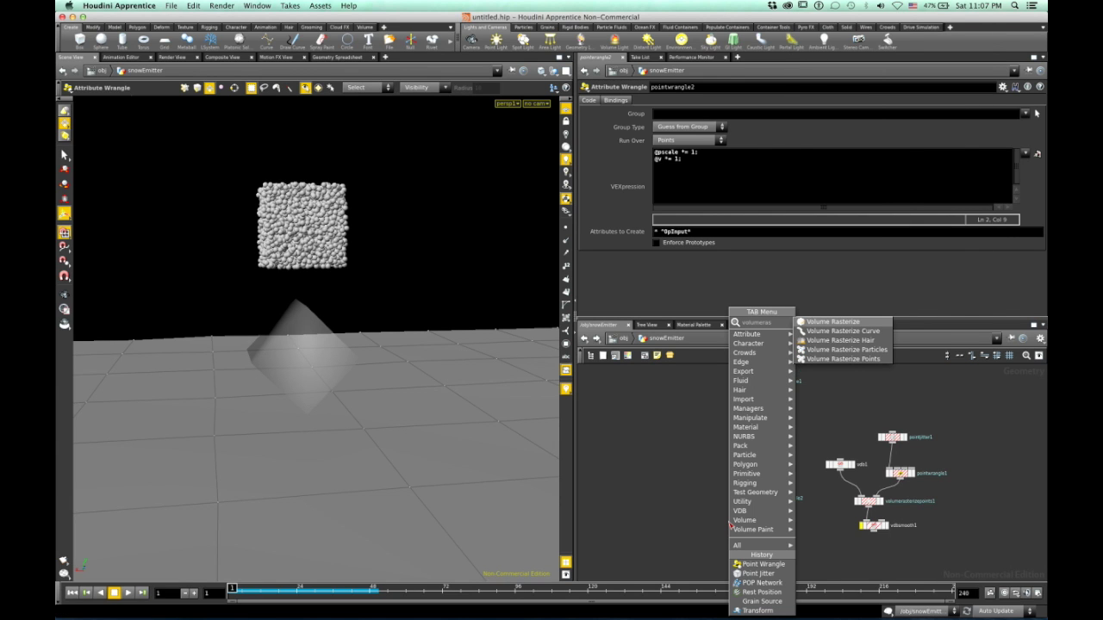
key("Down")
key("Down")
key("Down")
key("Down")
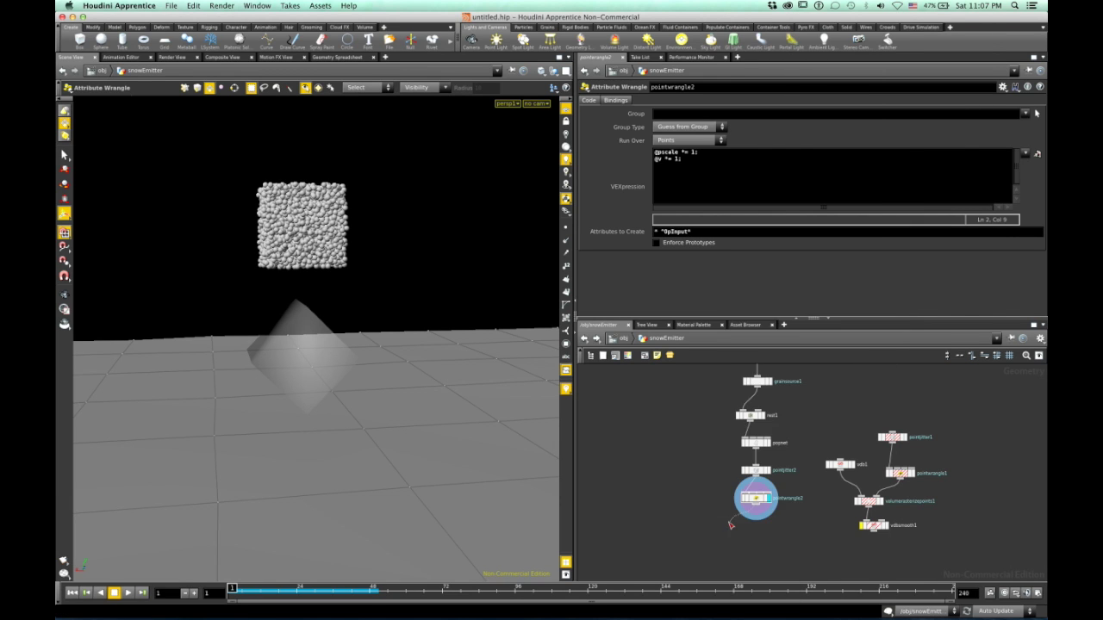
key("Escape")
left_click(737, 534)
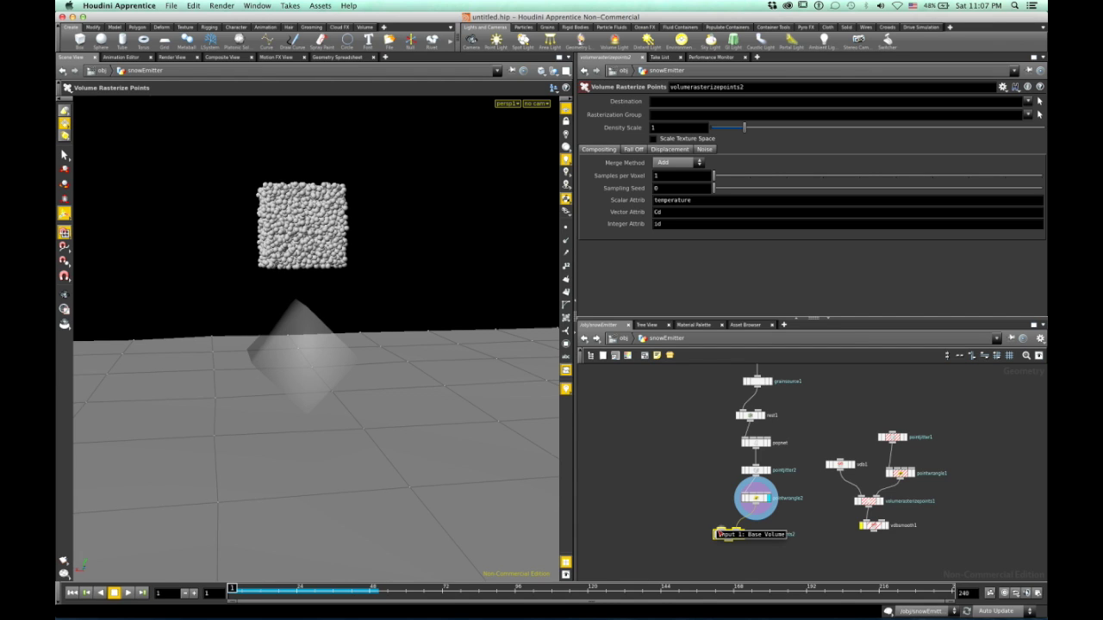
Add a VDB node beside pointwrangle2 and connect it to the Base Volume input of volumerasterizepoints2
key("Tab")
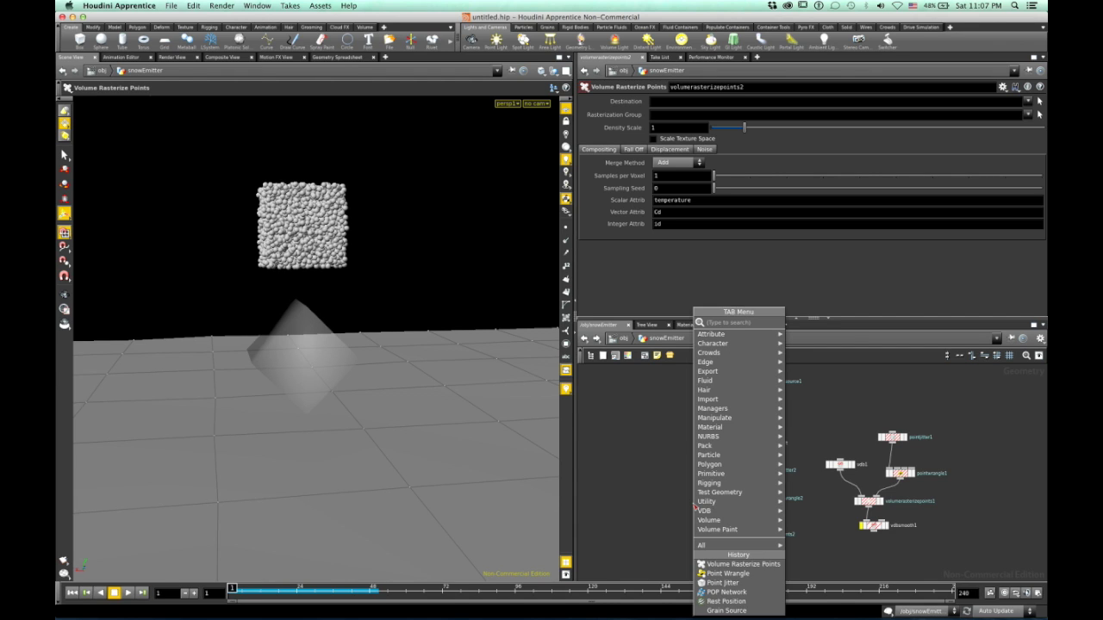
type("vd")
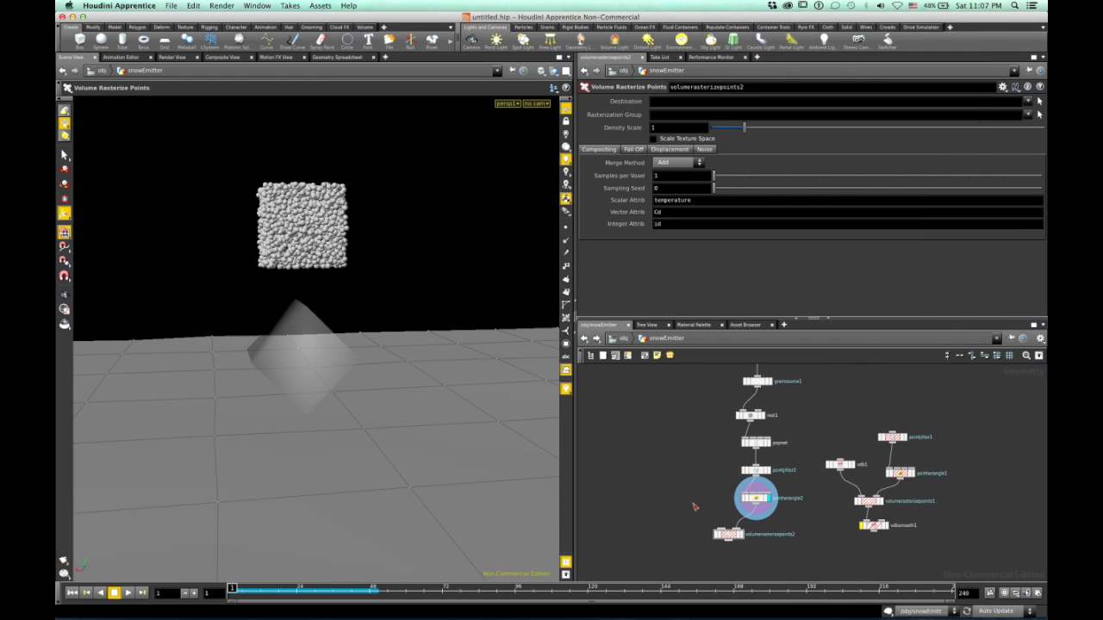
left_click(695, 506)
left_click_drag(668, 509, 721, 529)
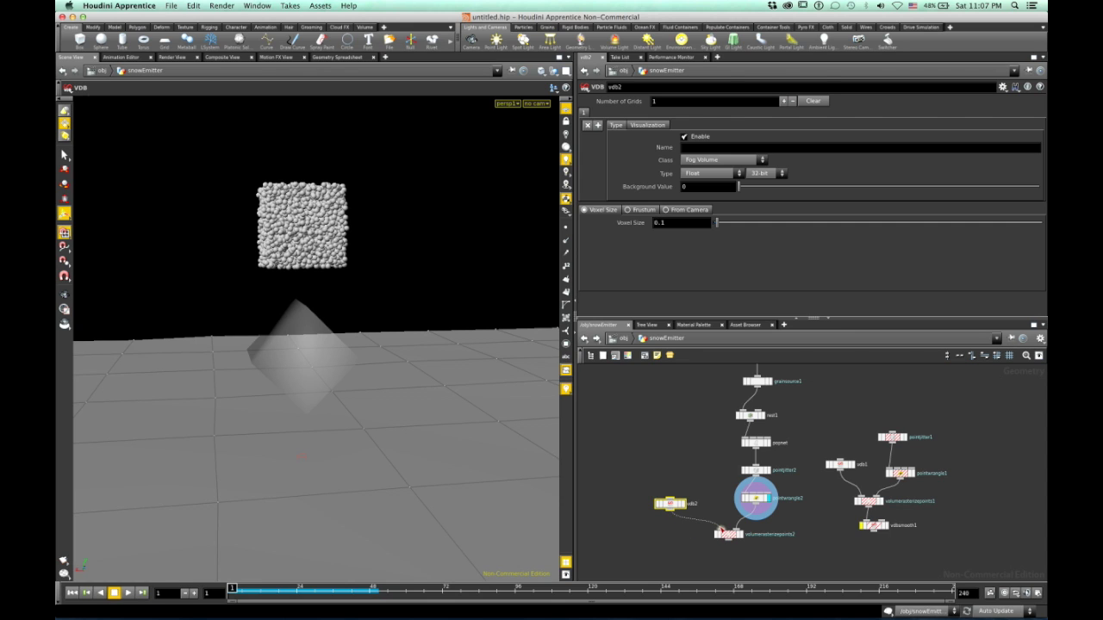
Display the output of volumerasterizepoints2 and inspect the rasterized volume from several angles
left_click(742, 535)
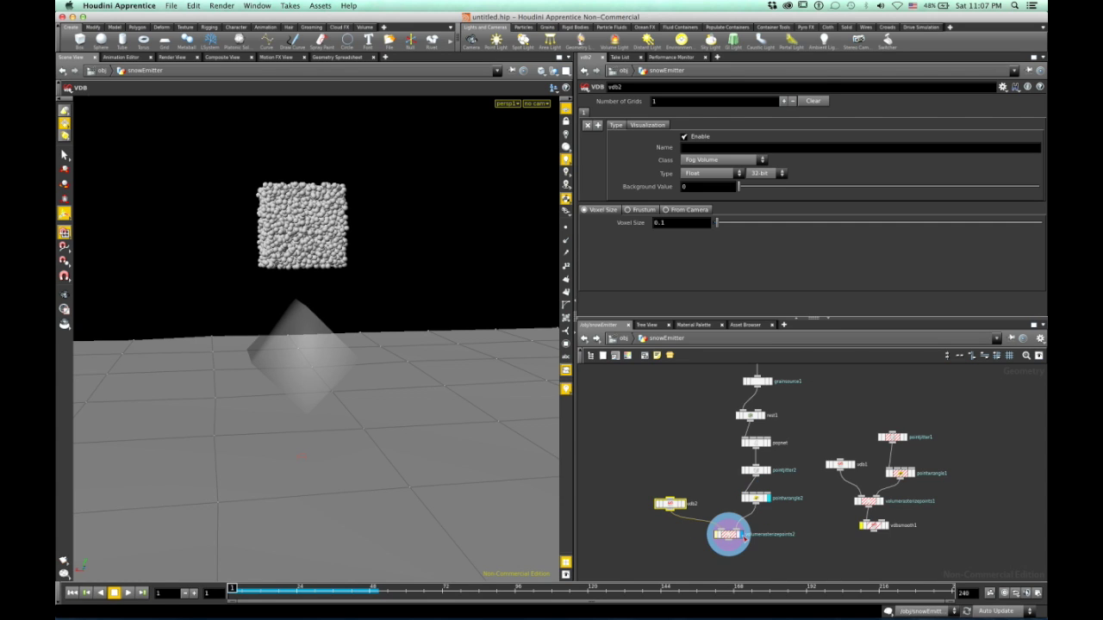
key("Escape")
left_click_drag(399, 364, 367, 333)
left_click_drag(422, 364, 344, 347)
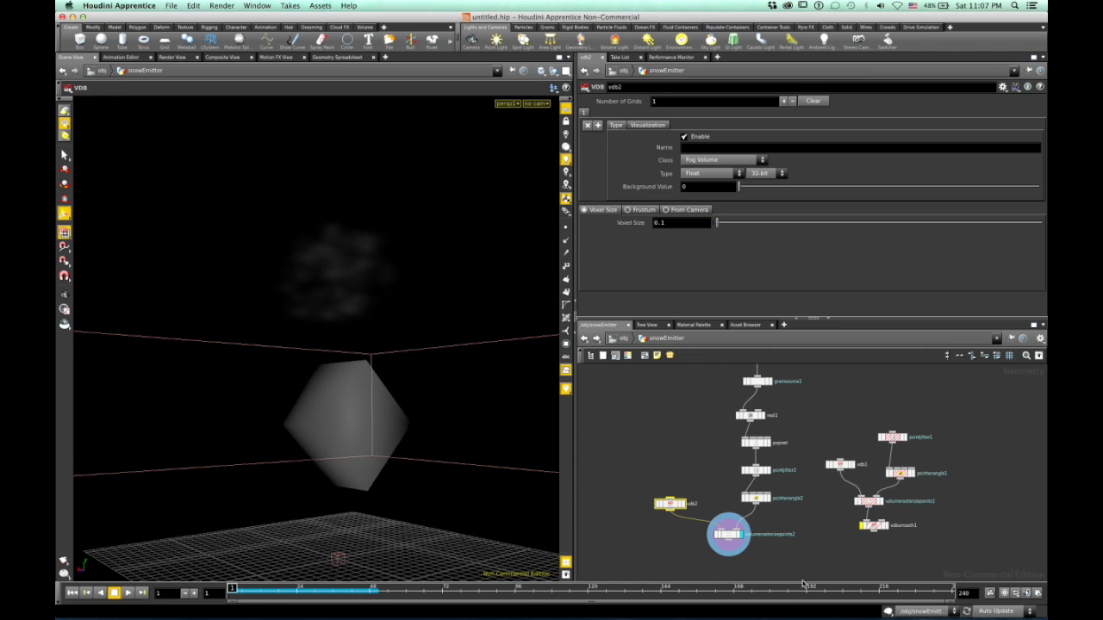
mouse_move(308, 398)
left_mouse_down()
mouse_move(311, 379)
mouse_move(303, 384)
mouse_move(329, 397)
left_mouse_up()
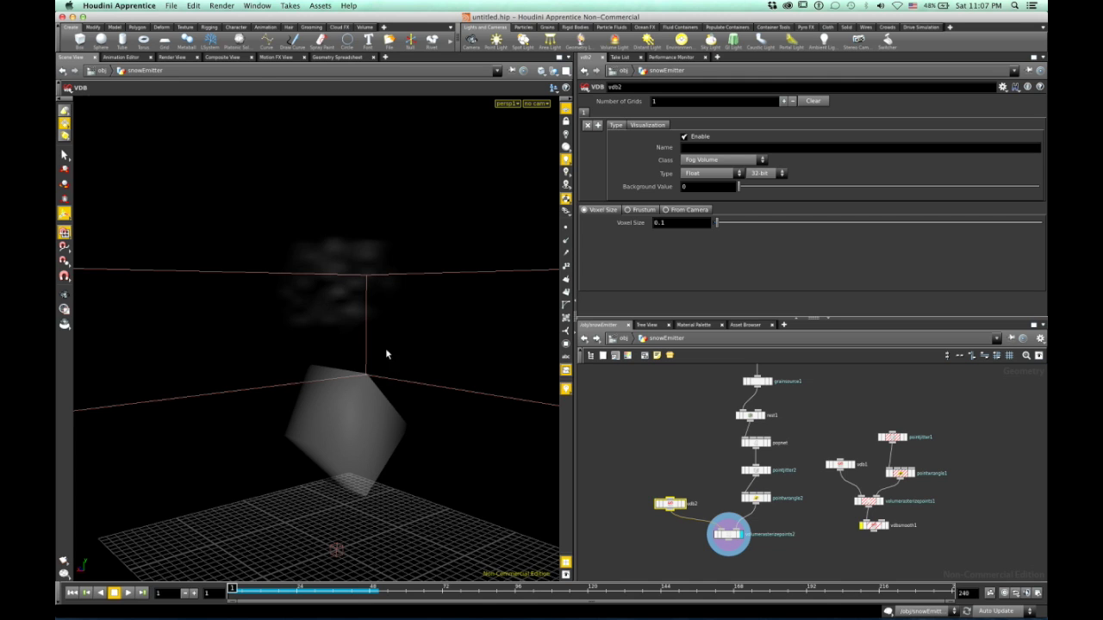
left_click_drag(386, 353, 359, 340)
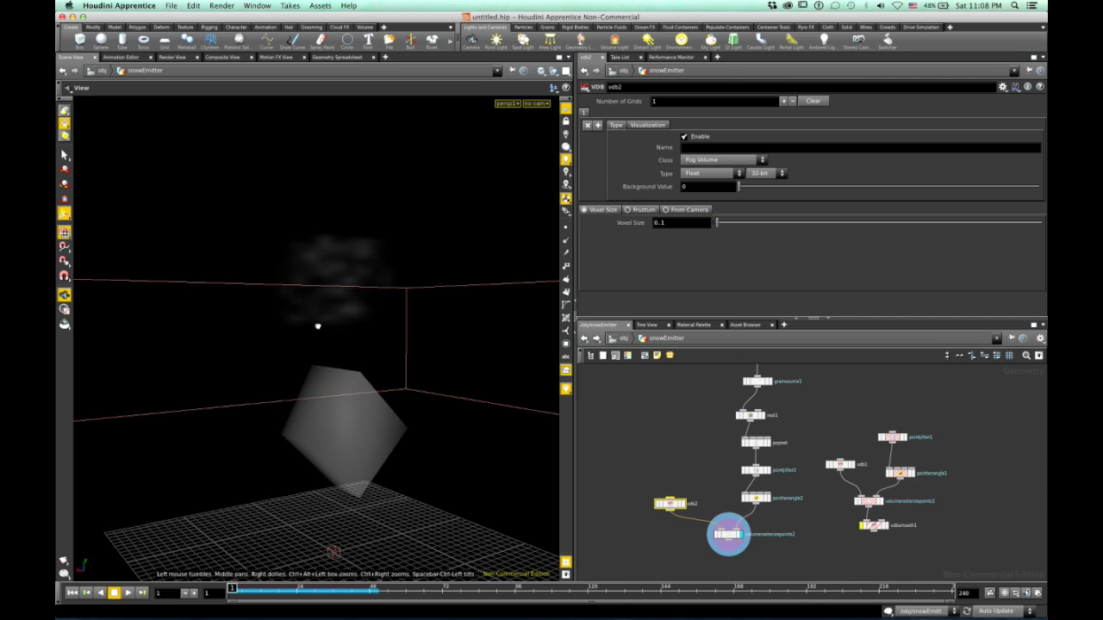
left_click_drag(318, 322, 418, 297)
middle_click_drag(307, 298, 305, 265, "alt")
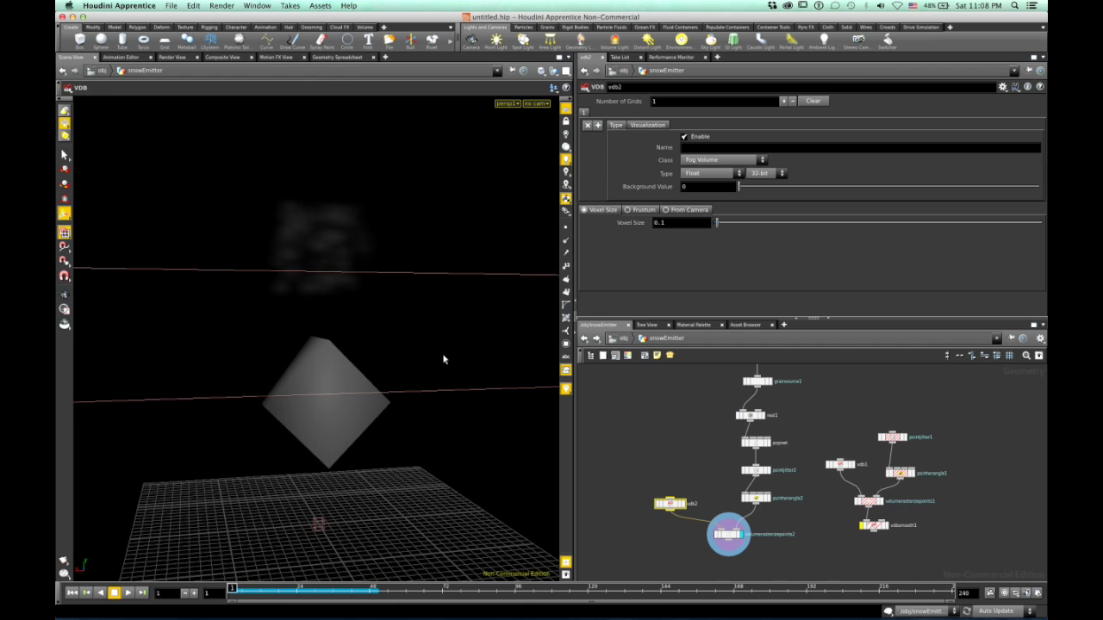
Set the Voxel Size of vdb2 to 0.01 and check the volume up close
left_click(694, 440)
left_click(681, 503)
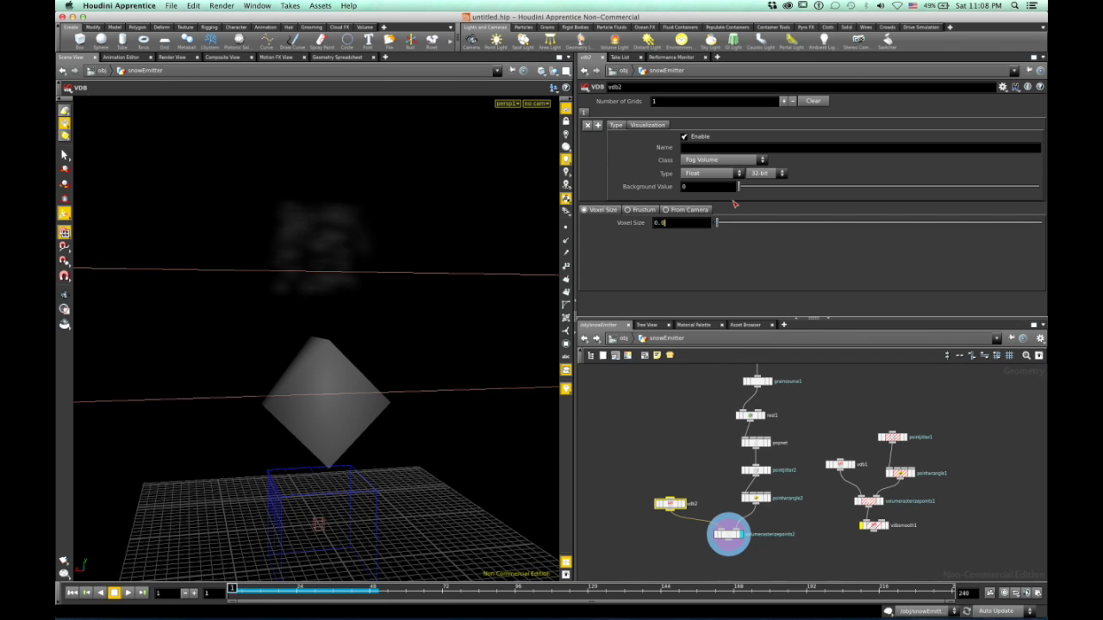
key("Escape")
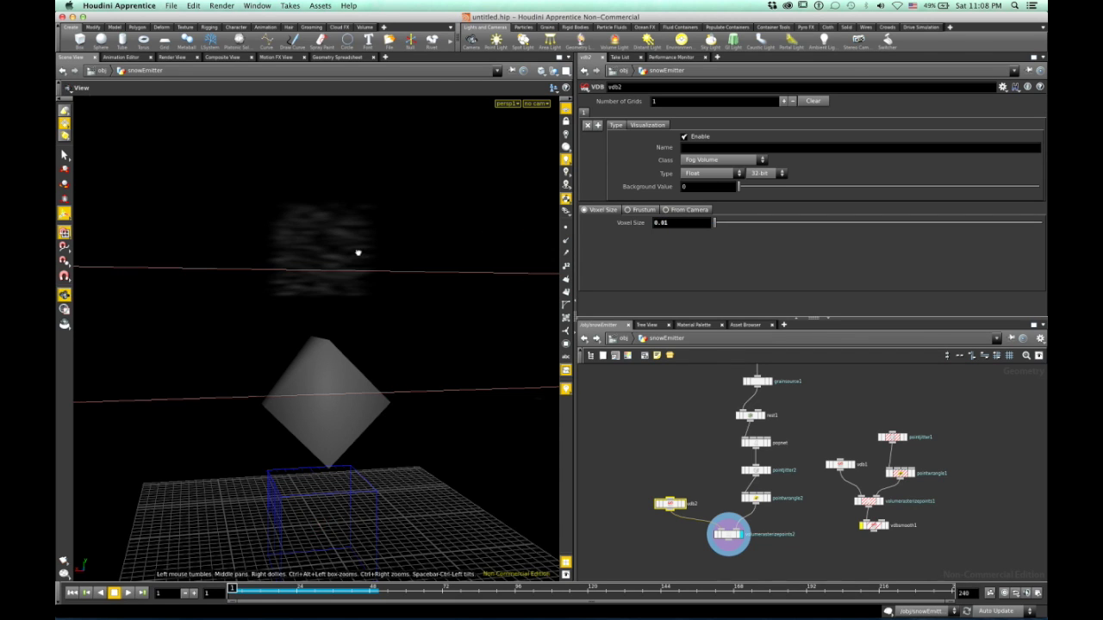
left_click_drag(357, 249, 411, 280)
right_click_drag(411, 280, 433, 284)
left_click_drag(345, 292, 323, 293)
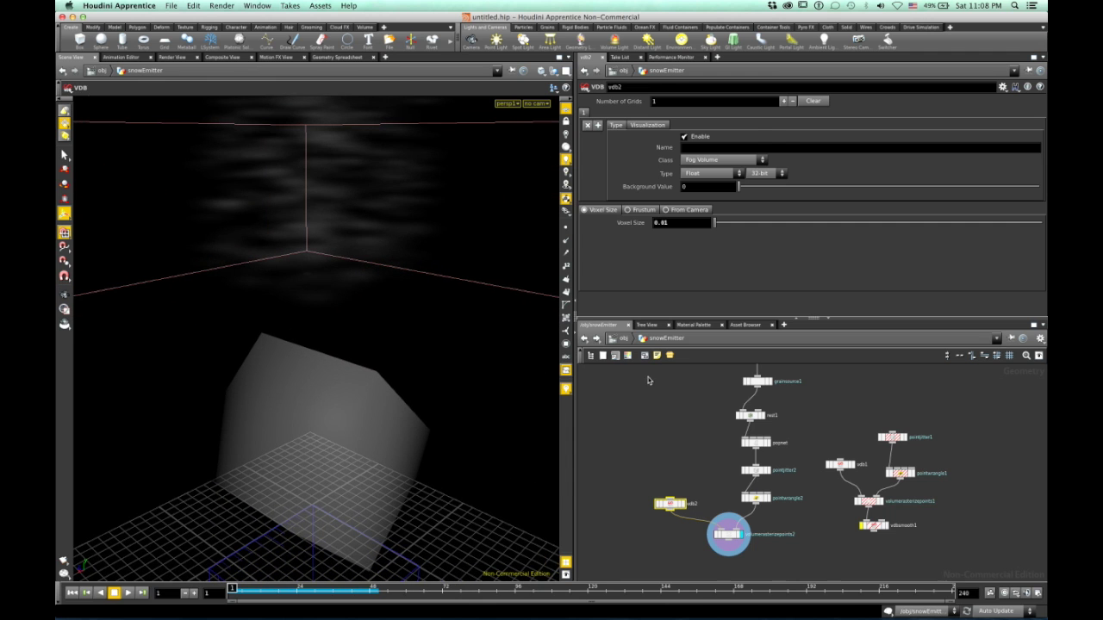
Go up to the object level to view the volume together with the box, and reopen the snowEmitter network
left_click(619, 339)
left_click_drag(400, 299, 502, 379)
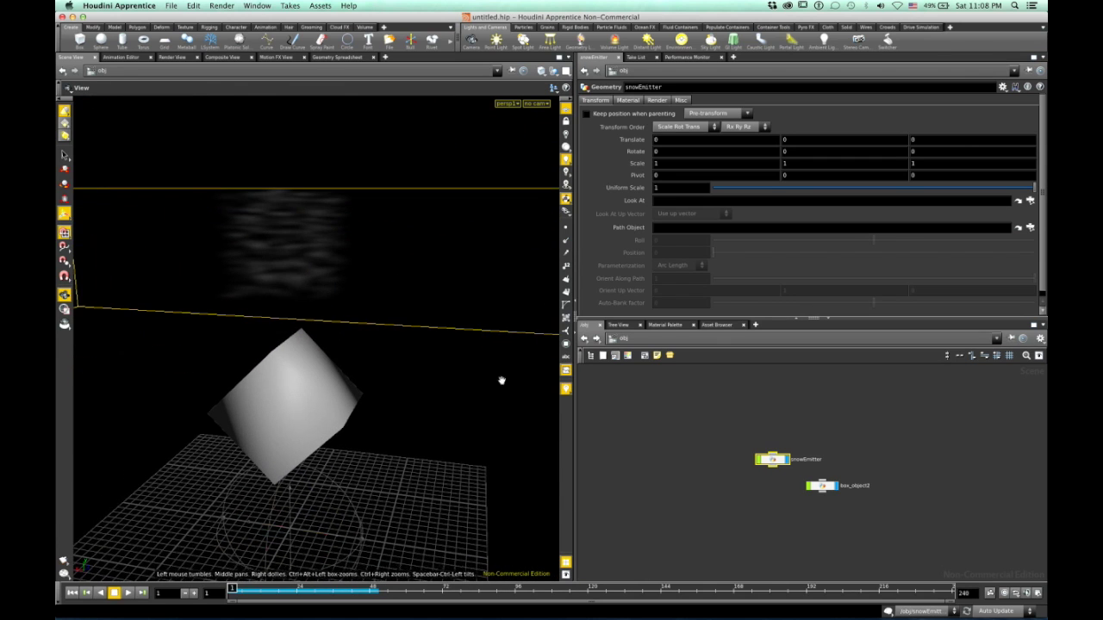
double_click(778, 461)
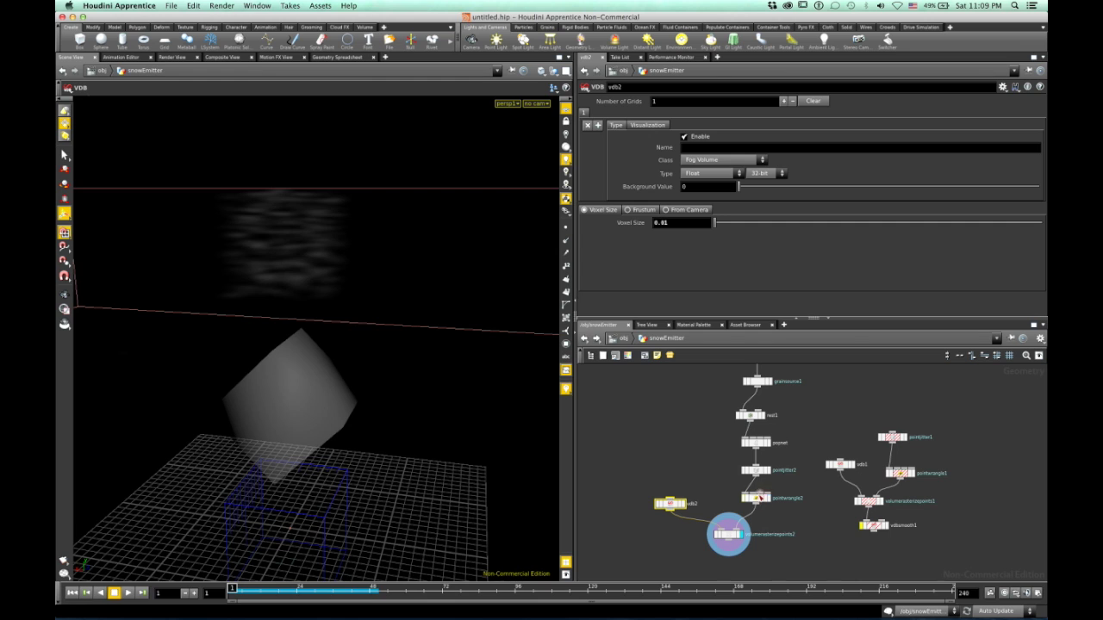
Open popnet inside snowEmitter and set the Particle Separation of popgrains1 to 0.04
middle_click_drag(795, 423, 780, 492)
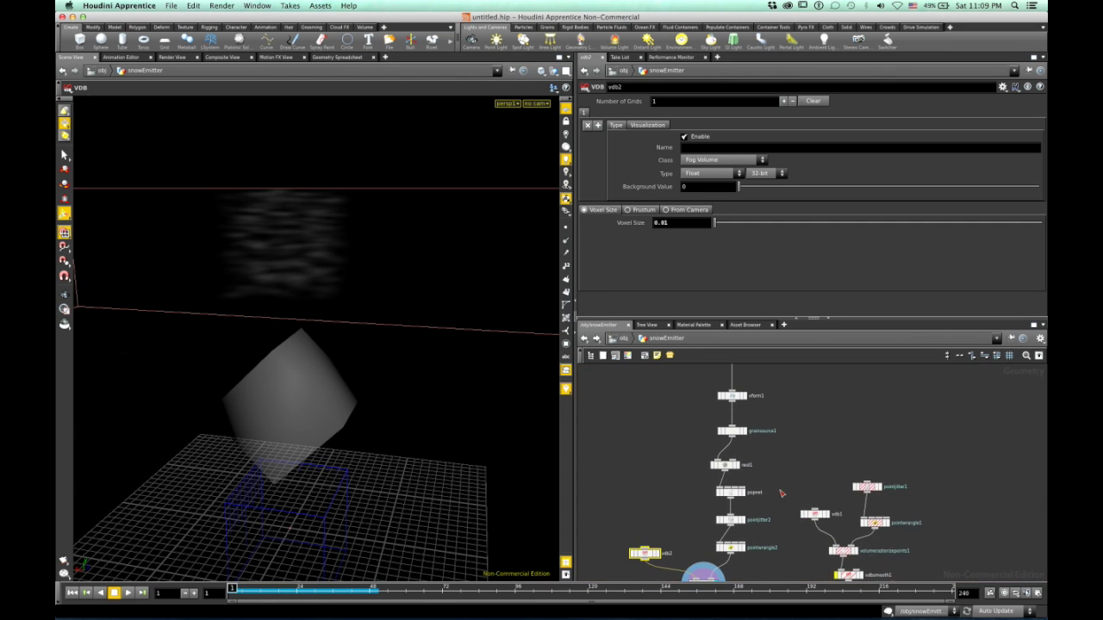
left_click(734, 493)
double_click(736, 492)
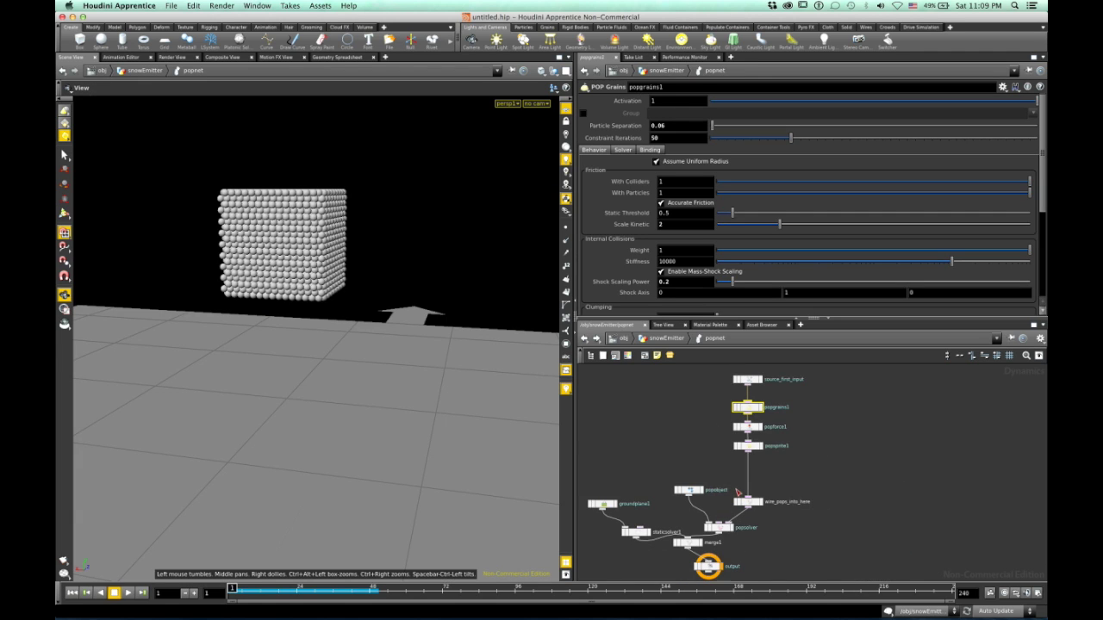
middle_click_drag(708, 473, 728, 436)
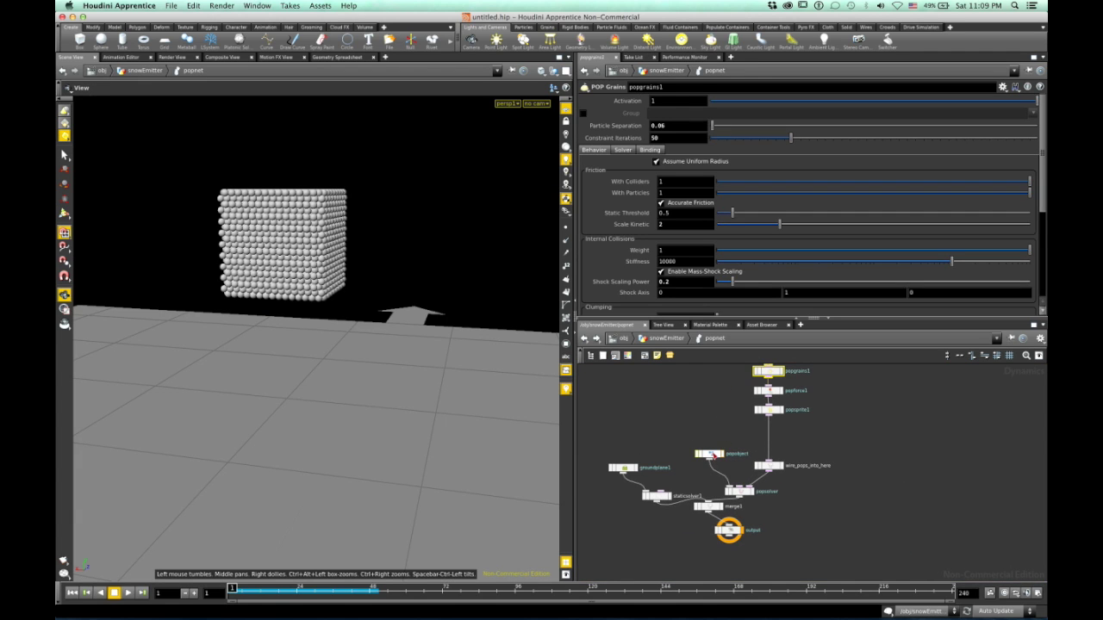
middle_click_drag(768, 393, 775, 430)
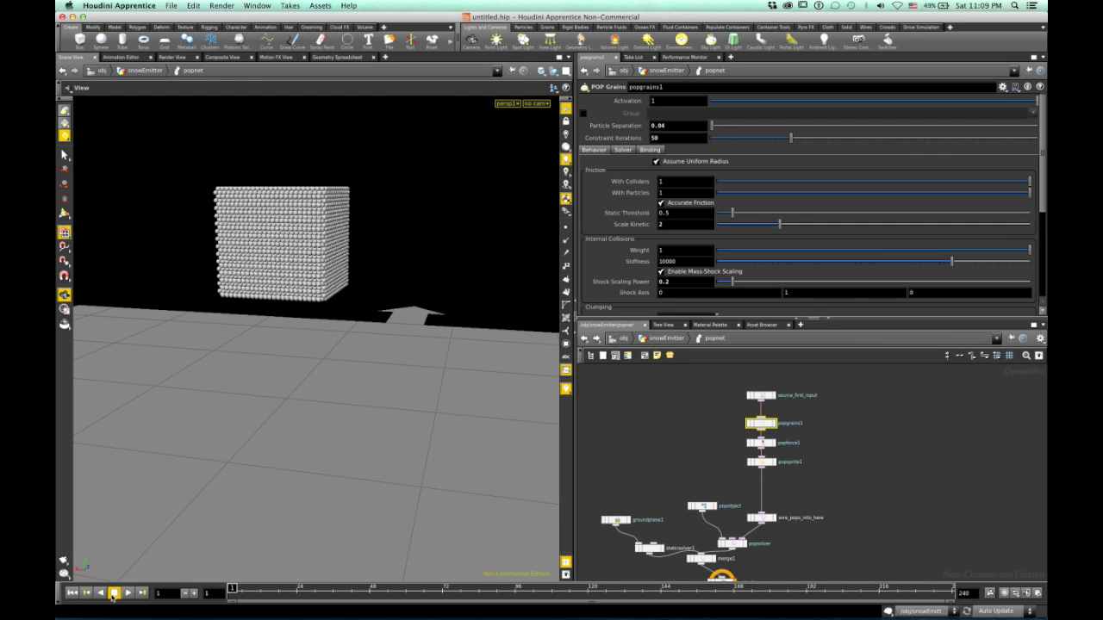
Return to the object level, play the simulation for a few frames, and rewind to the first frame
left_click(625, 337)
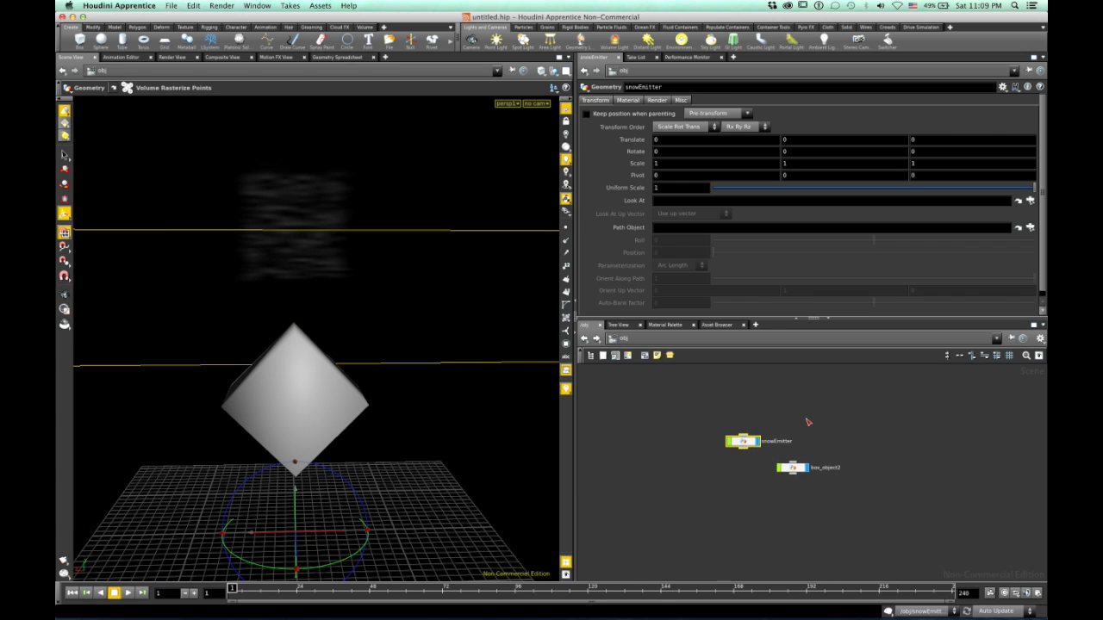
left_click_drag(447, 327, 526, 362)
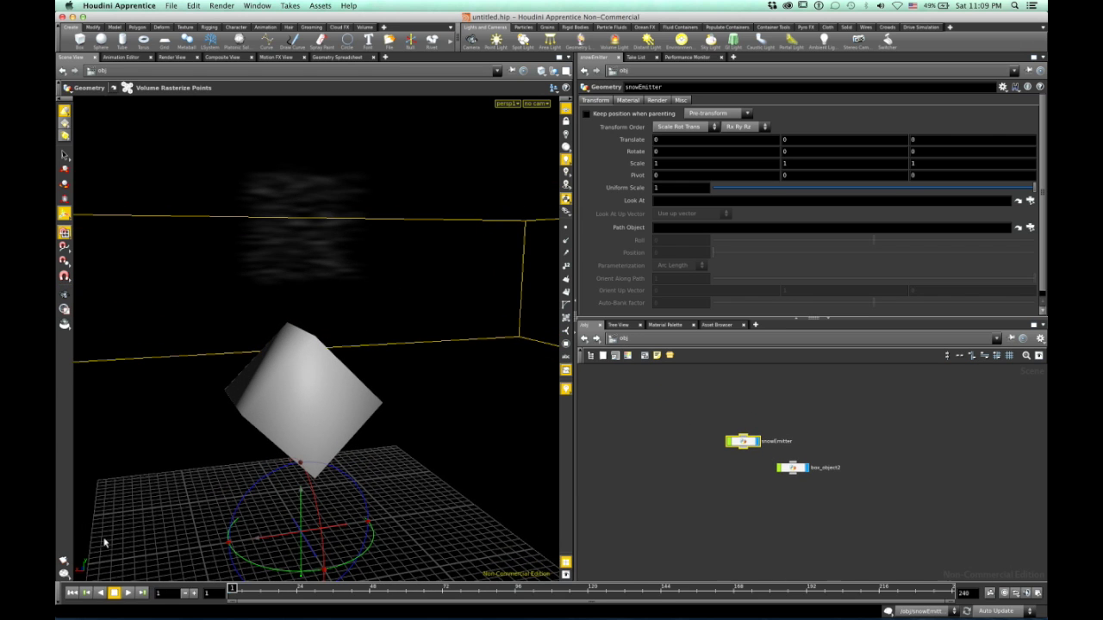
left_click(127, 593)
left_click(113, 593)
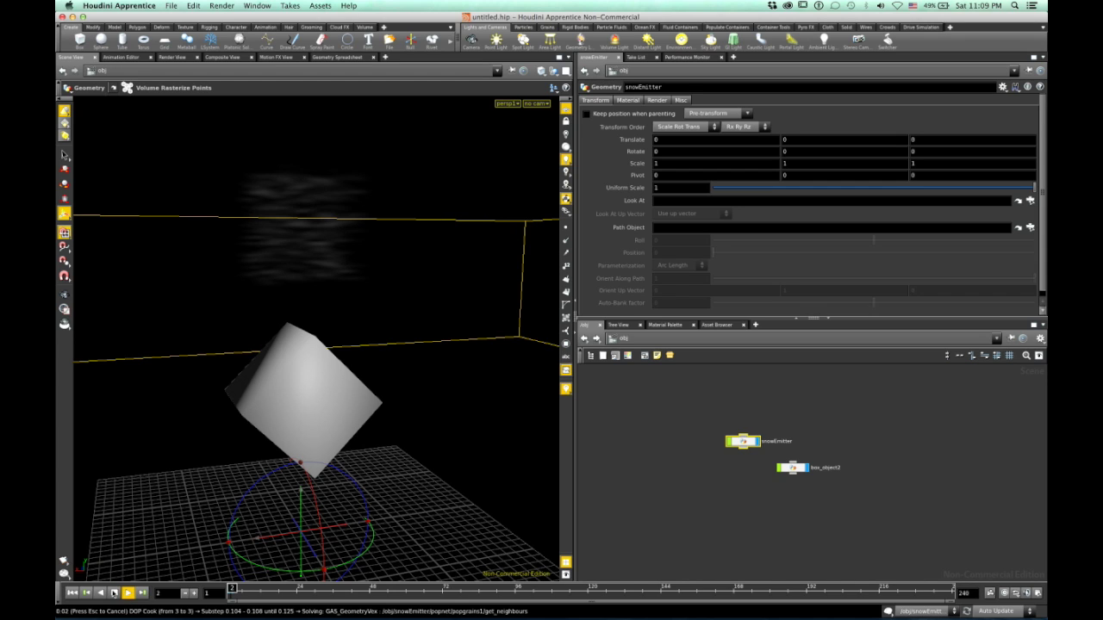
left_click_drag(233, 473, 307, 392, "alt")
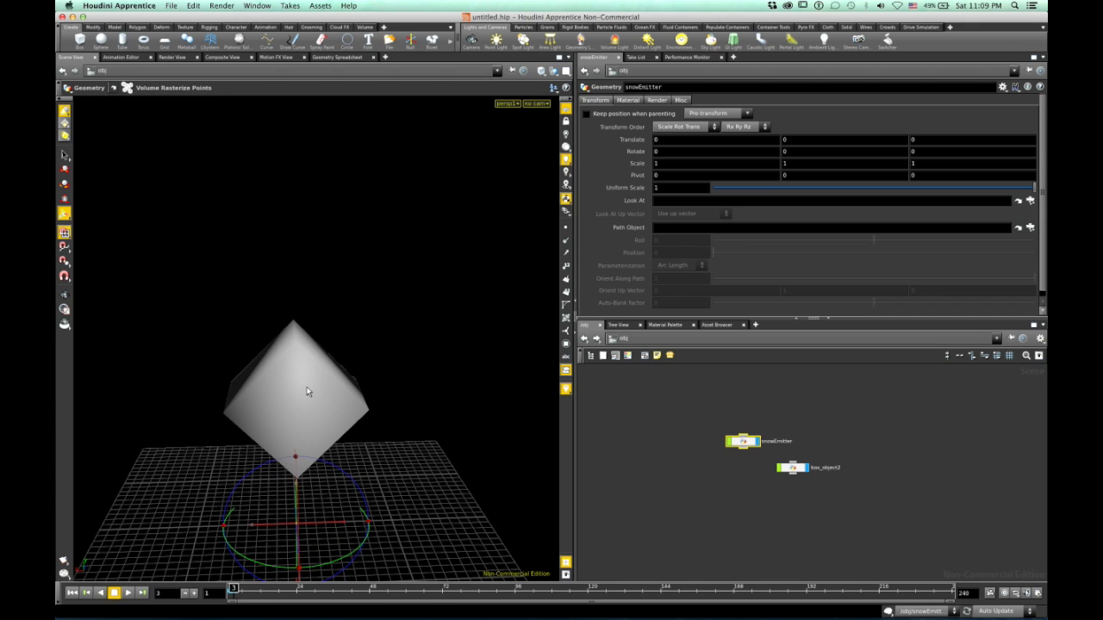
left_click(72, 593)
left_click(254, 394)
key("t")
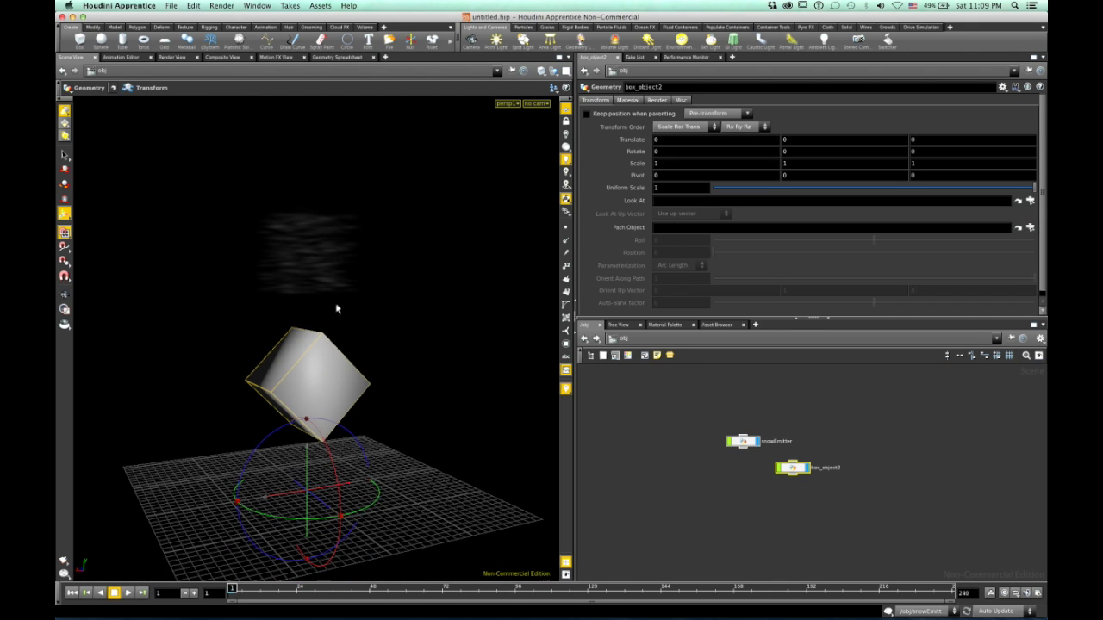
left_click(701, 506)
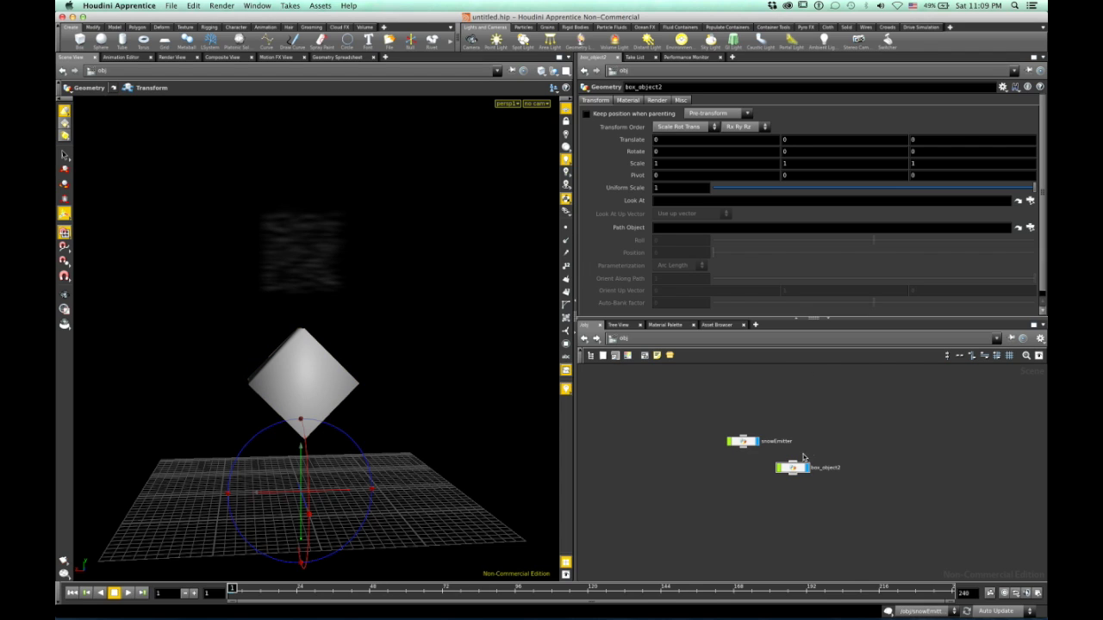
key("Tab")
type("grid")
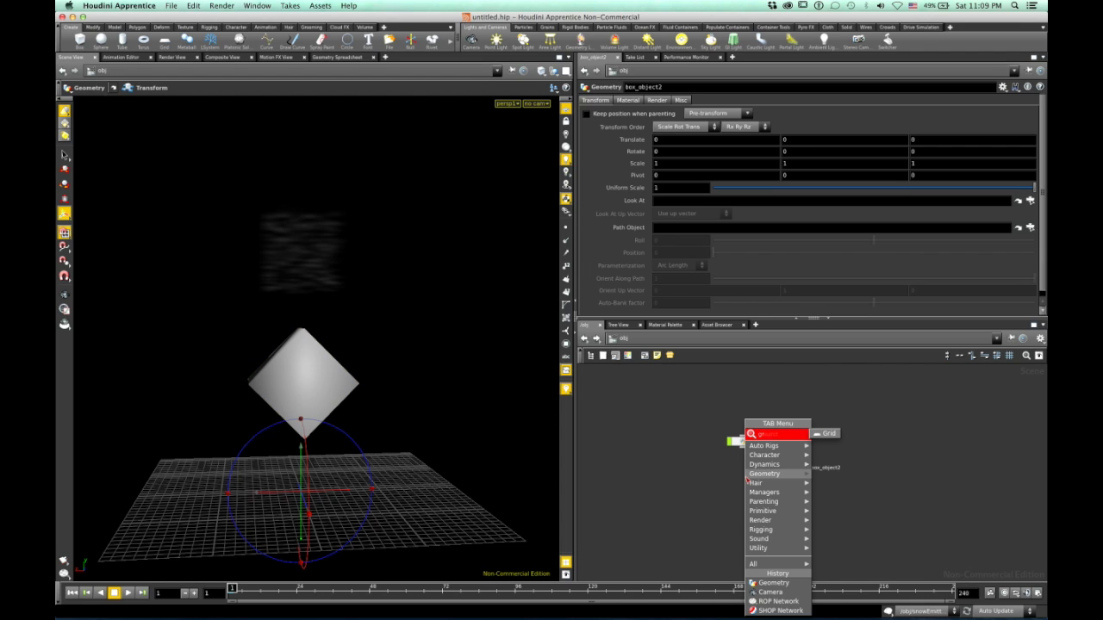
key("BackSpace")
key("BackSpace")
key("BackSpace")
key("BackSpace")
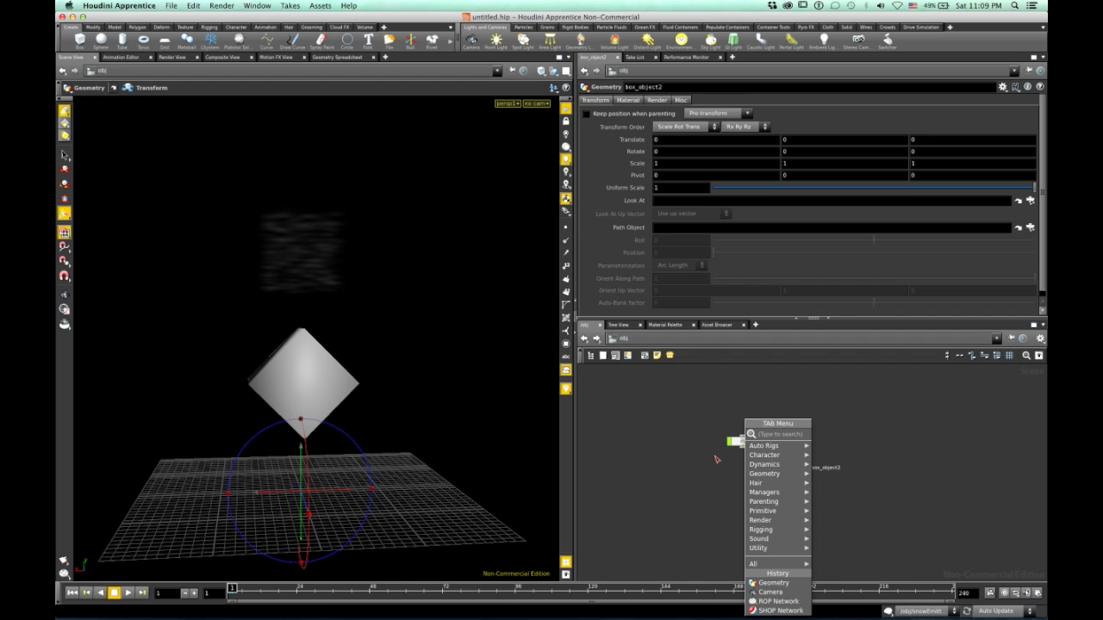
key("Escape")
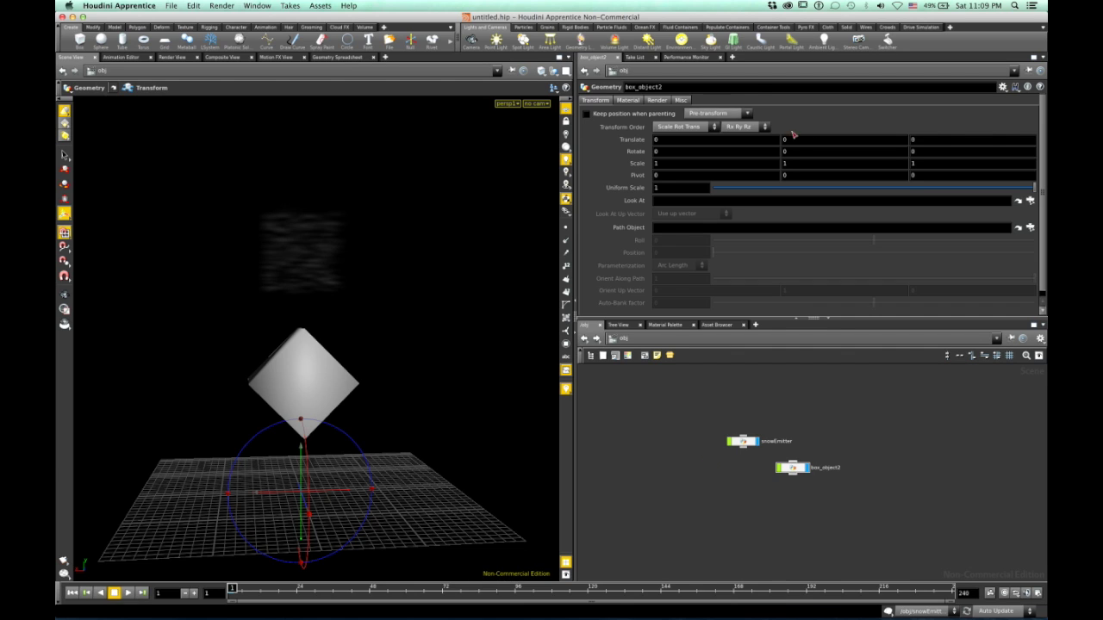
Add a rigid body ground plane to the scene and make box_object2 a static object
left_click(573, 28)
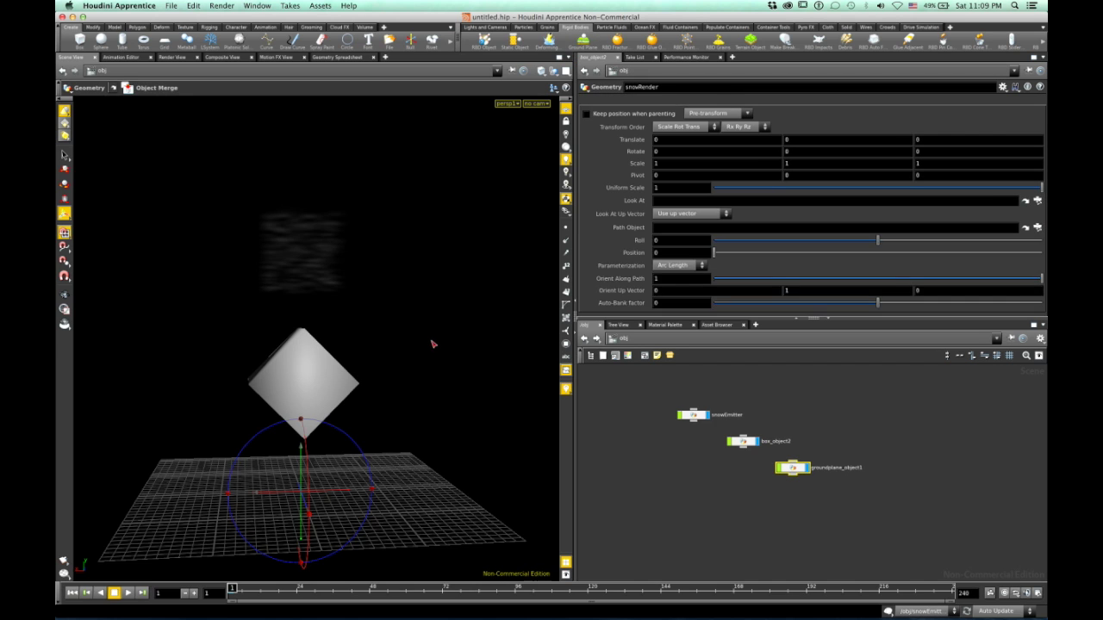
left_click_drag(387, 340, 411, 354, "alt")
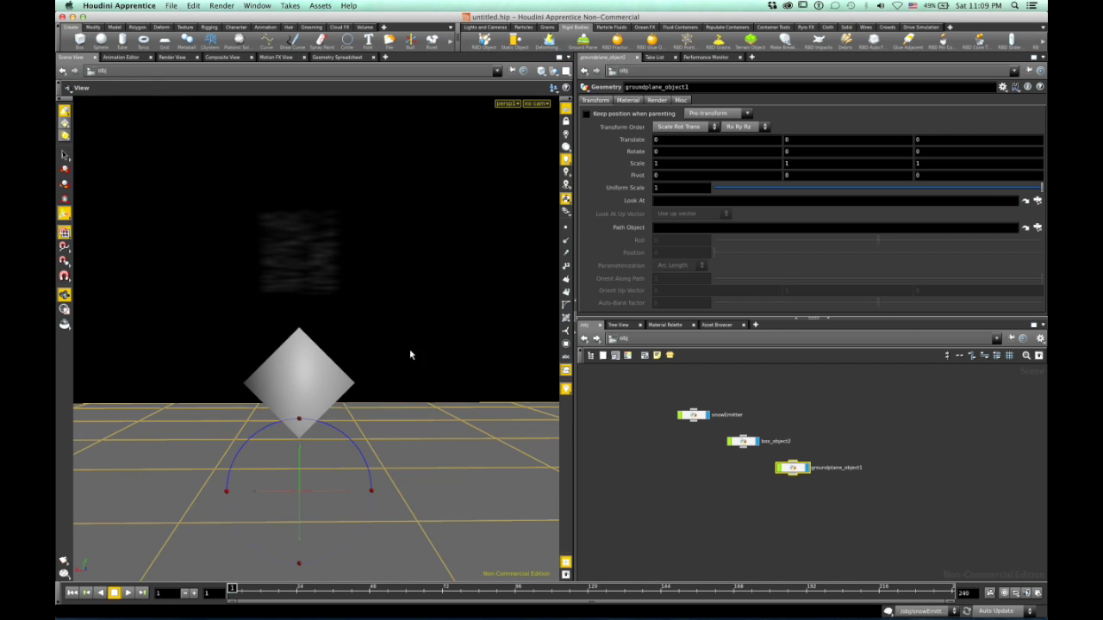
left_click(743, 442)
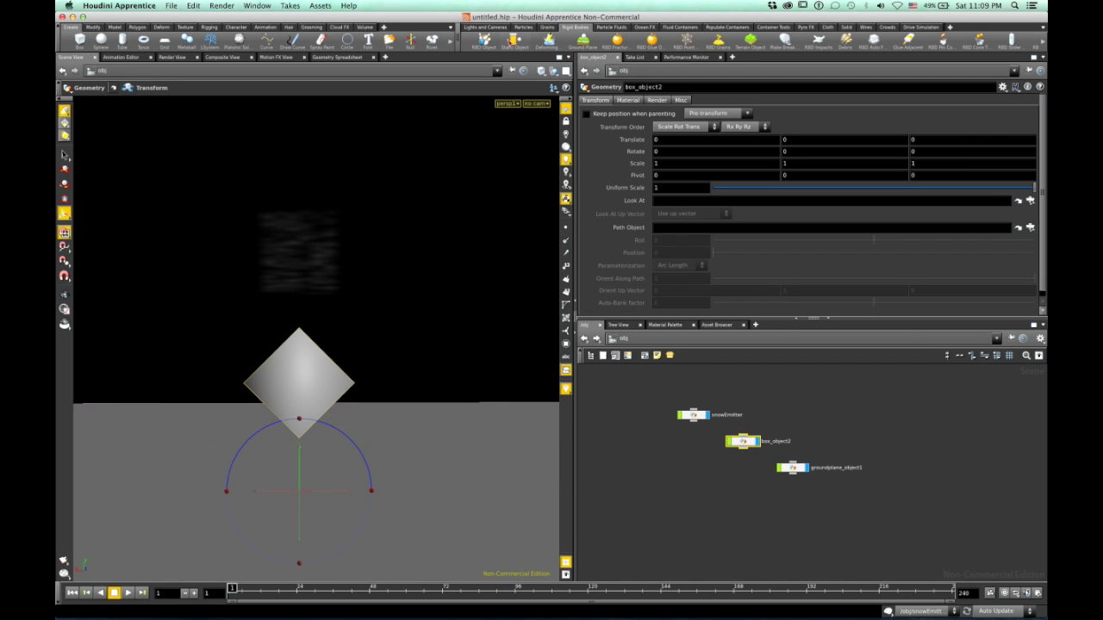
left_click(515, 40)
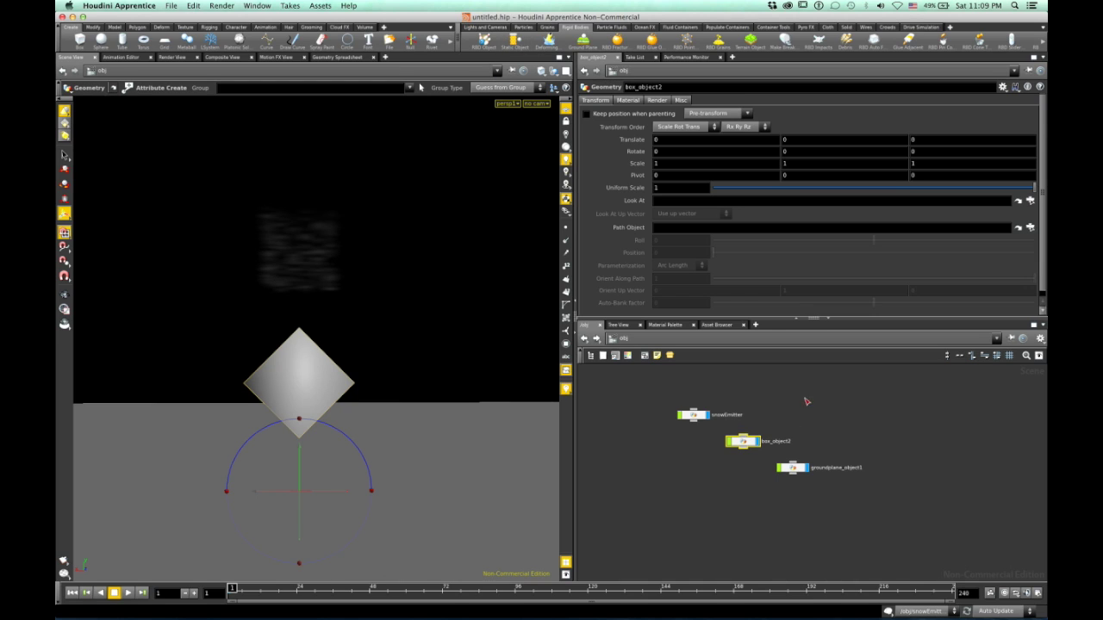
Open the snowEmitter network and inspect its nodes and the scene with the ground plane from another angle
double_click(693, 415)
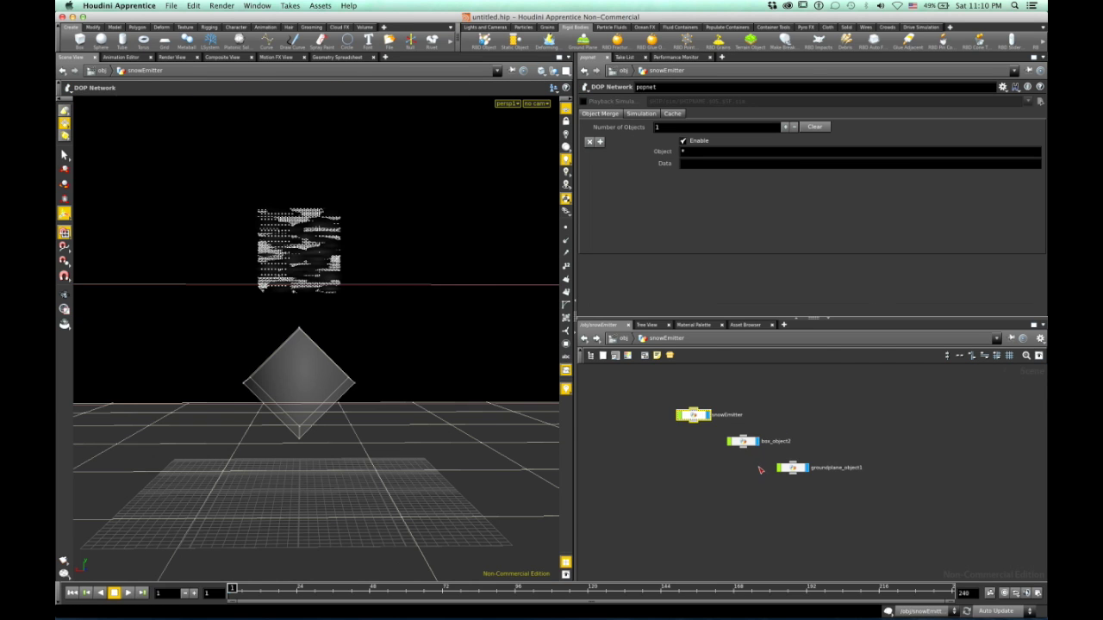
scroll(818, 495, "down", 3)
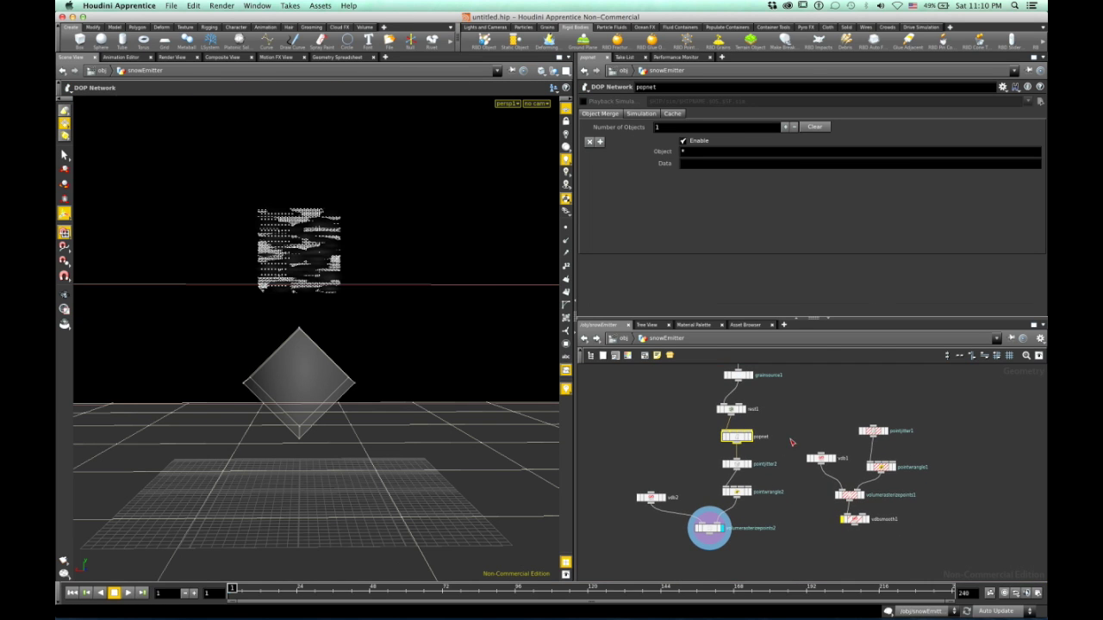
scroll(791, 442, "up", 2)
key("Escape")
left_click_drag(130, 364, 341, 452)
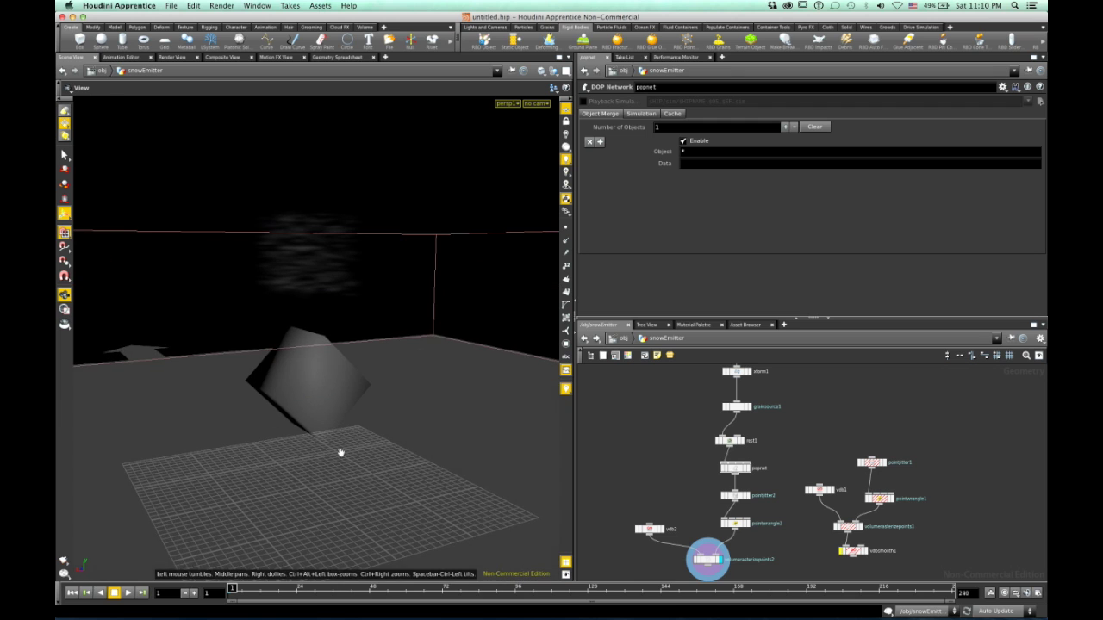
key("Return")
left_click_drag(374, 393, 448, 362)
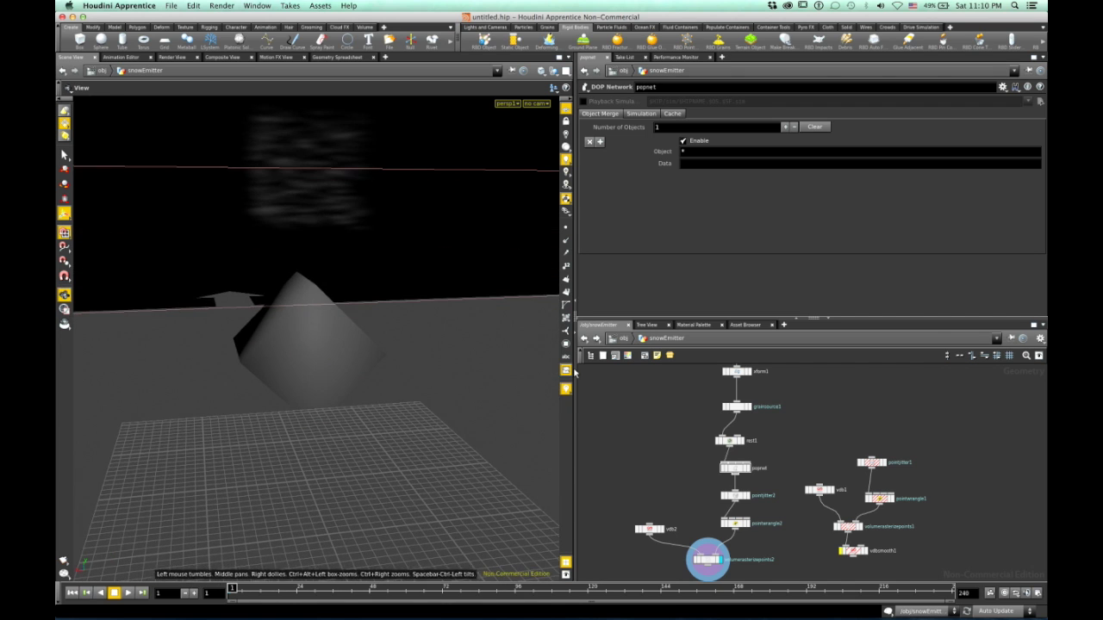
Open popnet inside snowEmitter and move the box_object2 node up, clear of the solver nodes
left_click(622, 337)
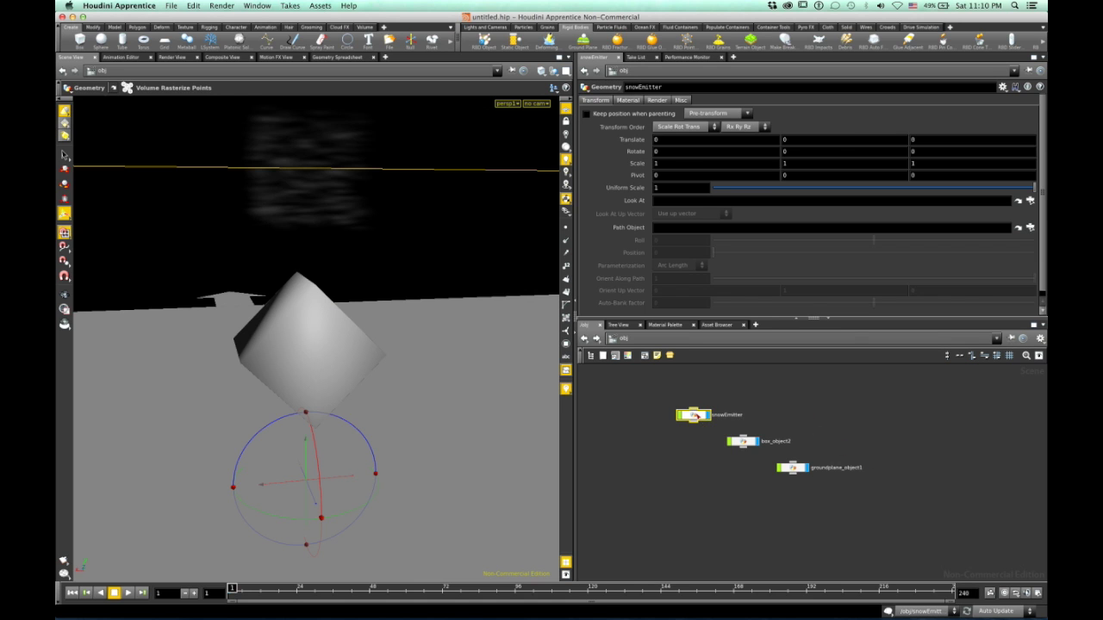
double_click(695, 415)
double_click(734, 467)
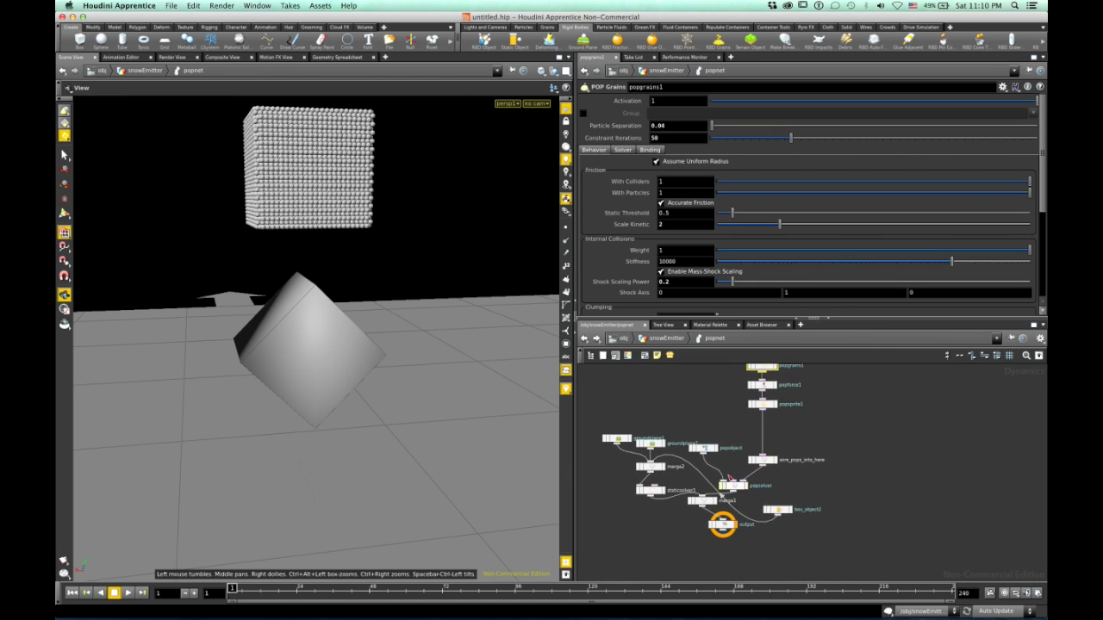
scroll(783, 494, "up", 2)
left_click_drag(773, 521, 684, 401)
middle_click_drag(714, 417, 738, 466)
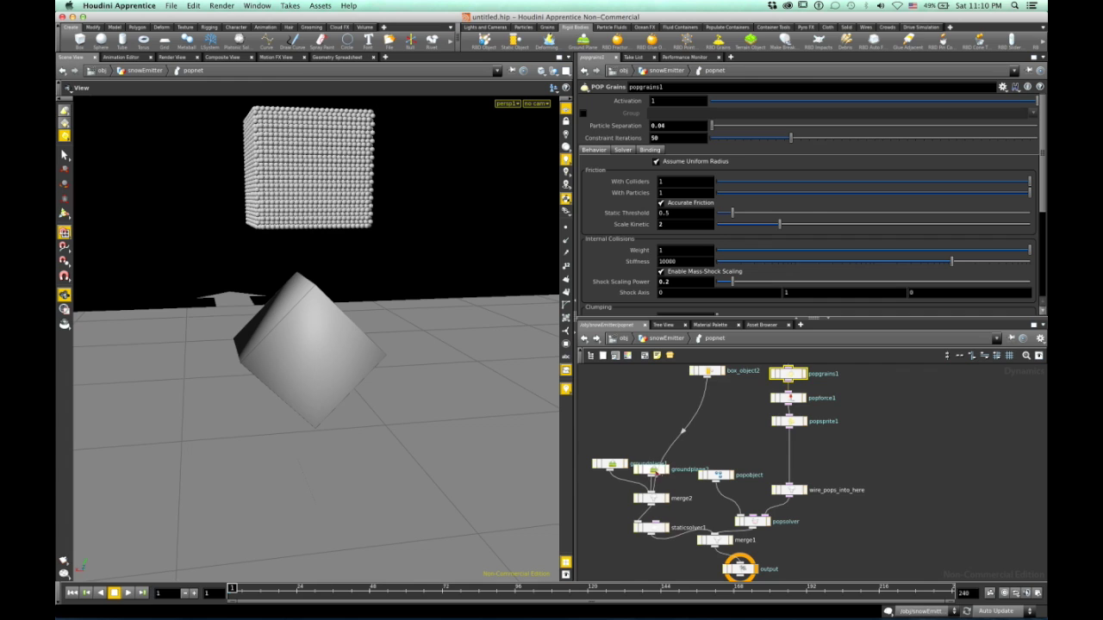
Delete the duplicate groundplane2 node from popnet and shift box_object2 away from the particle chain
left_click_drag(652, 474, 651, 435)
left_click(650, 429)
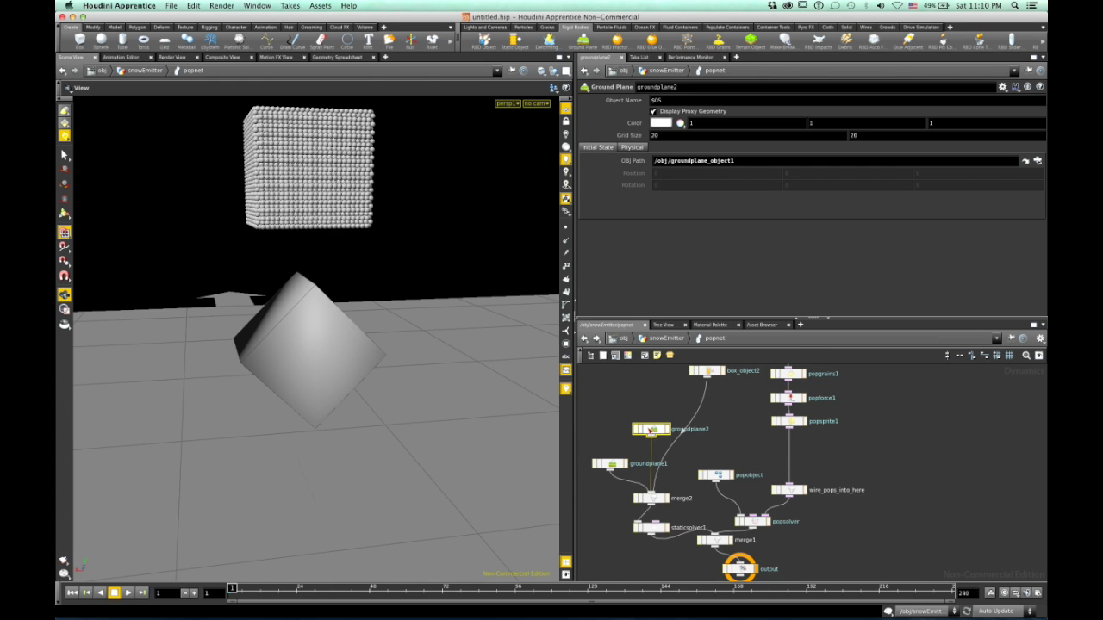
key("Delete")
middle_click_drag(729, 423, 709, 462)
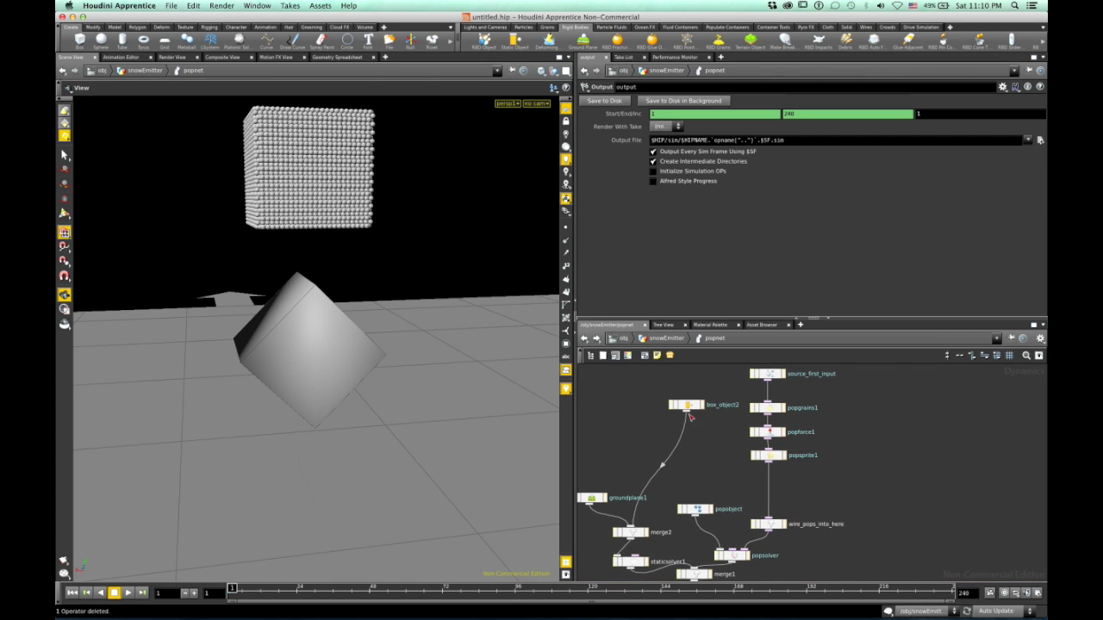
left_click_drag(691, 411, 668, 413)
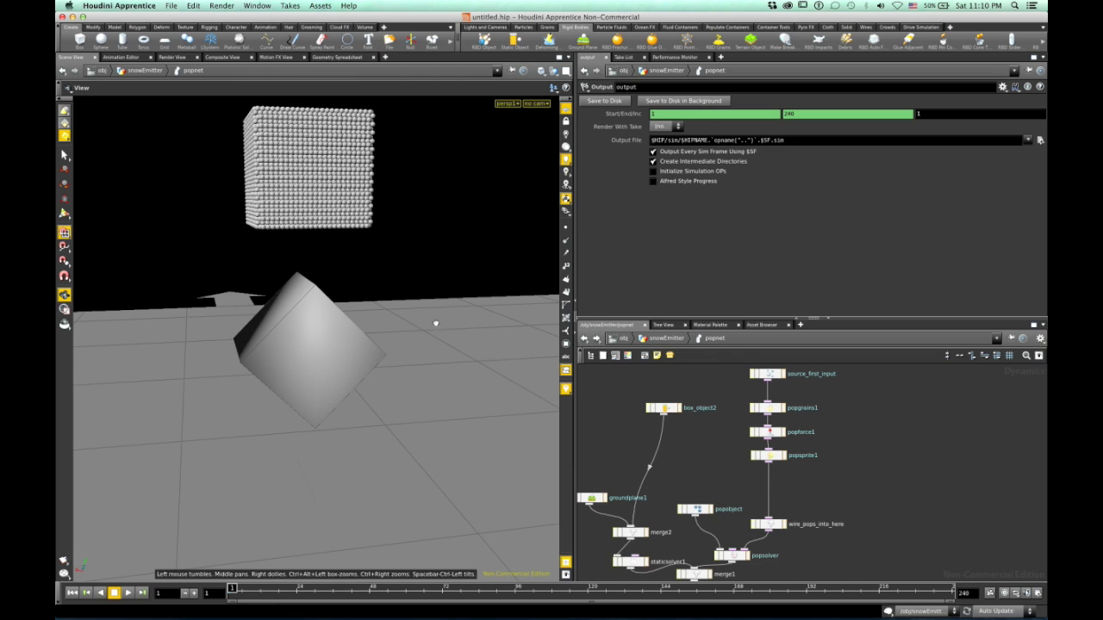
left_click_drag(433, 319, 311, 336)
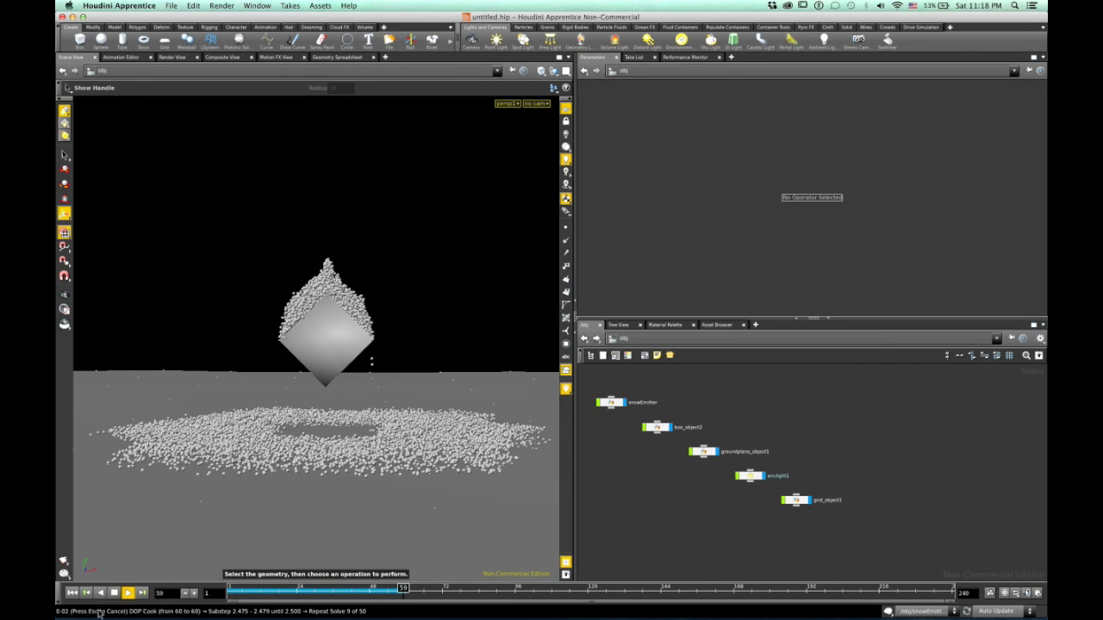
Stop the simulation playback and return to the first frame
left_click(114, 592)
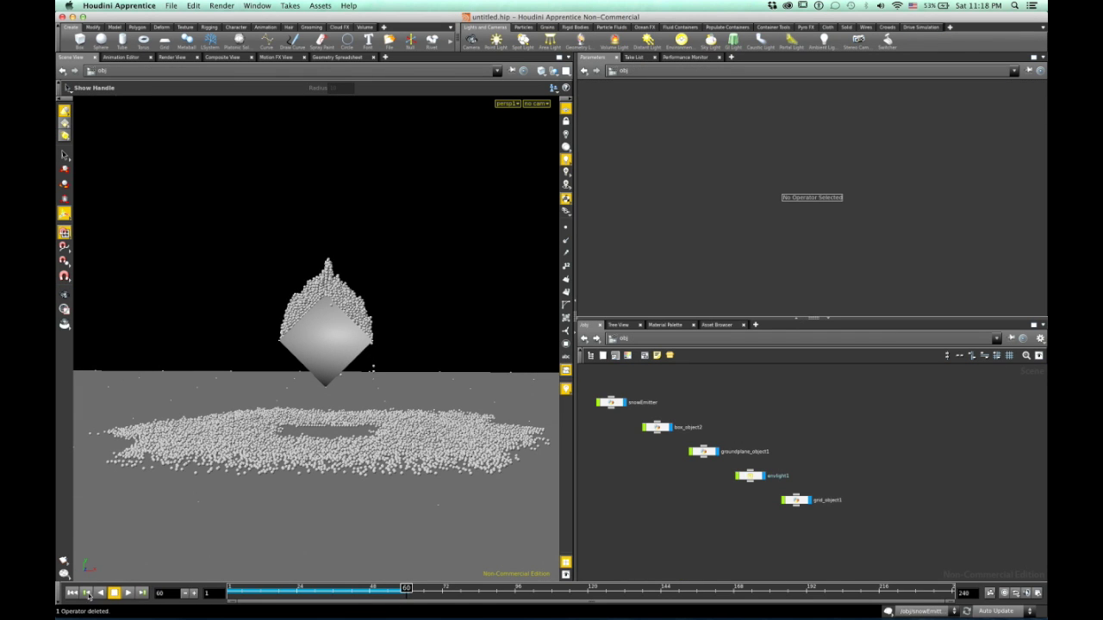
left_click(72, 594)
key("Escape")
left_click_drag(301, 325, 413, 313)
key("Escape")
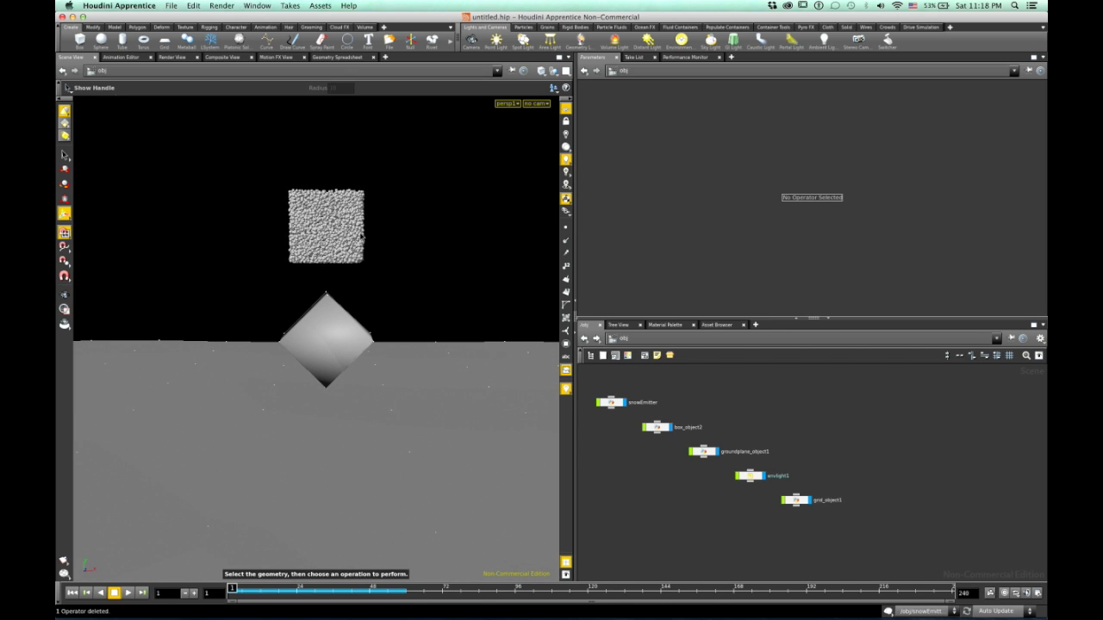
Examine the jittered grain block, the box and the ground plane from several angles at the first frame
left_click_drag(370, 243, 352, 298)
scroll(357, 296, "up", 5)
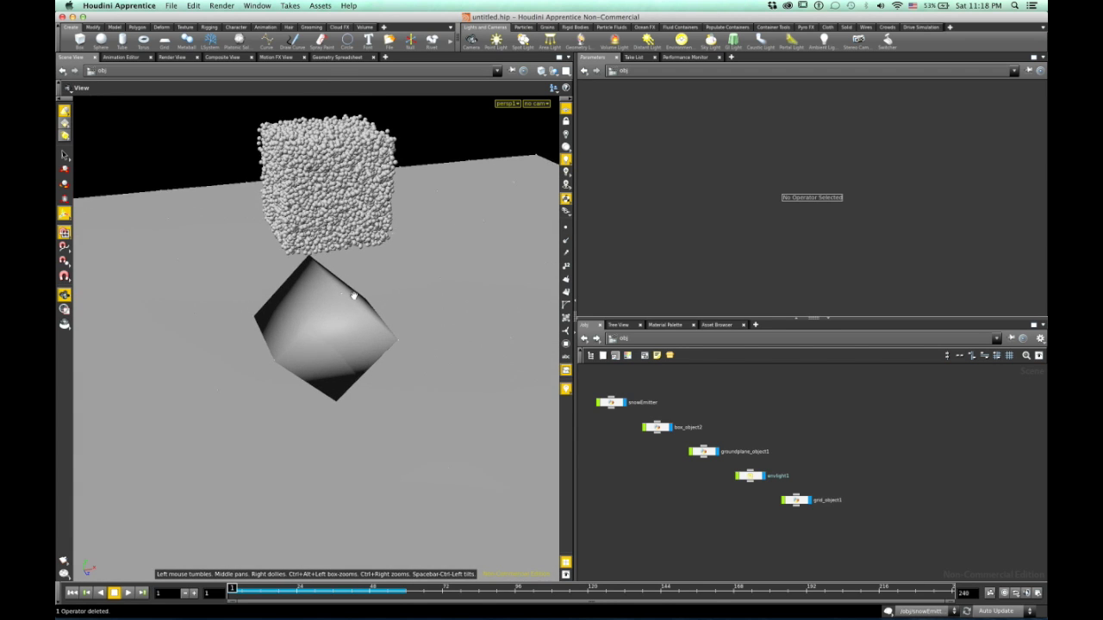
left_click_drag(351, 119, 383, 226)
scroll(410, 338, "down", 3)
scroll(384, 285, "down", 2)
left_click_drag(385, 280, 382, 264)
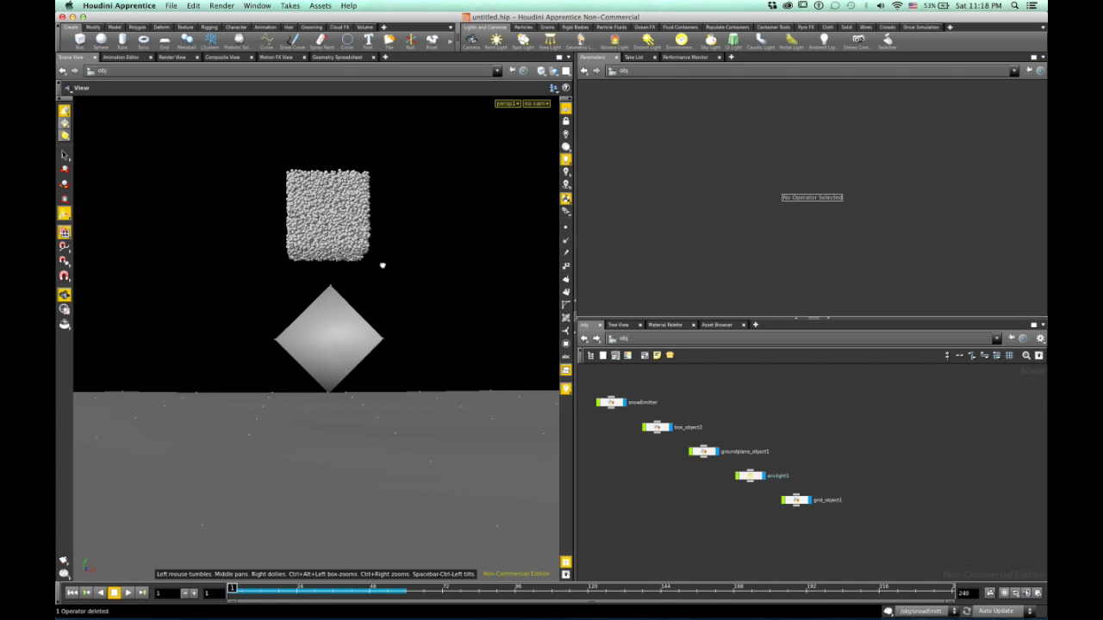
scroll(325, 363, "down", 2)
scroll(325, 363, "down", 1)
left_click_drag(324, 363, 298, 369, "alt")
left_click_drag(194, 468, 235, 451, "alt")
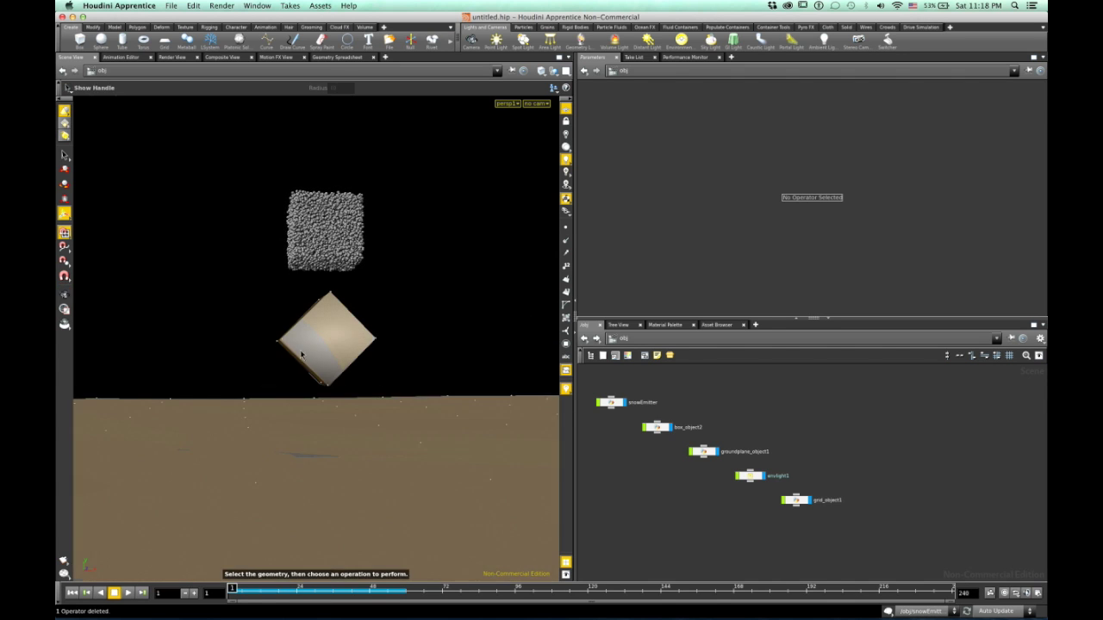
Play back the cached simulation, stop it, scrub to frame 48 and view the fallen grains at an angle
left_click(127, 594)
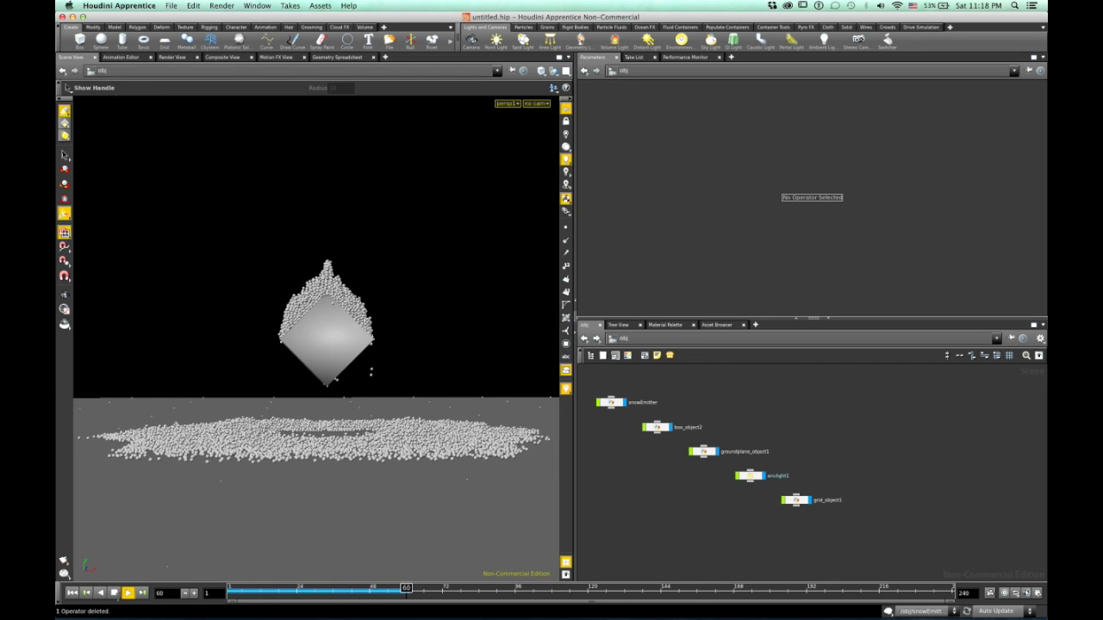
left_click(114, 592)
left_click(260, 588)
left_click_drag(260, 588, 372, 590)
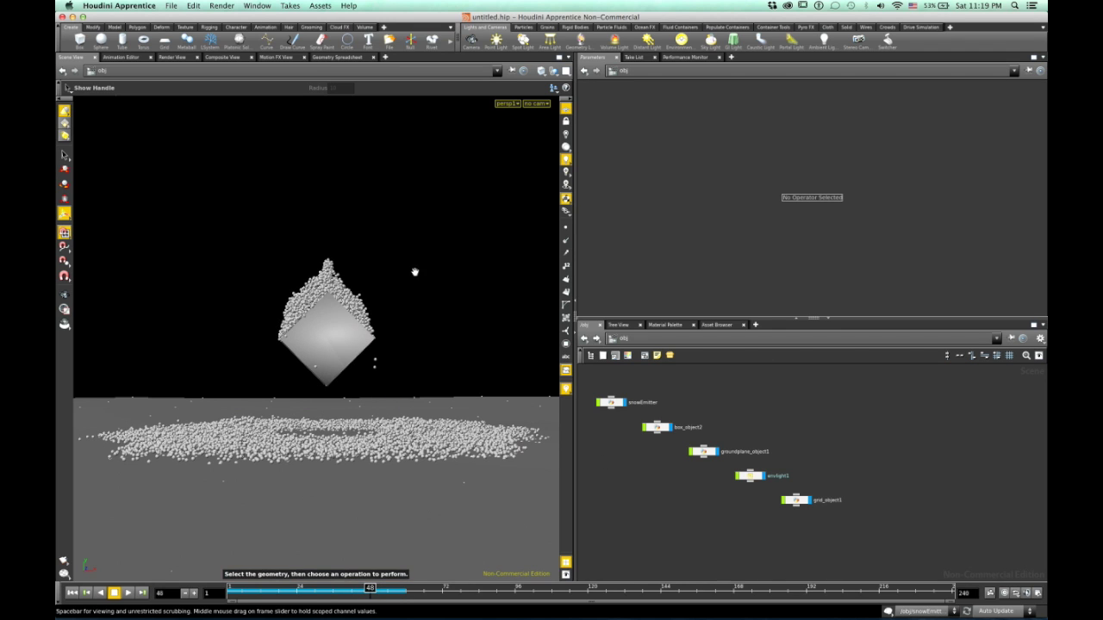
key("Escape")
left_click_drag(415, 272, 385, 283)
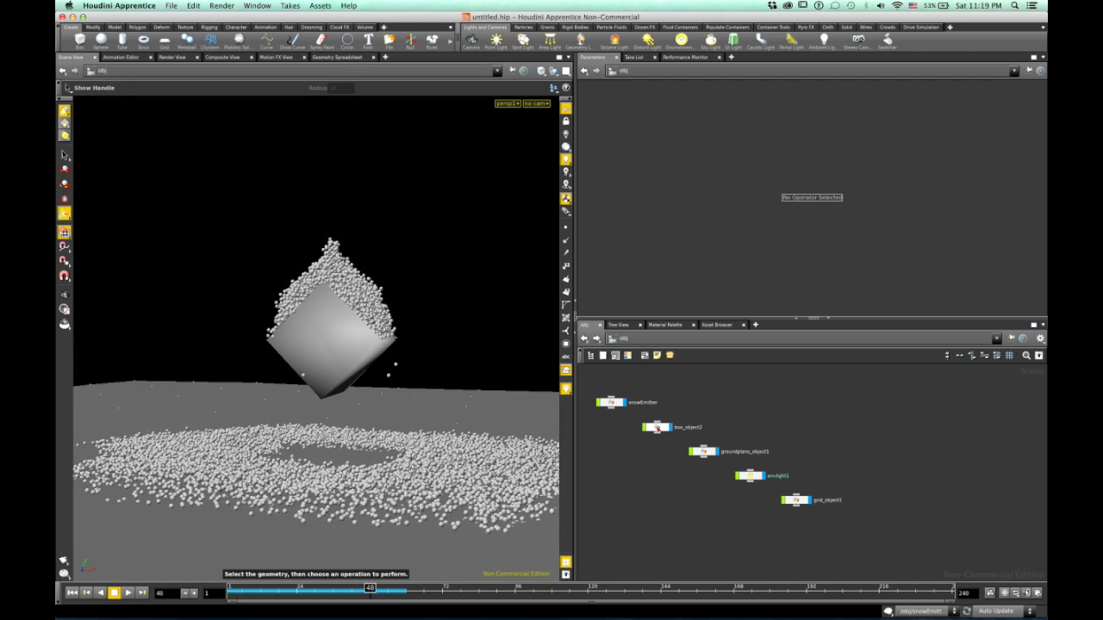
Open popnet inside snowEmitter to review its node layout, and return to the object level
double_click(616, 403)
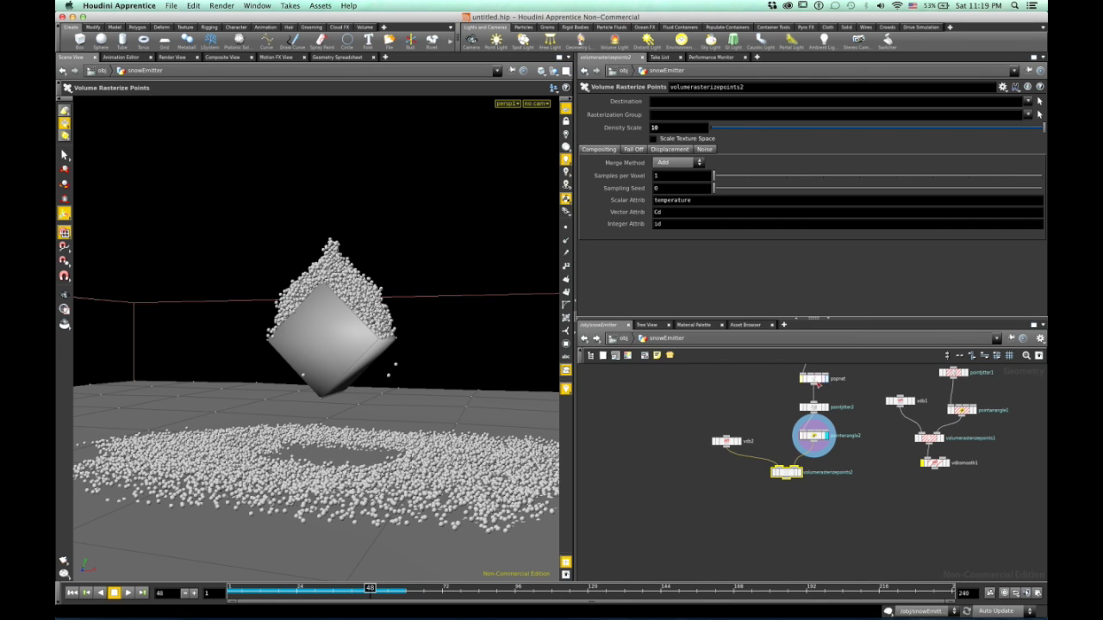
double_click(816, 381)
key("h")
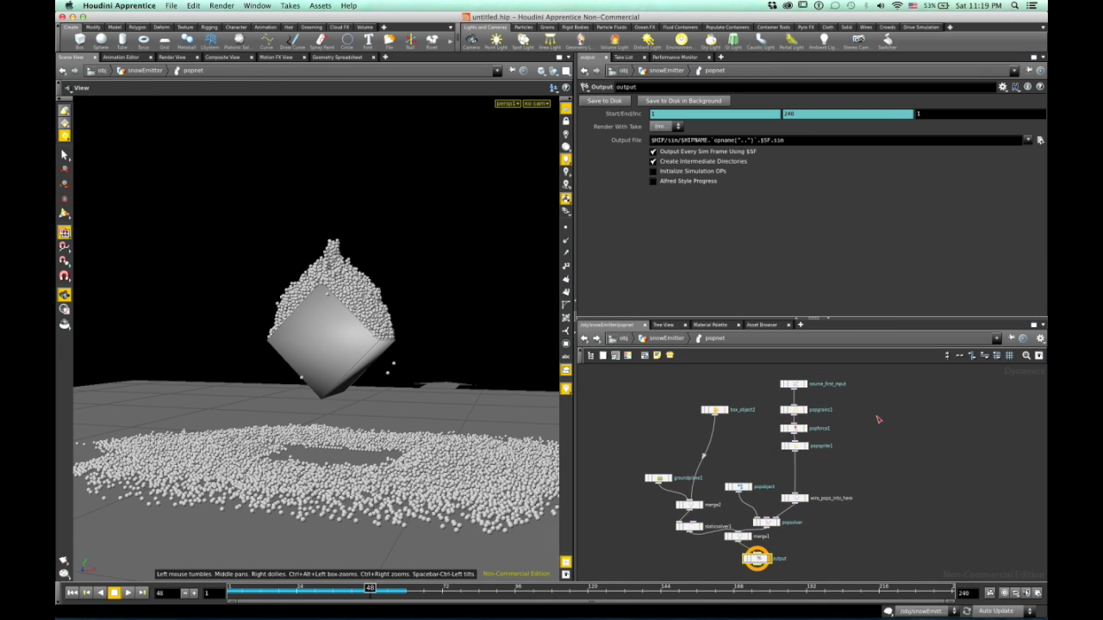
scroll(728, 552, "up", 2)
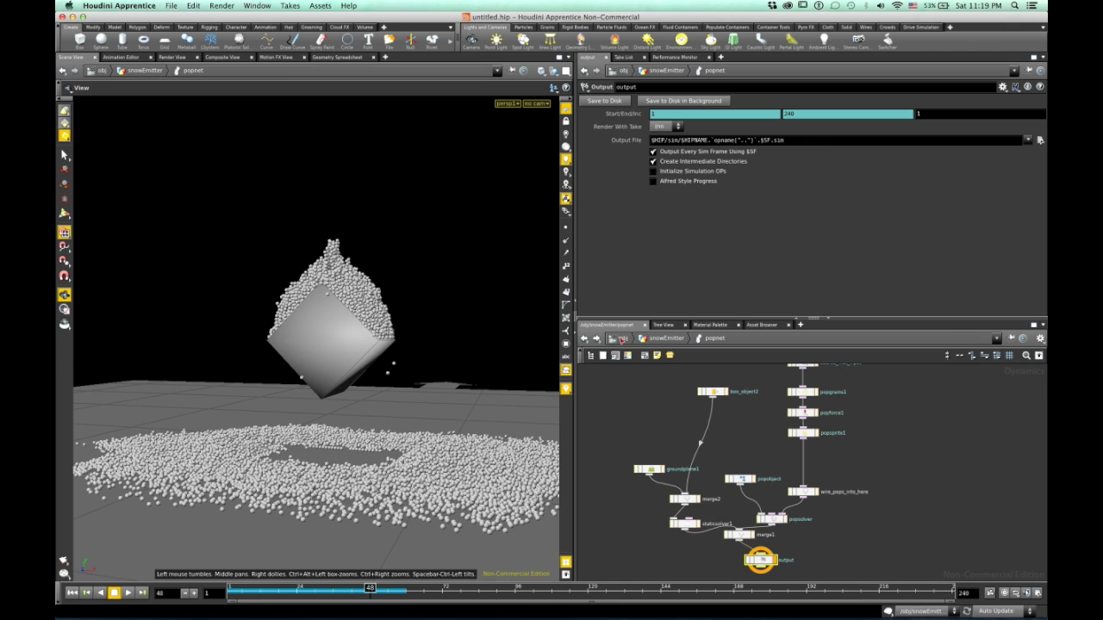
left_click(620, 339)
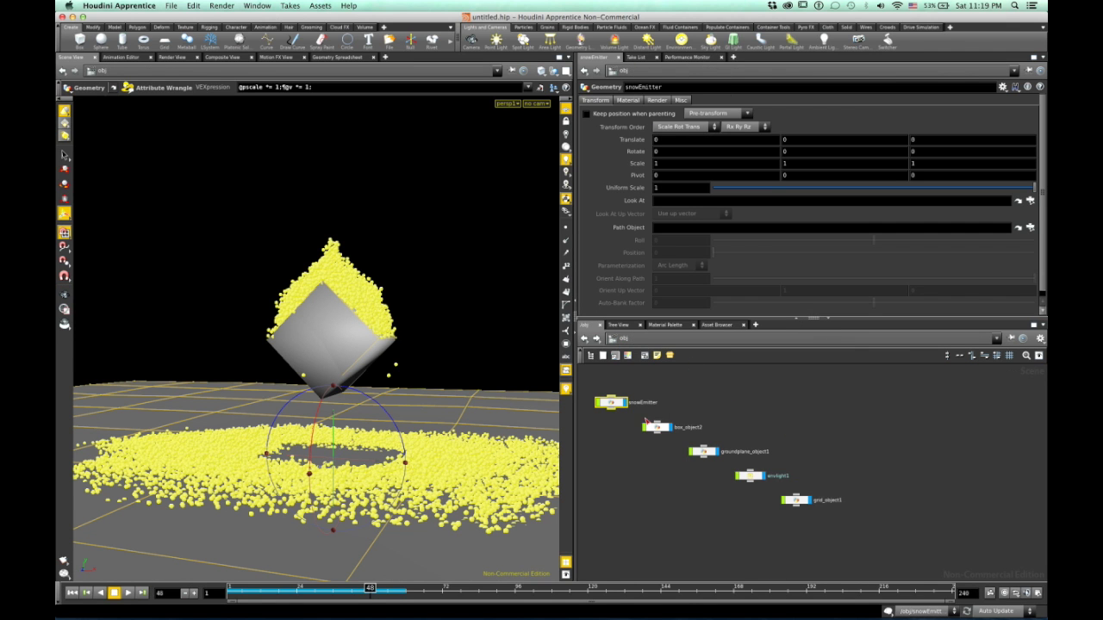
Reopen snowEmitter, move volumerasterizepoints2 further below pointwrangle2 and select it to show its parameters
double_click(610, 402)
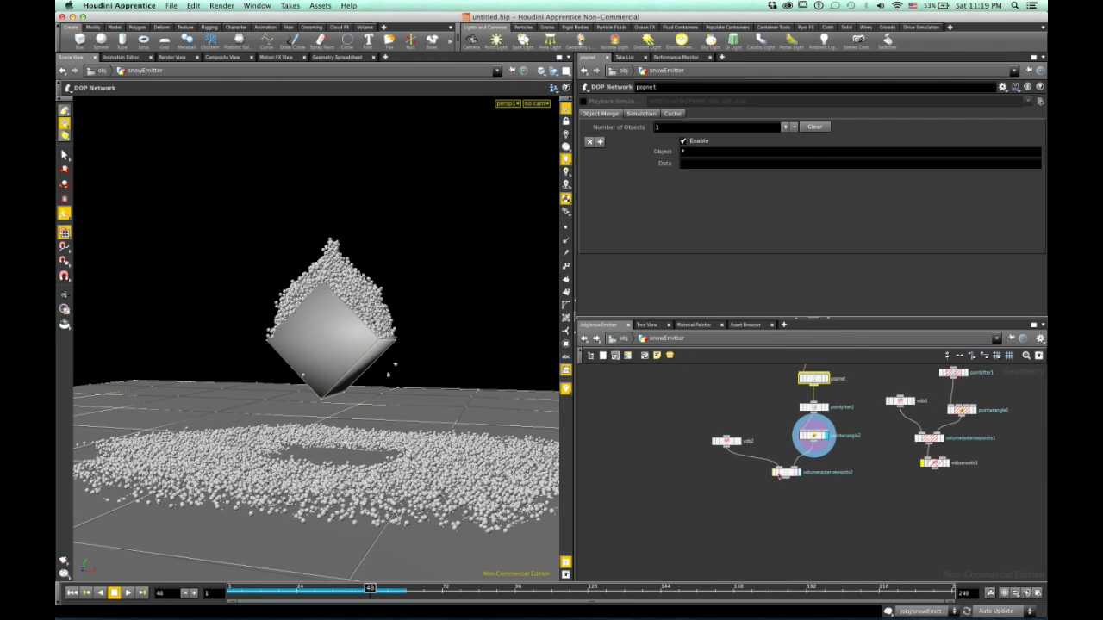
left_click_drag(780, 474, 784, 496)
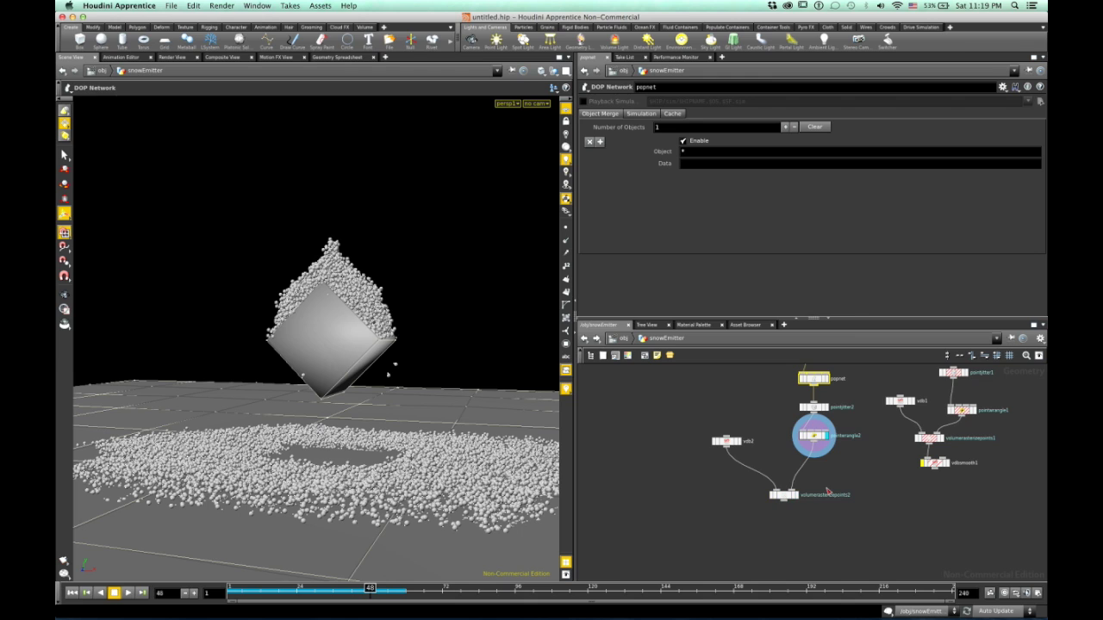
scroll(827, 491, "up", 1)
left_click(780, 496)
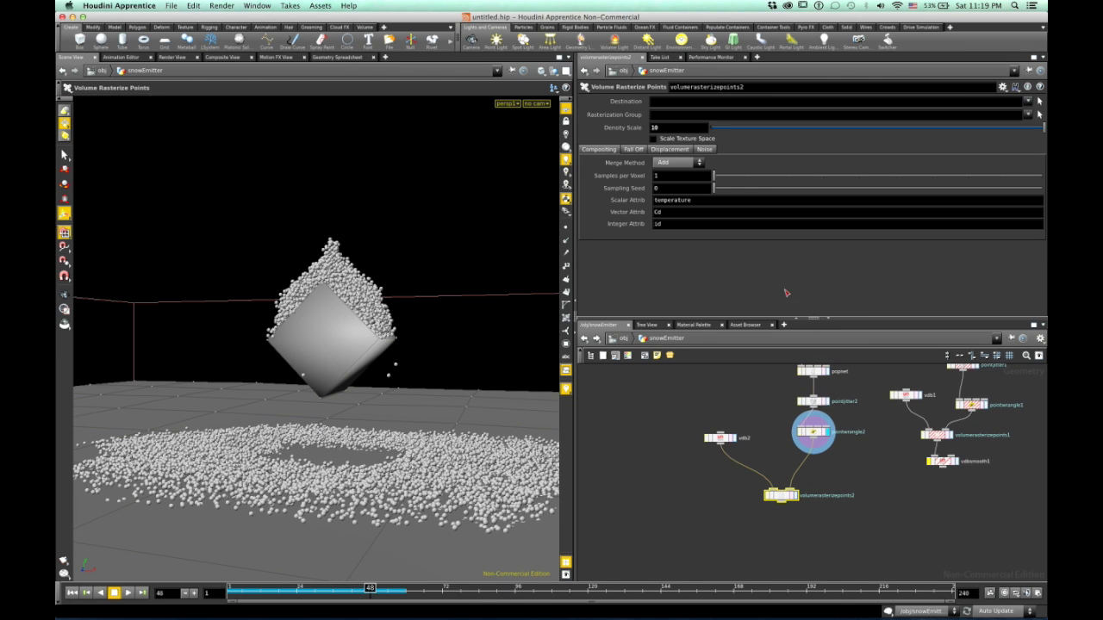
Review the Fall Off, Displacement, Noise and Compositing settings of volumerasterizepoints2
left_click(636, 150)
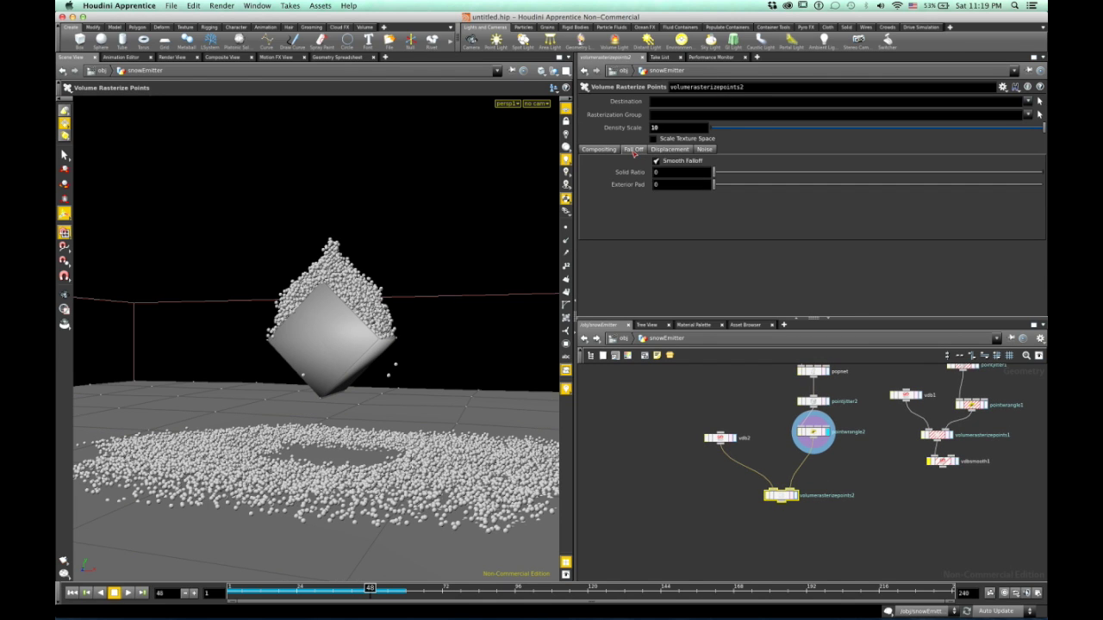
left_click(686, 151)
left_click(704, 151)
left_click(612, 150)
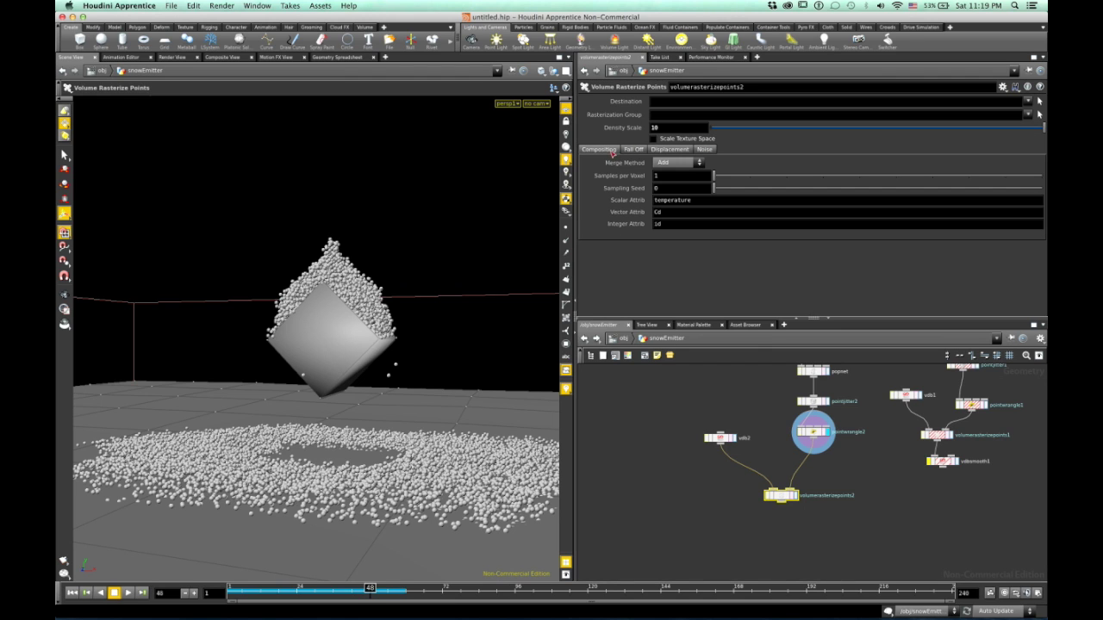
Show the parameters of vdb2, and display the rasterized volume of volumerasterizepoints2 in the viewport
left_click(731, 439)
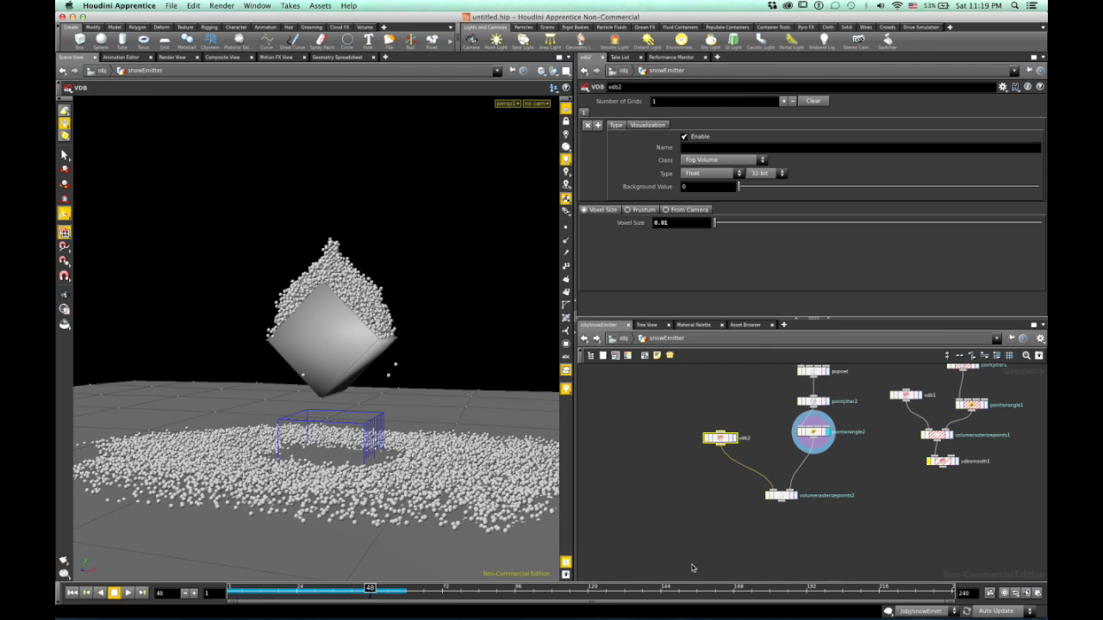
scroll(692, 568, "down", 3)
scroll(803, 397, "up", 3)
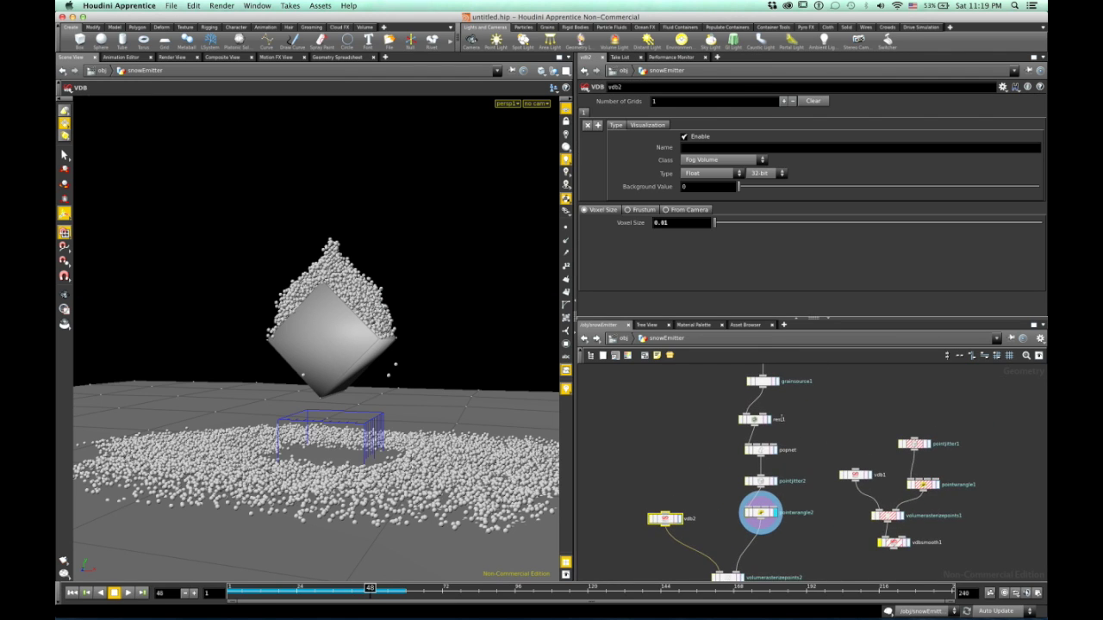
scroll(776, 533, "down", 2)
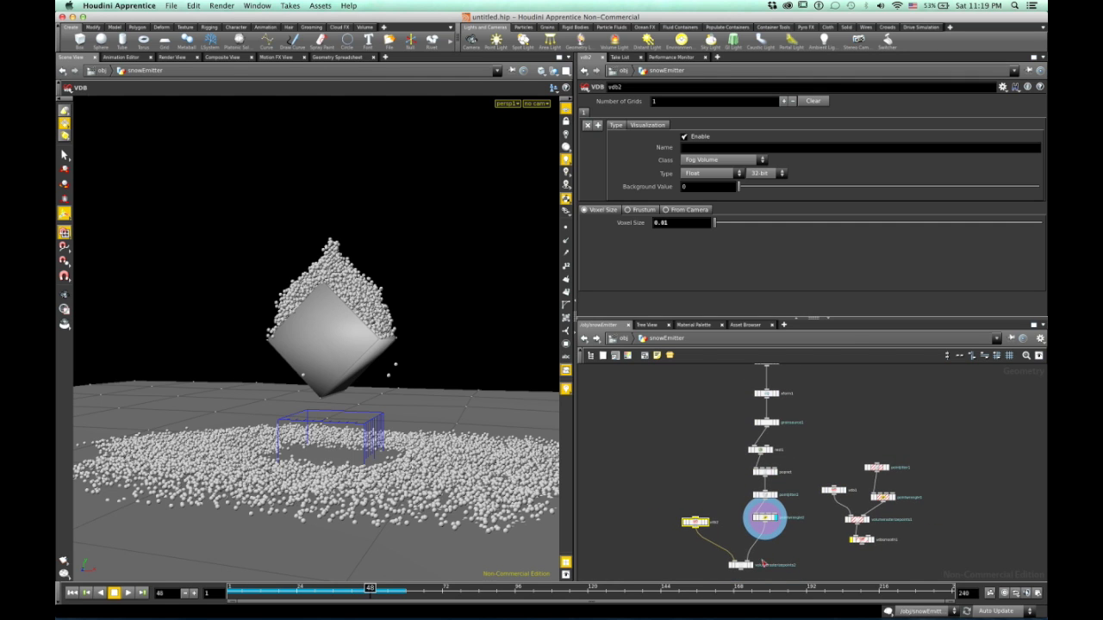
left_click(752, 567)
key("l")
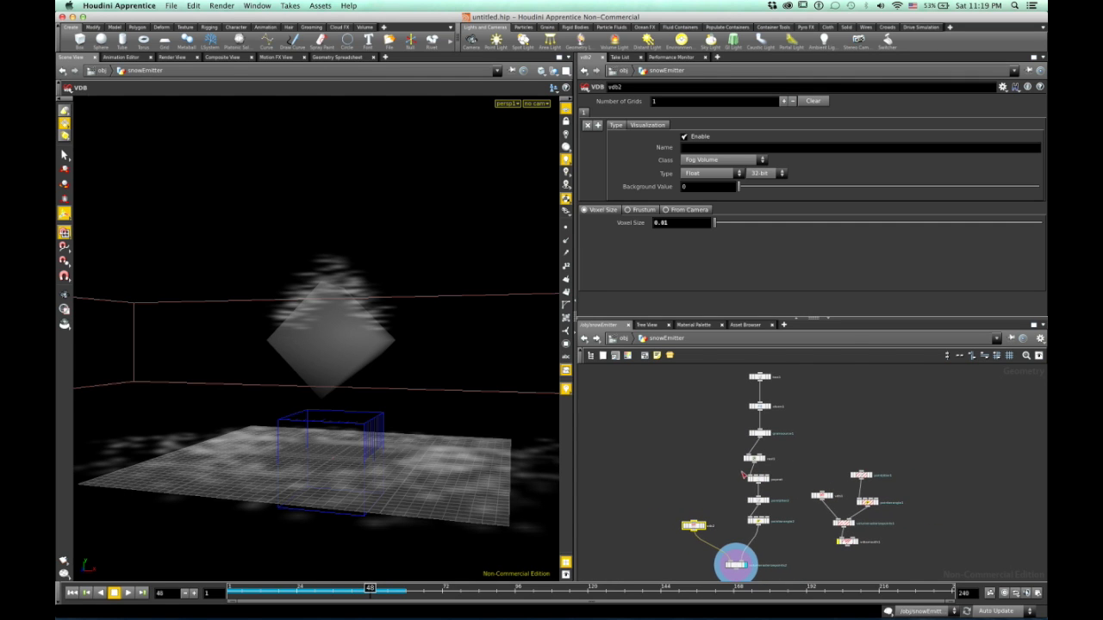
Set the display to popnet, orbit around the grains and box, and scrub the simulation to frame 20
scroll(772, 477, "up", 2)
left_click(766, 480)
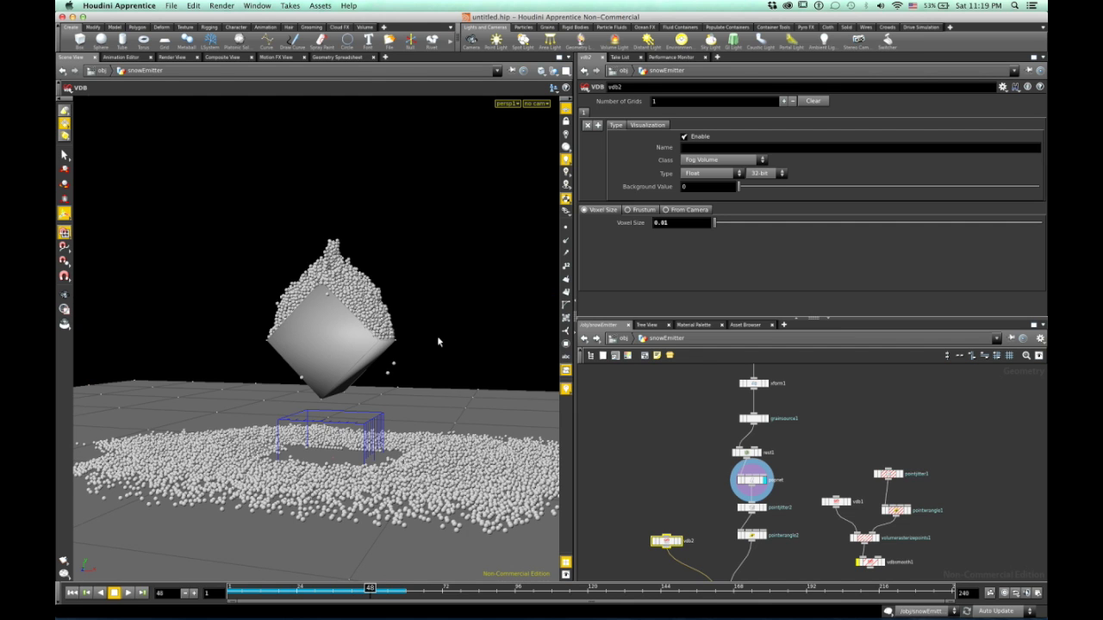
left_click_drag(312, 331, 246, 545, "alt")
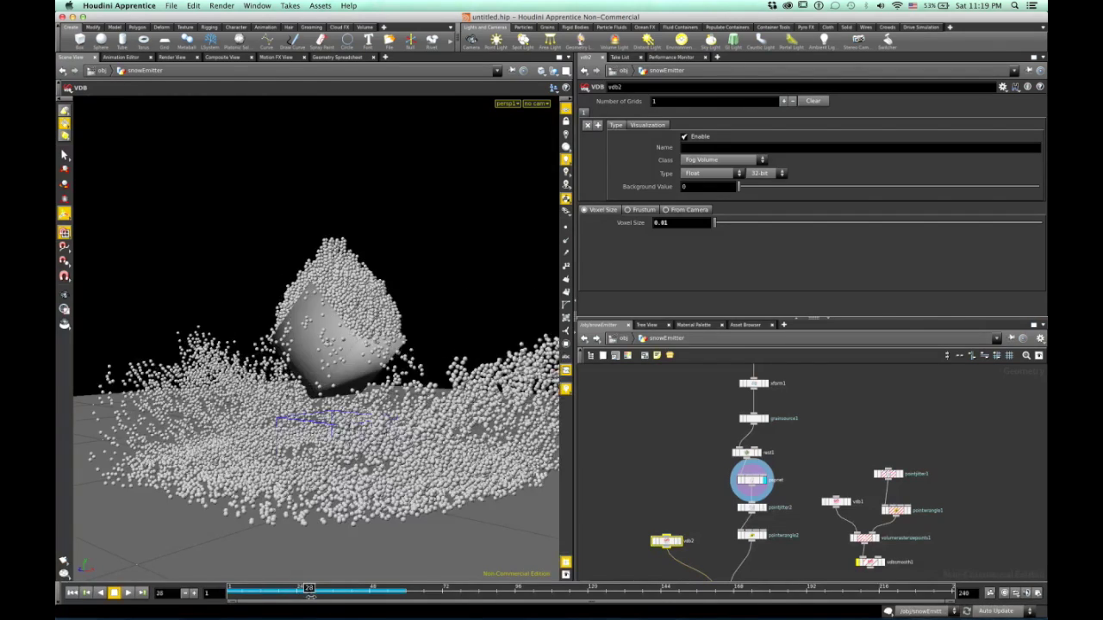
Switch to QuickTime Player and replay the example render leahSnowTest.mov from the start
key("super+Tab")
key("super+Tab")
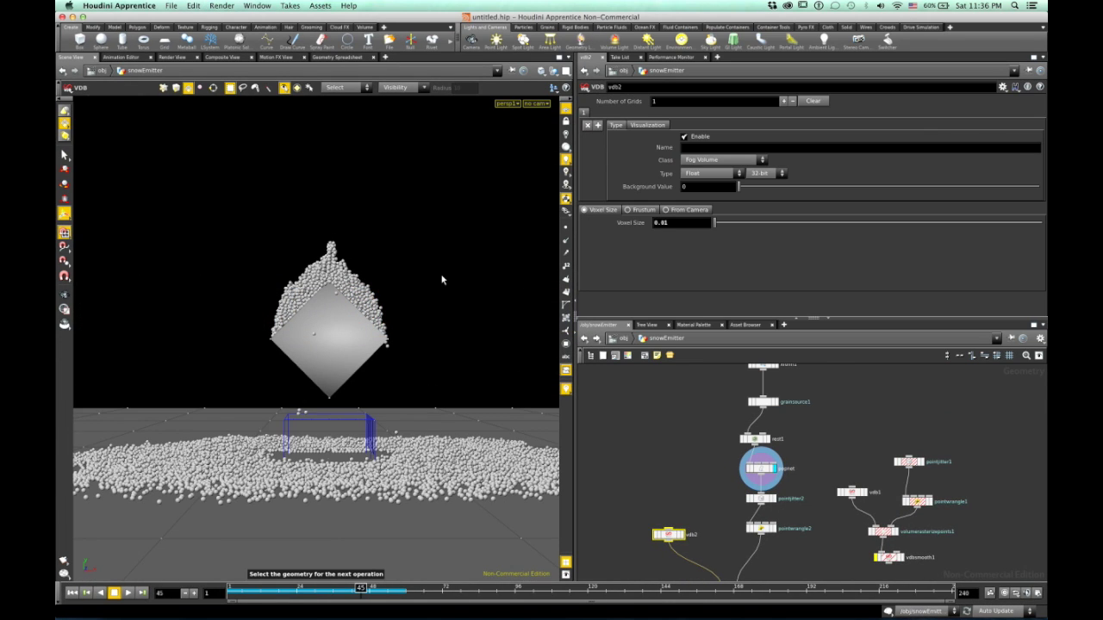
mouse_move(698, 603)
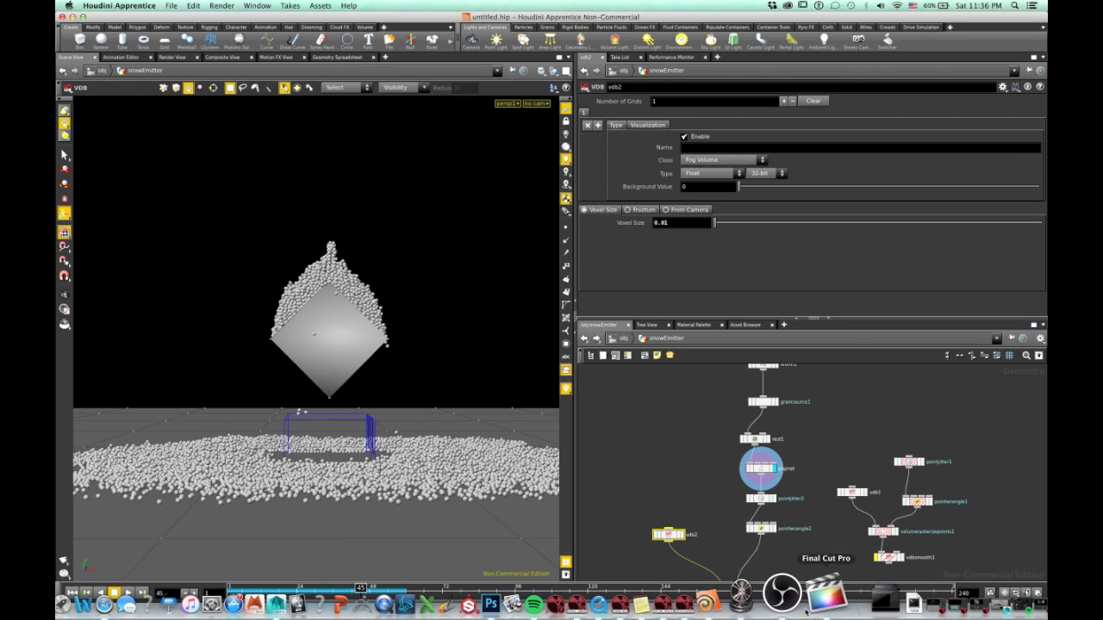
left_click(633, 594)
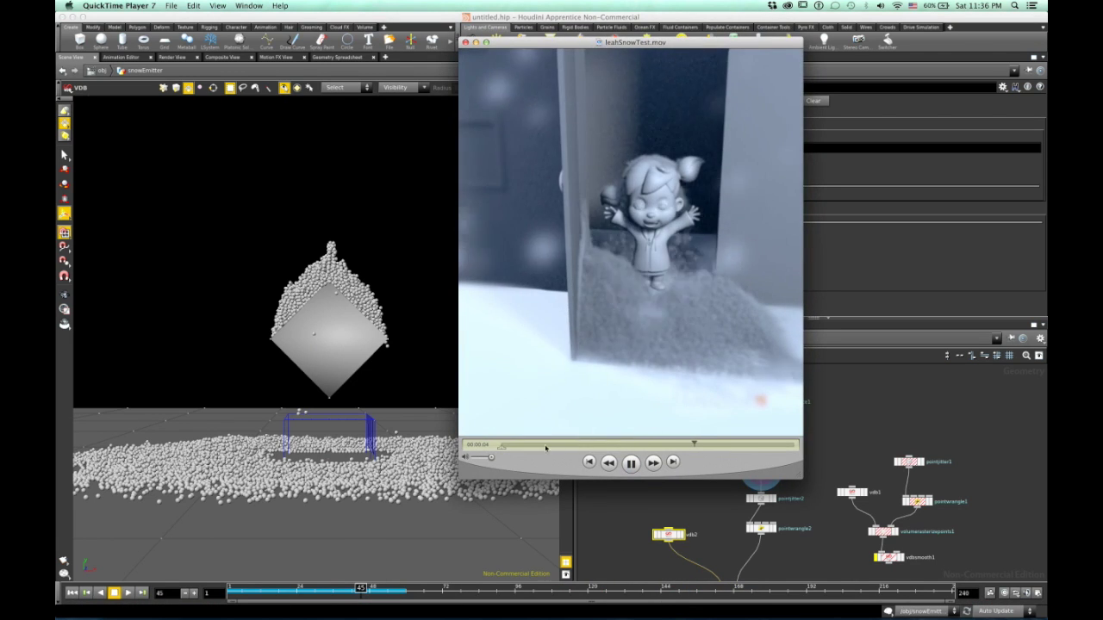
left_click(502, 445)
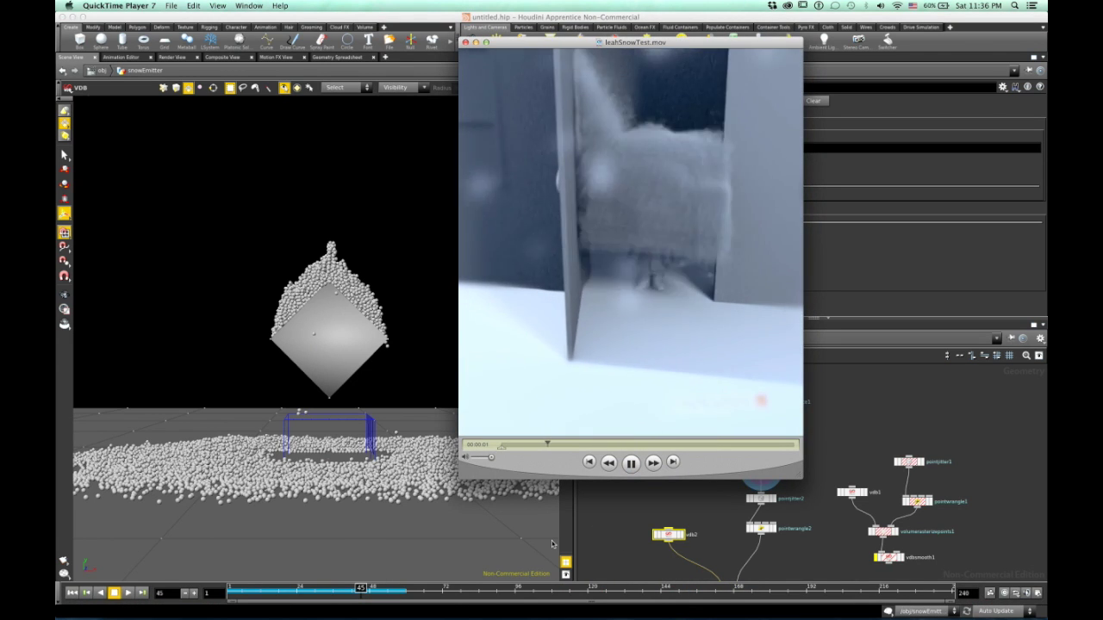